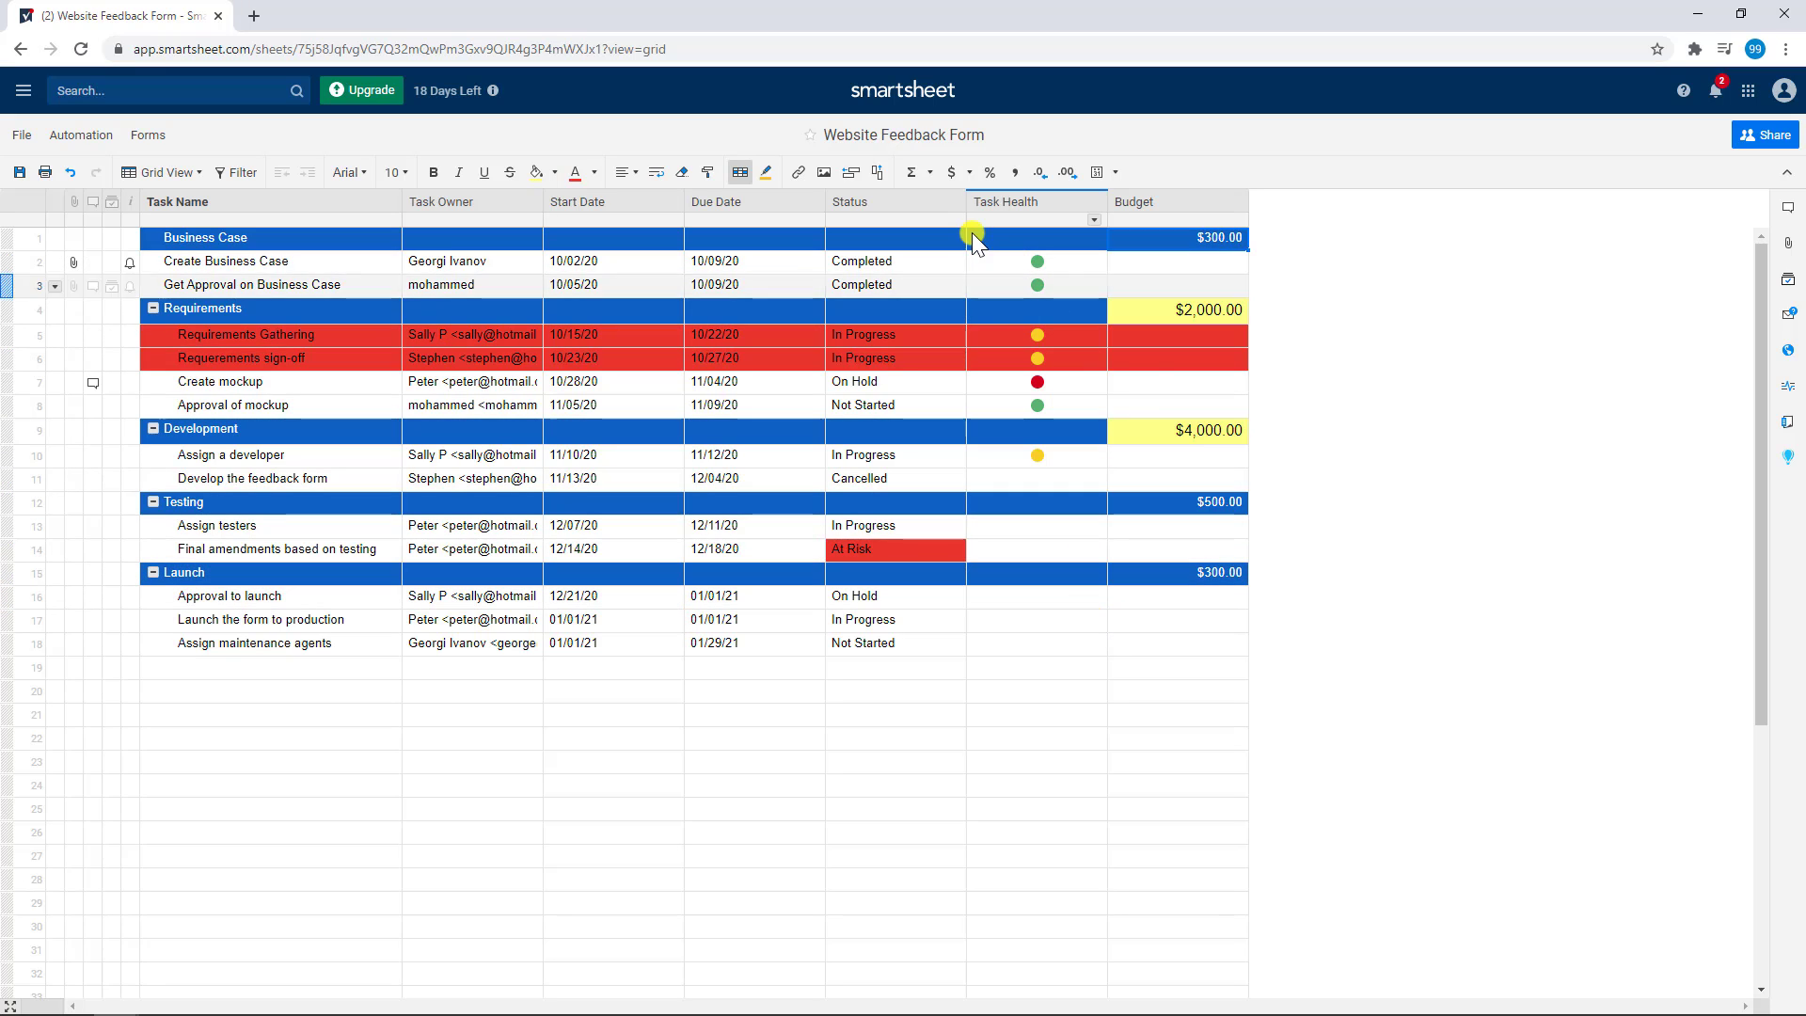
# Examine the function categories and the online Functions List reference, including the syntax and descriptions of the available functions.
pyautogui.click(928, 172)
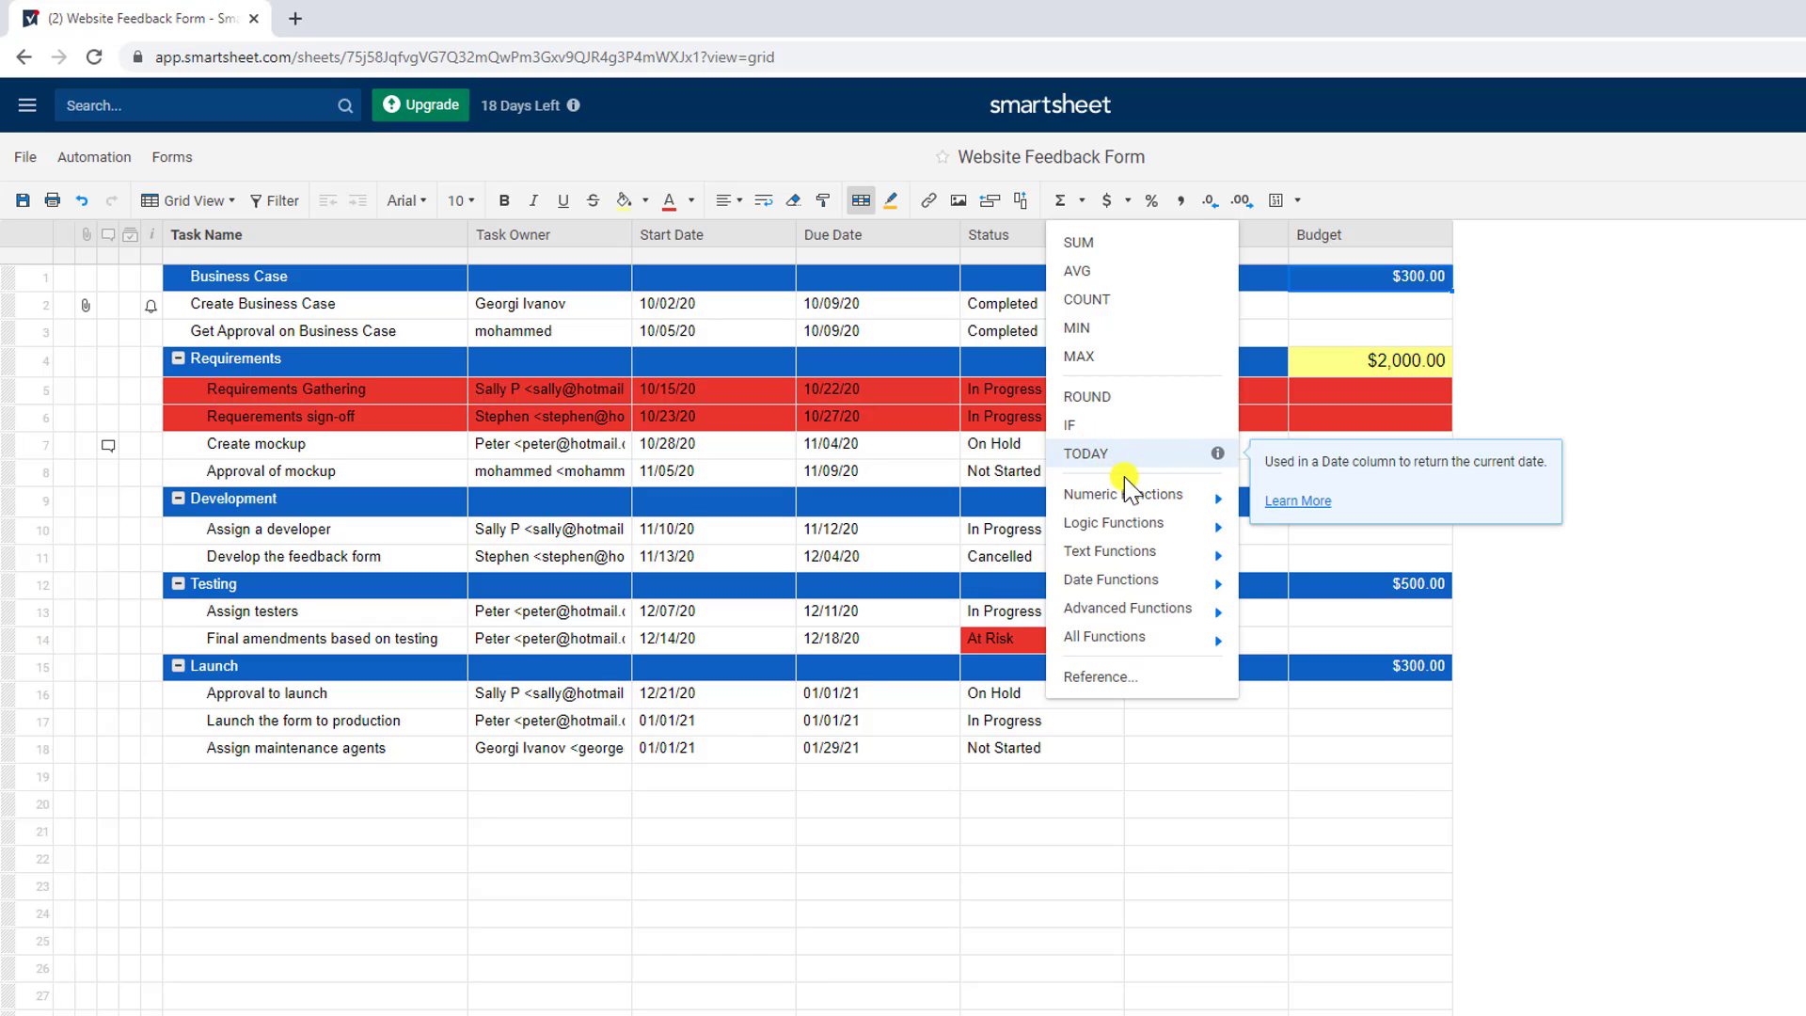
pyautogui.moveTo(1124, 493)
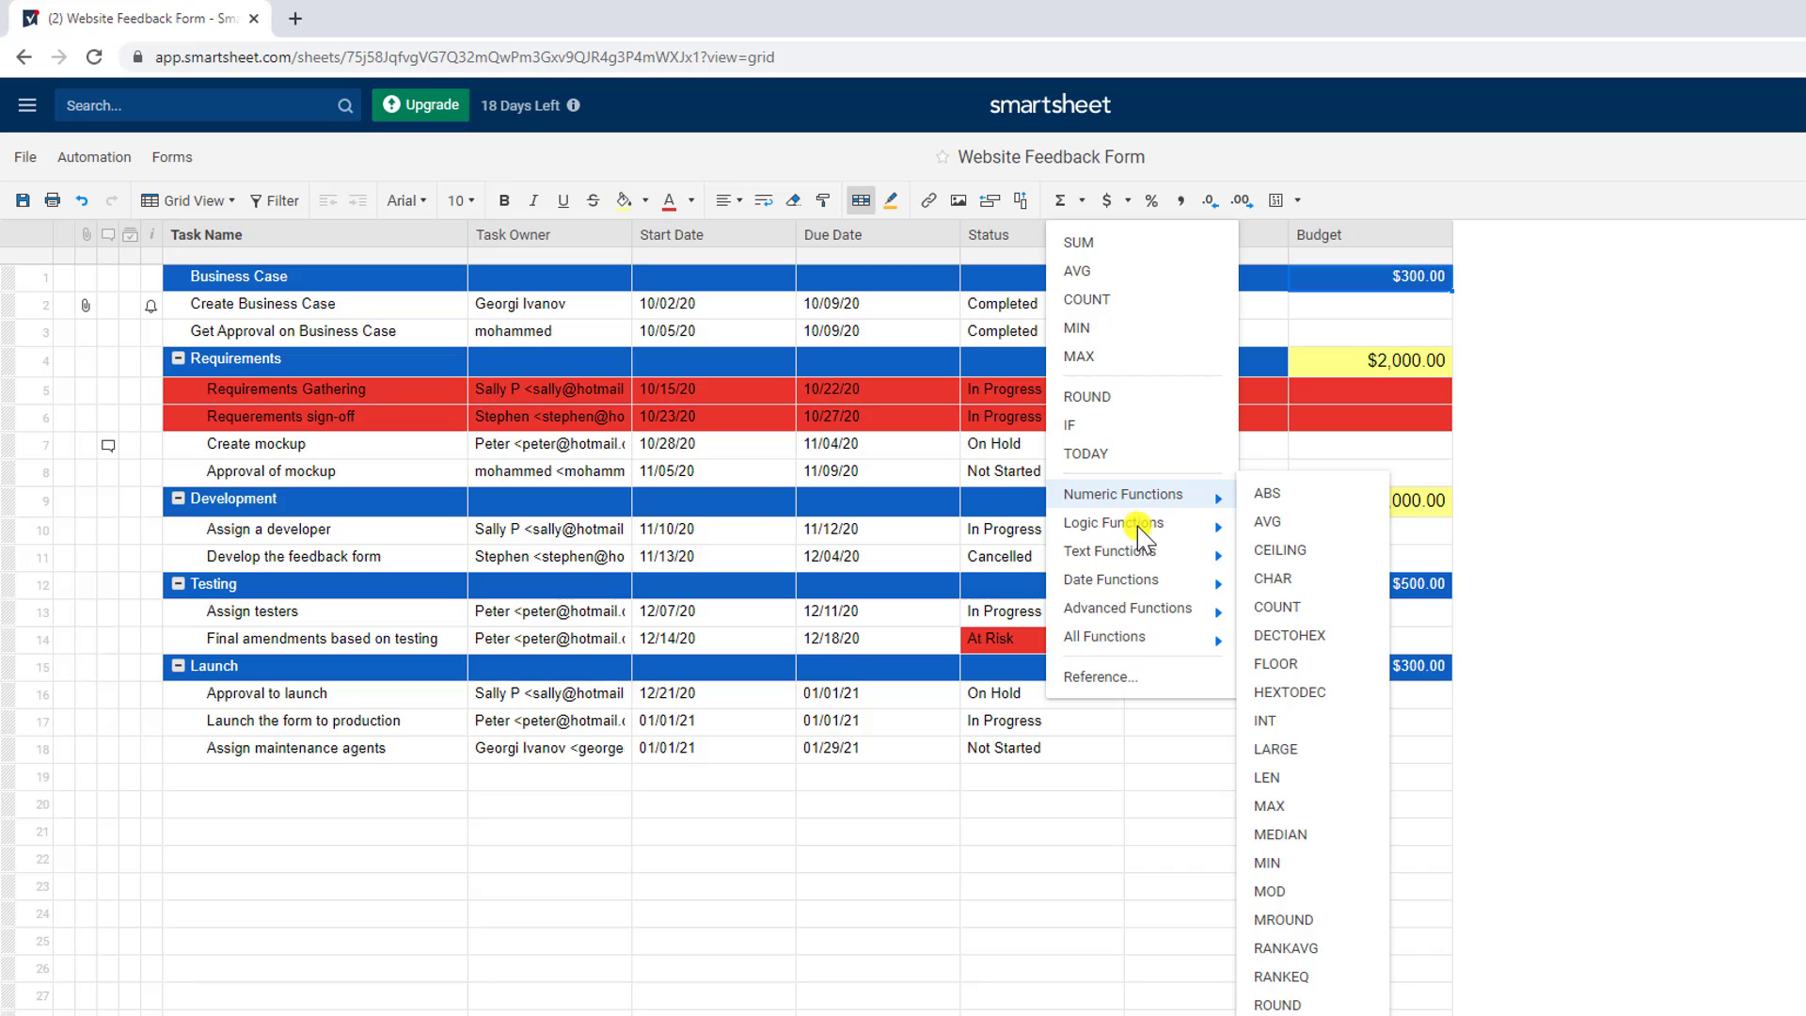
pyautogui.moveTo(1132, 558)
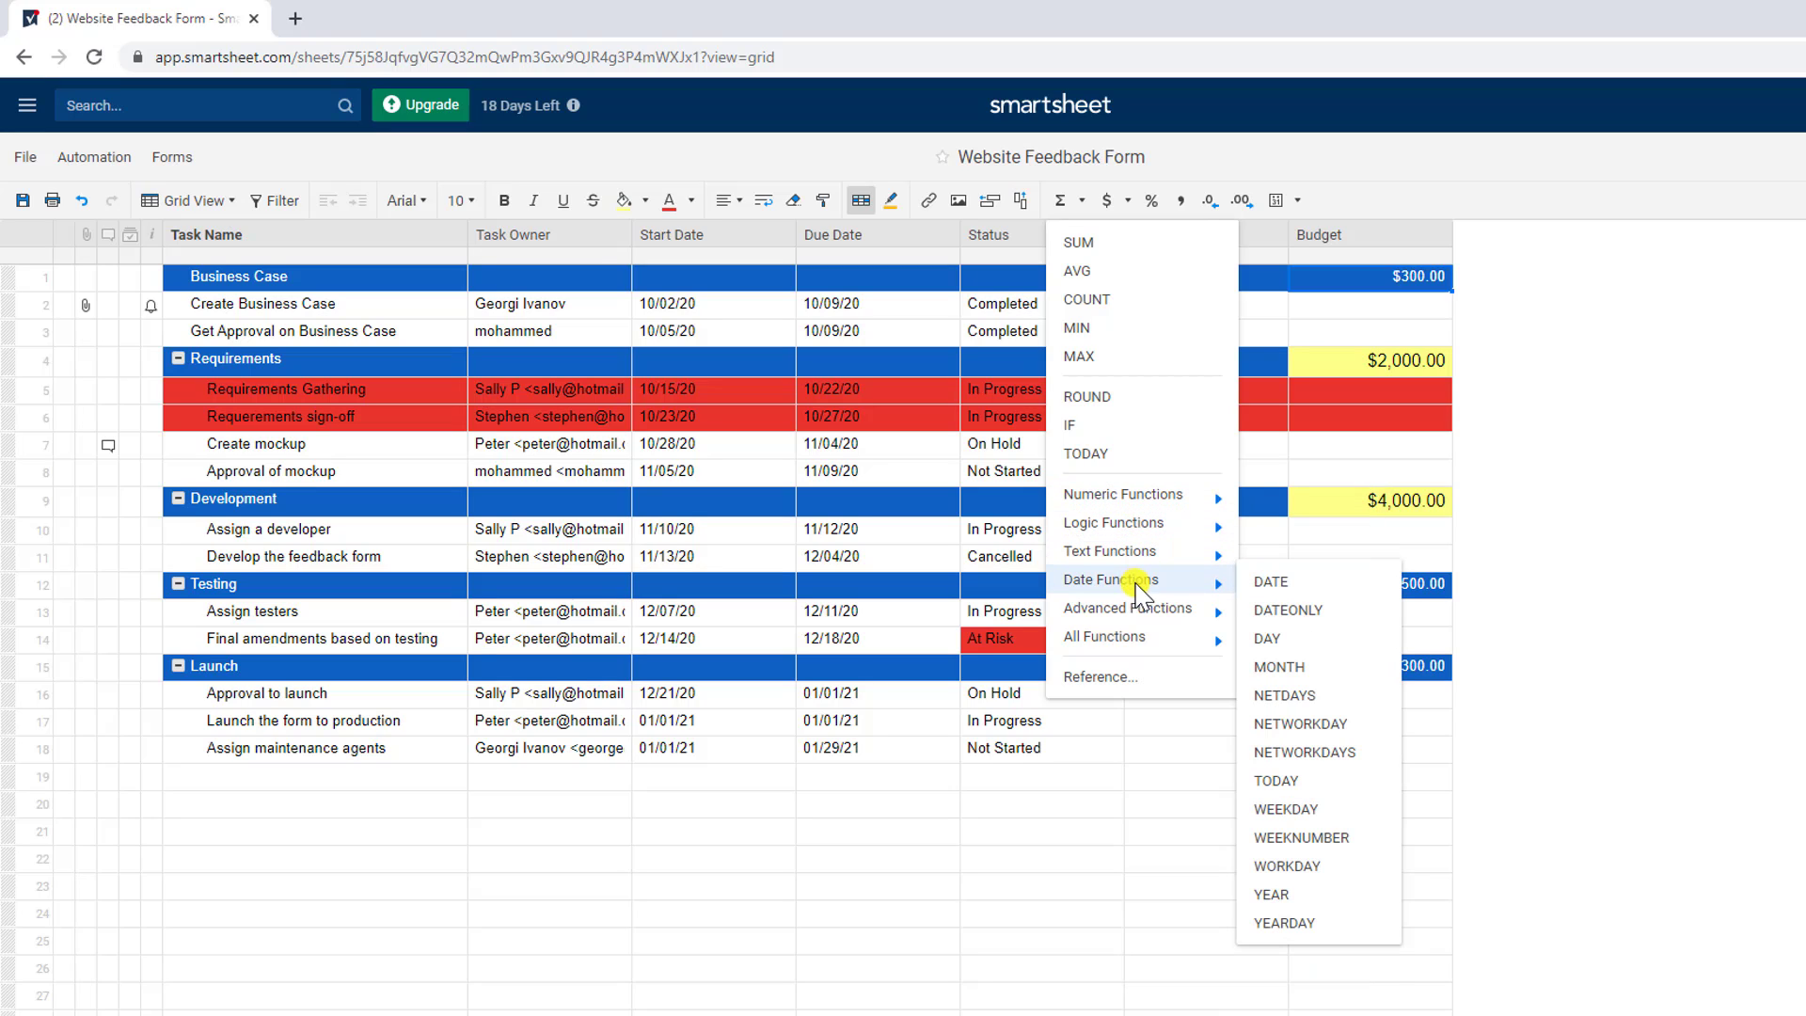
pyautogui.moveTo(1144, 622)
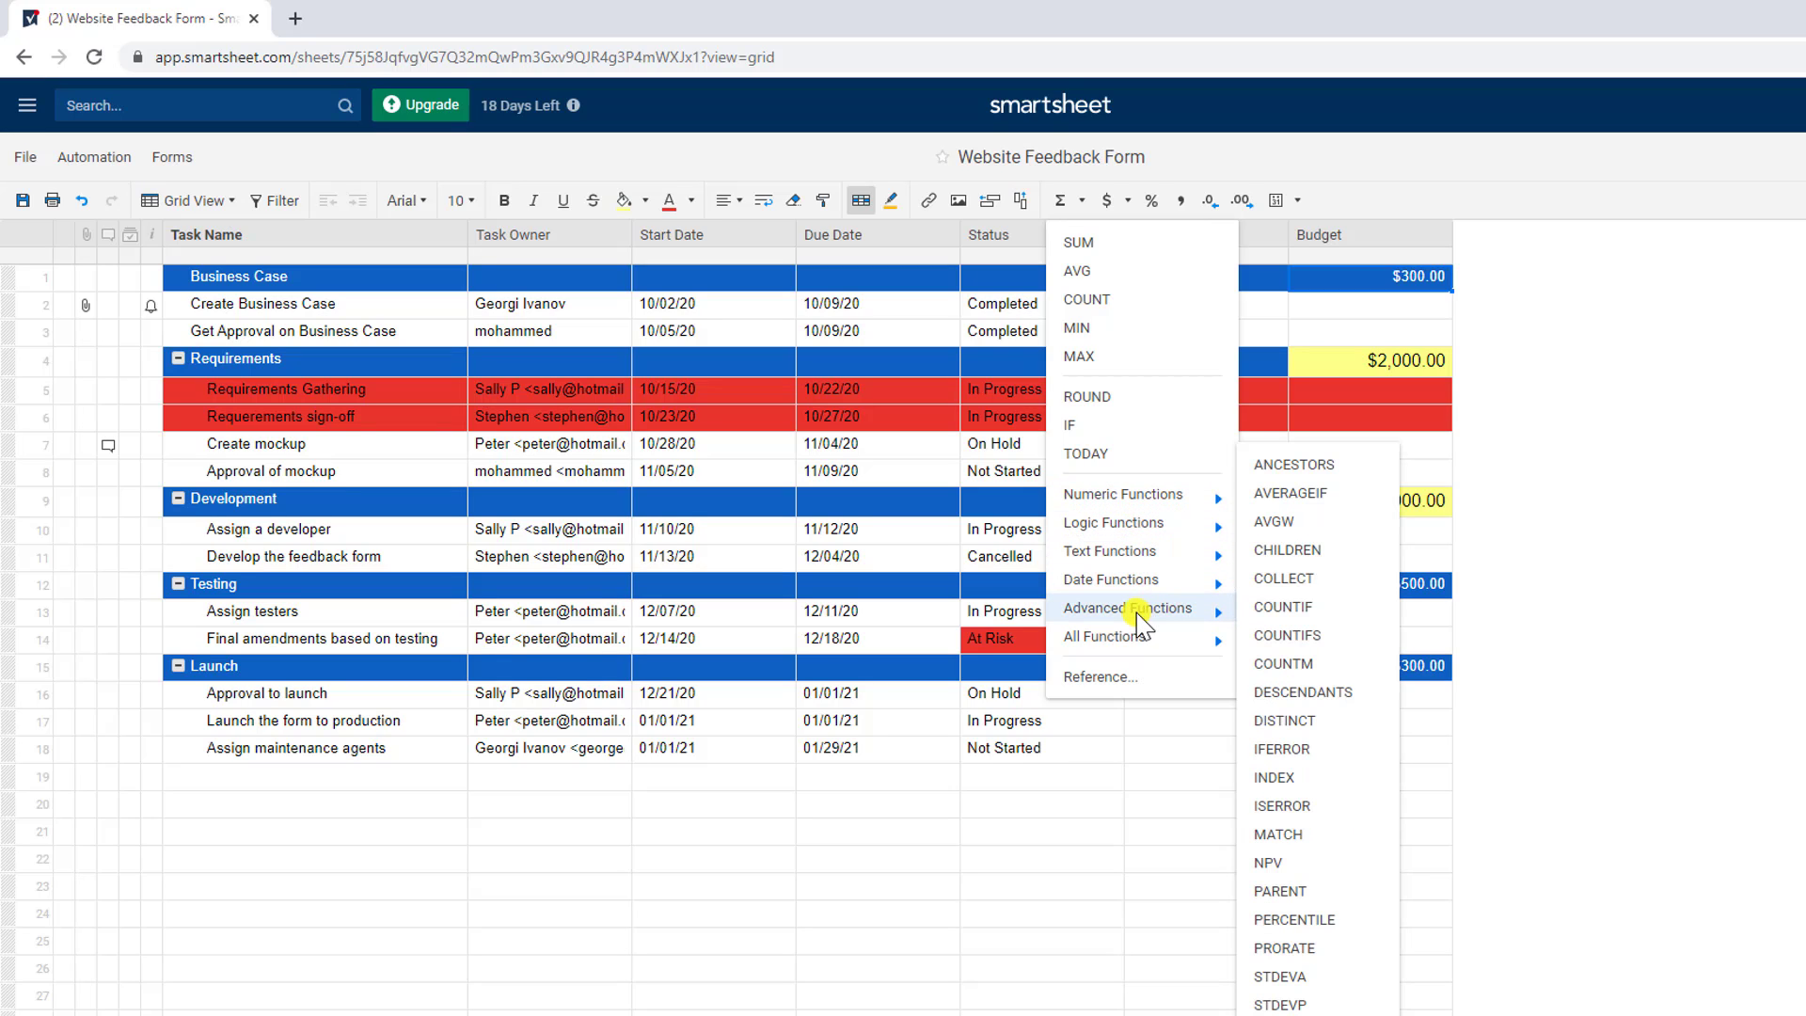
pyautogui.click(1119, 678)
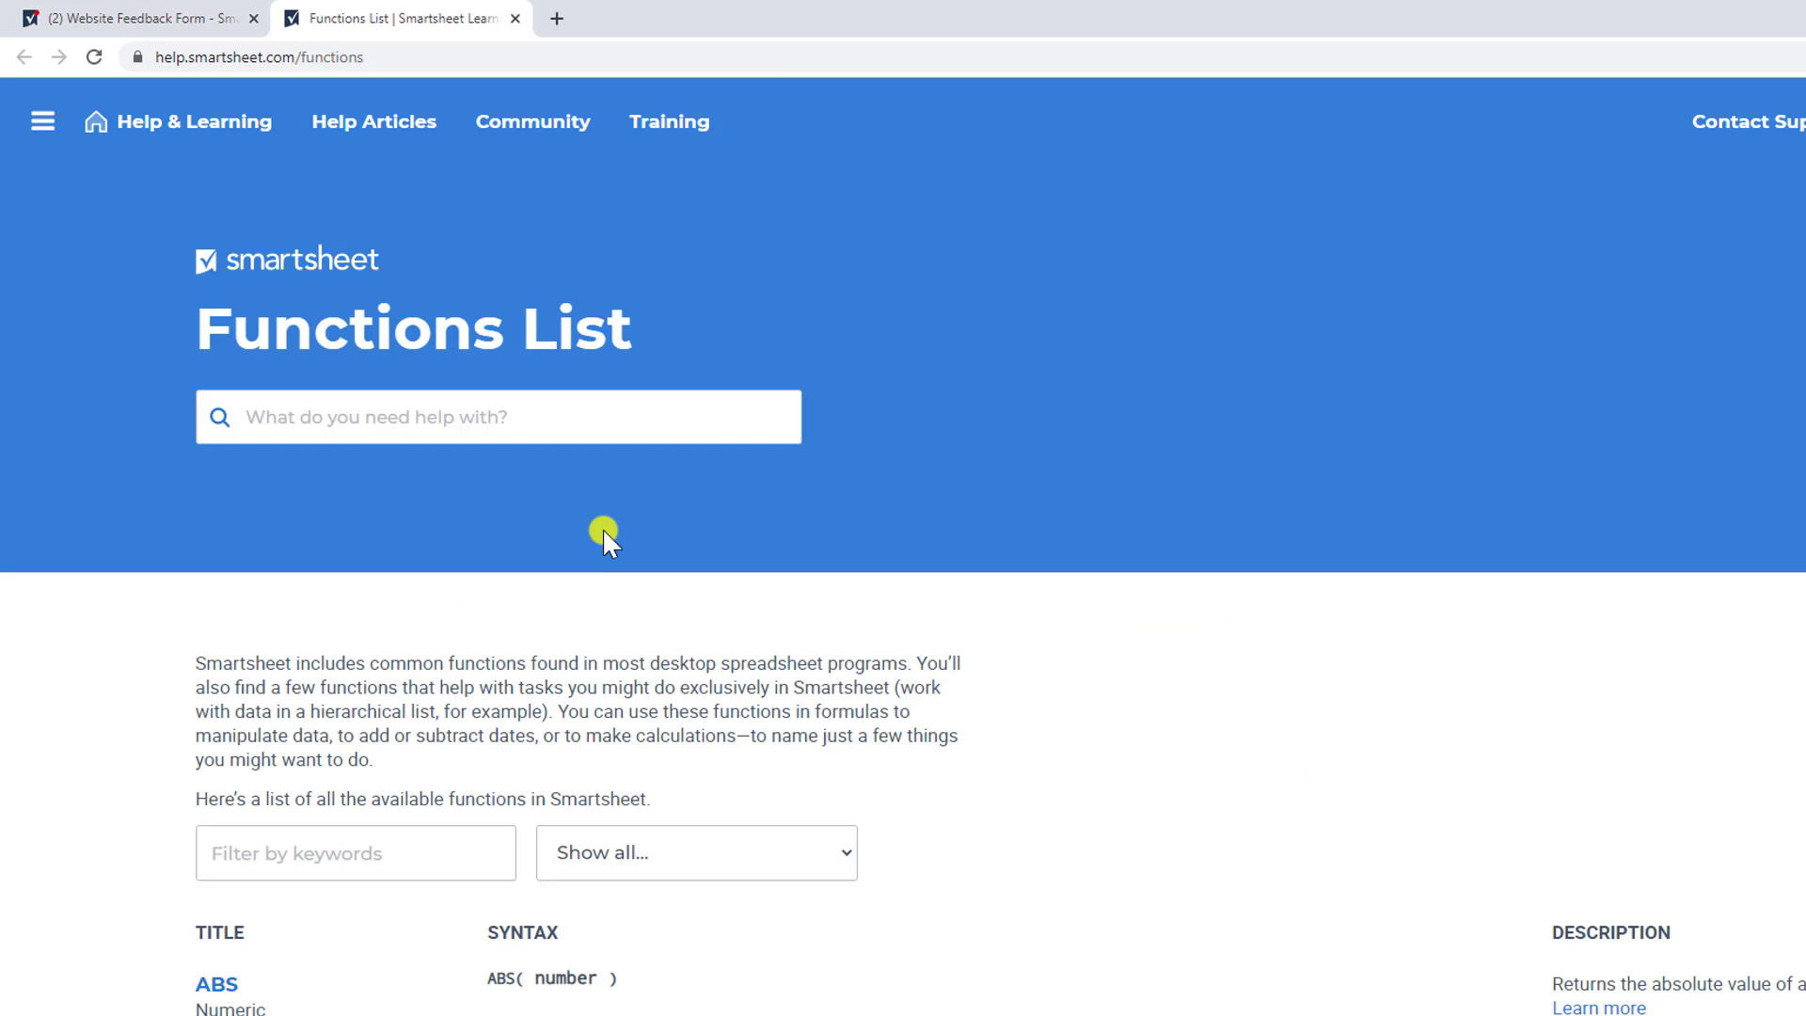
pyautogui.scroll(-8, 602, 527)
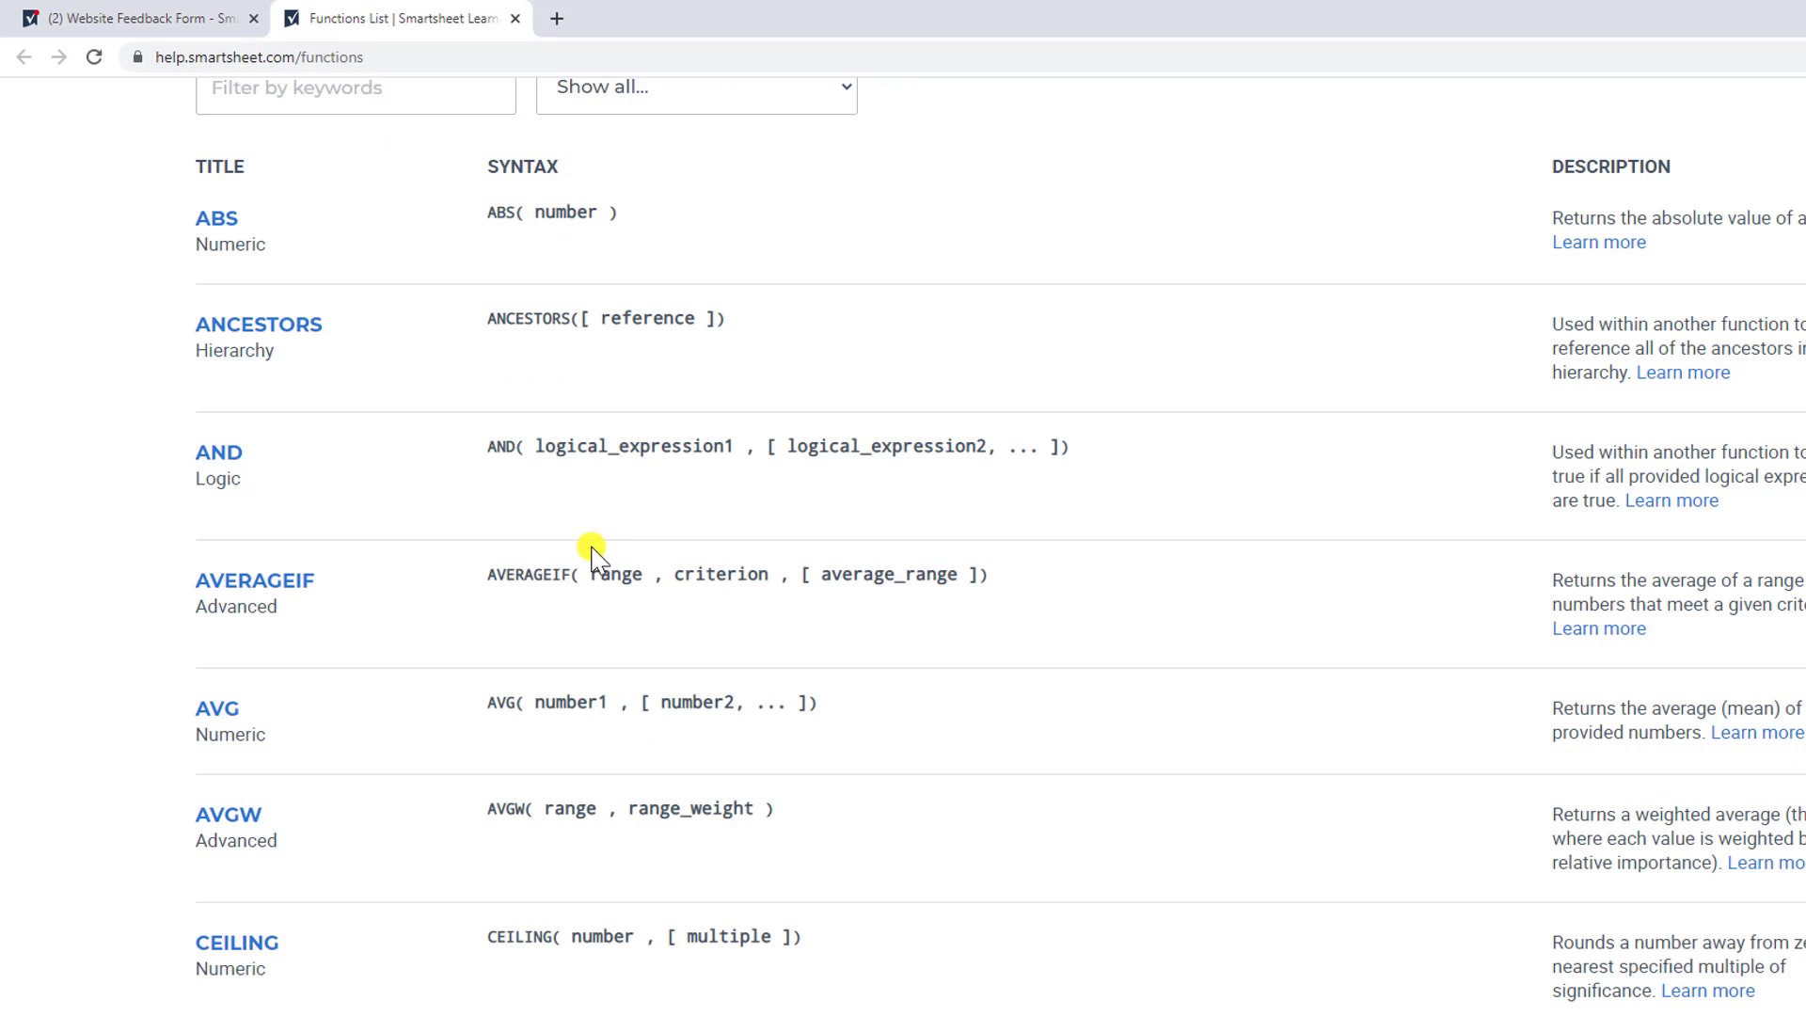
pyautogui.scroll(-20, 592, 569)
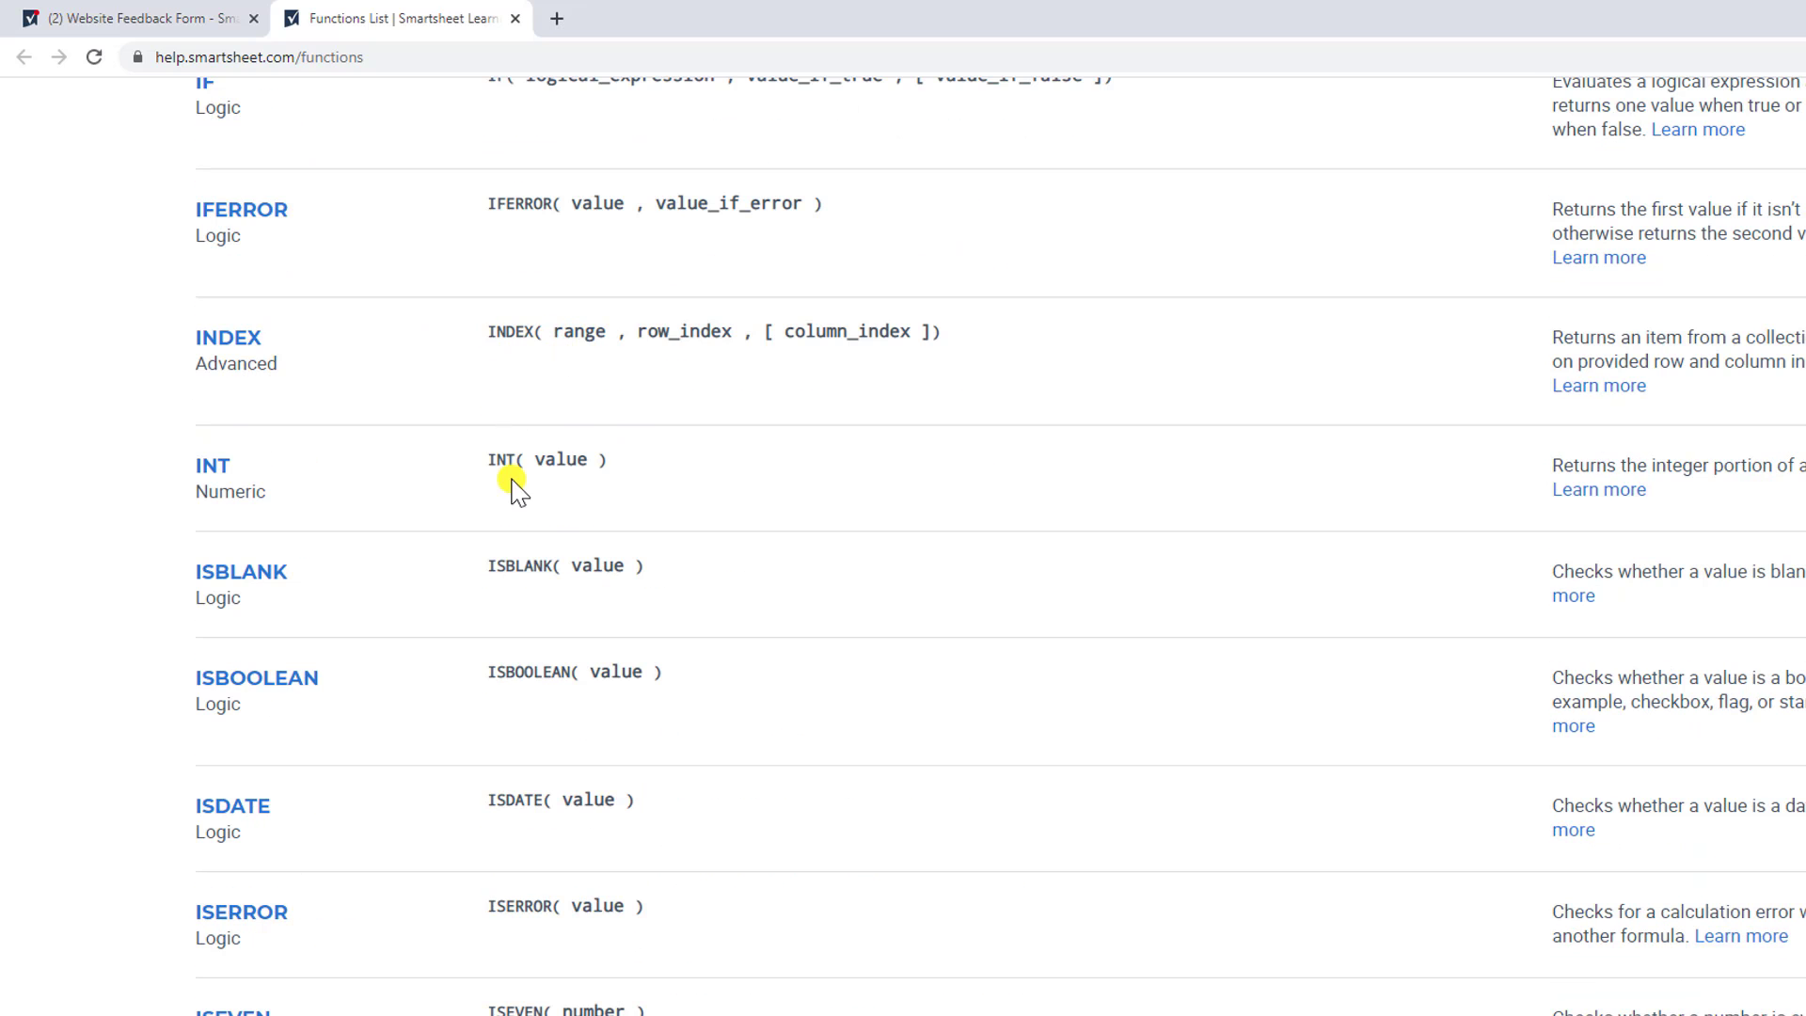
pyautogui.scroll(-20, 513, 485)
pyautogui.scroll(-8, 526, 423)
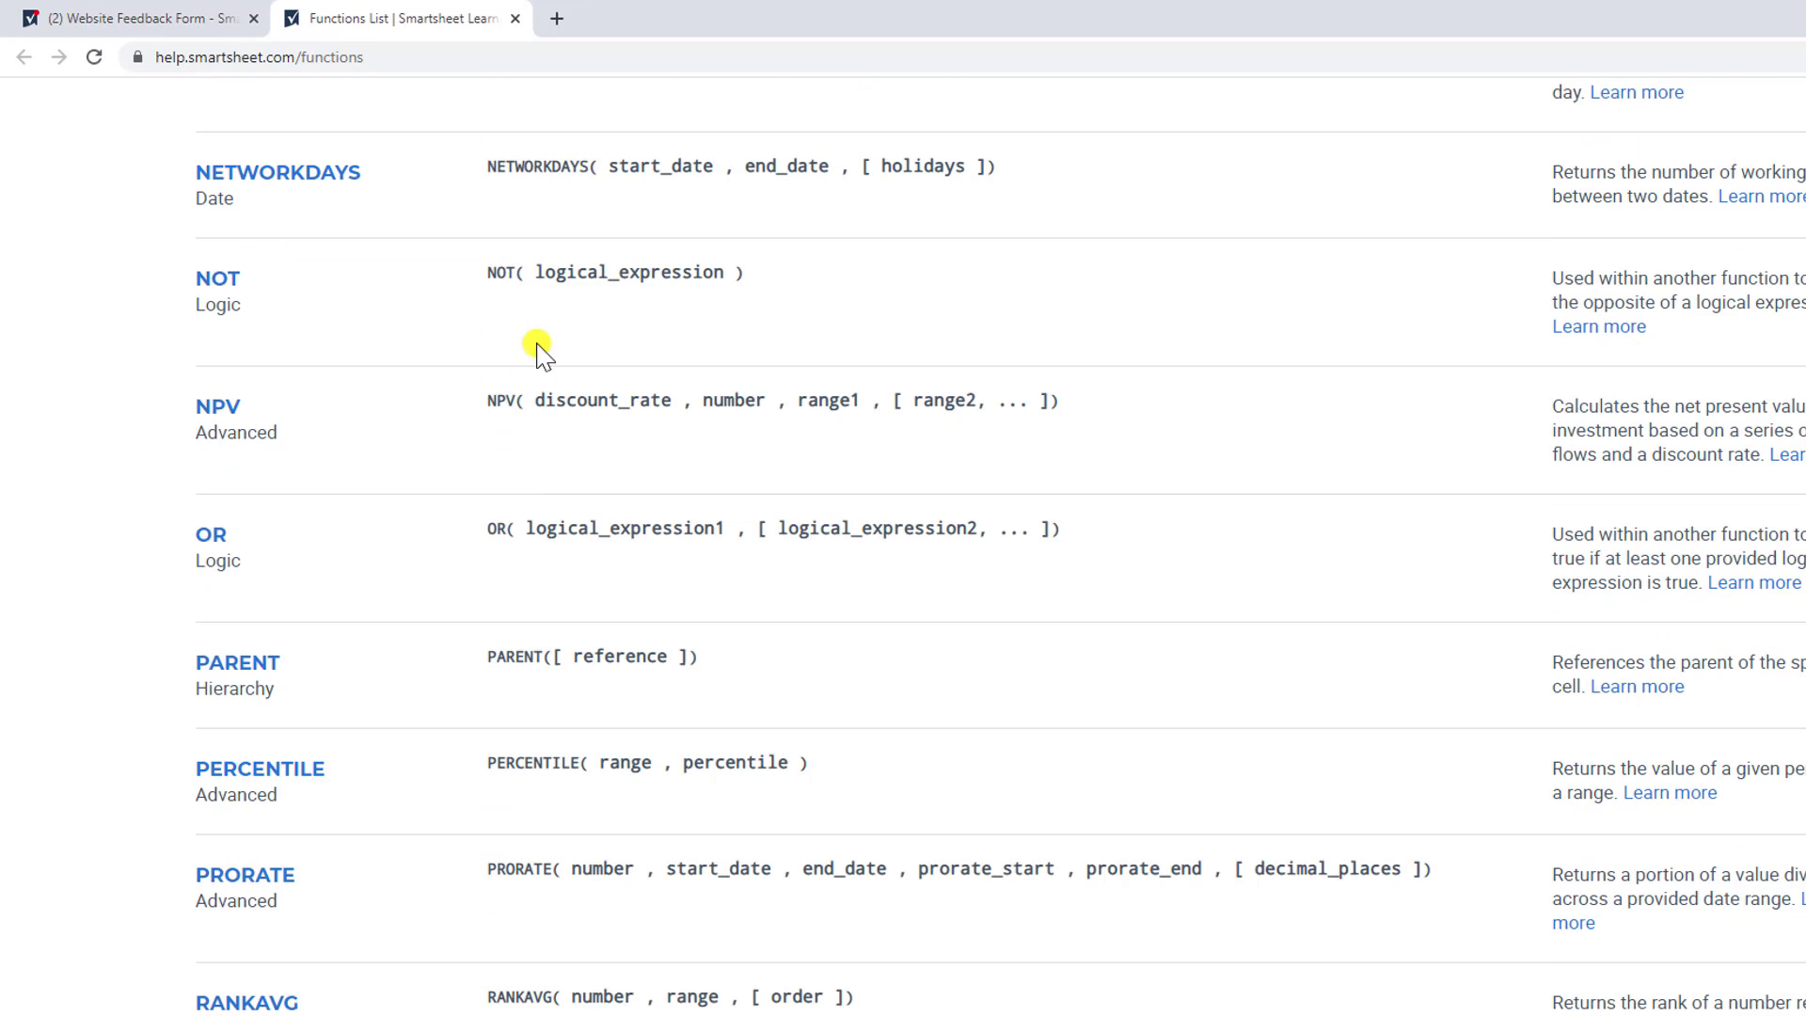
pyautogui.click(515, 18)
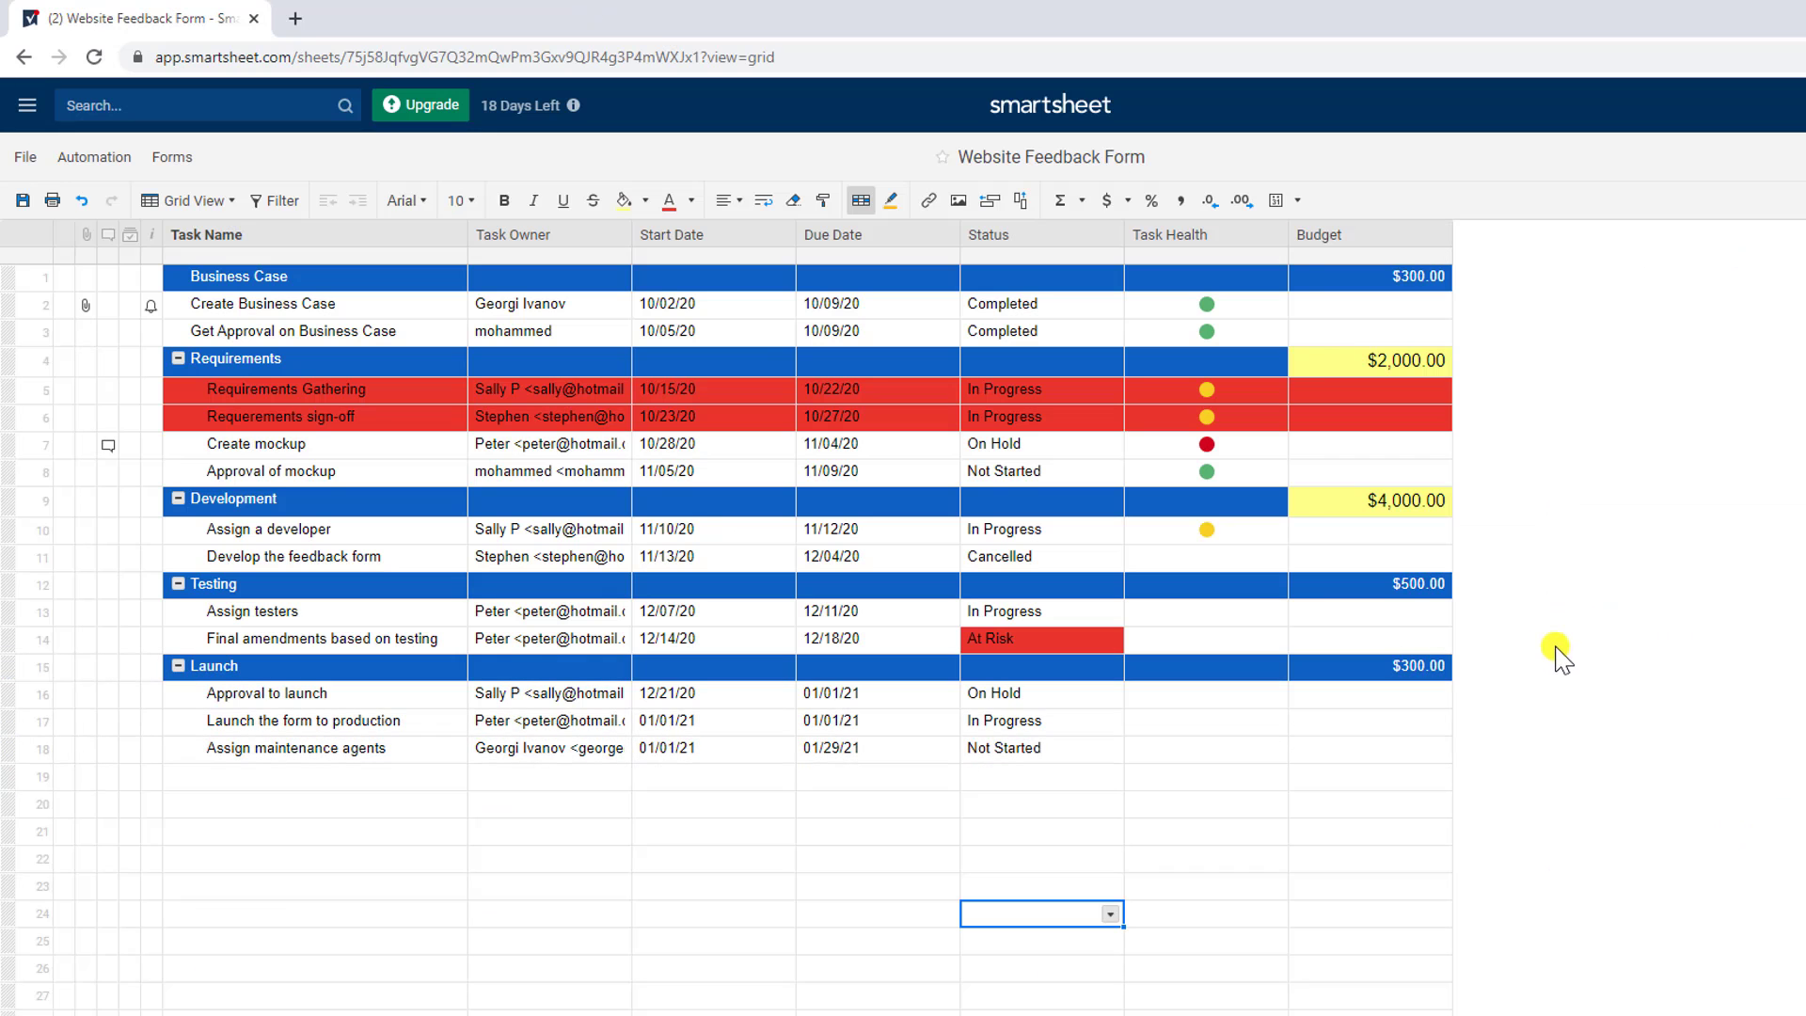
# Enter the label "Total" in the Task Health cell of row 20.
pyautogui.click(1260, 804)
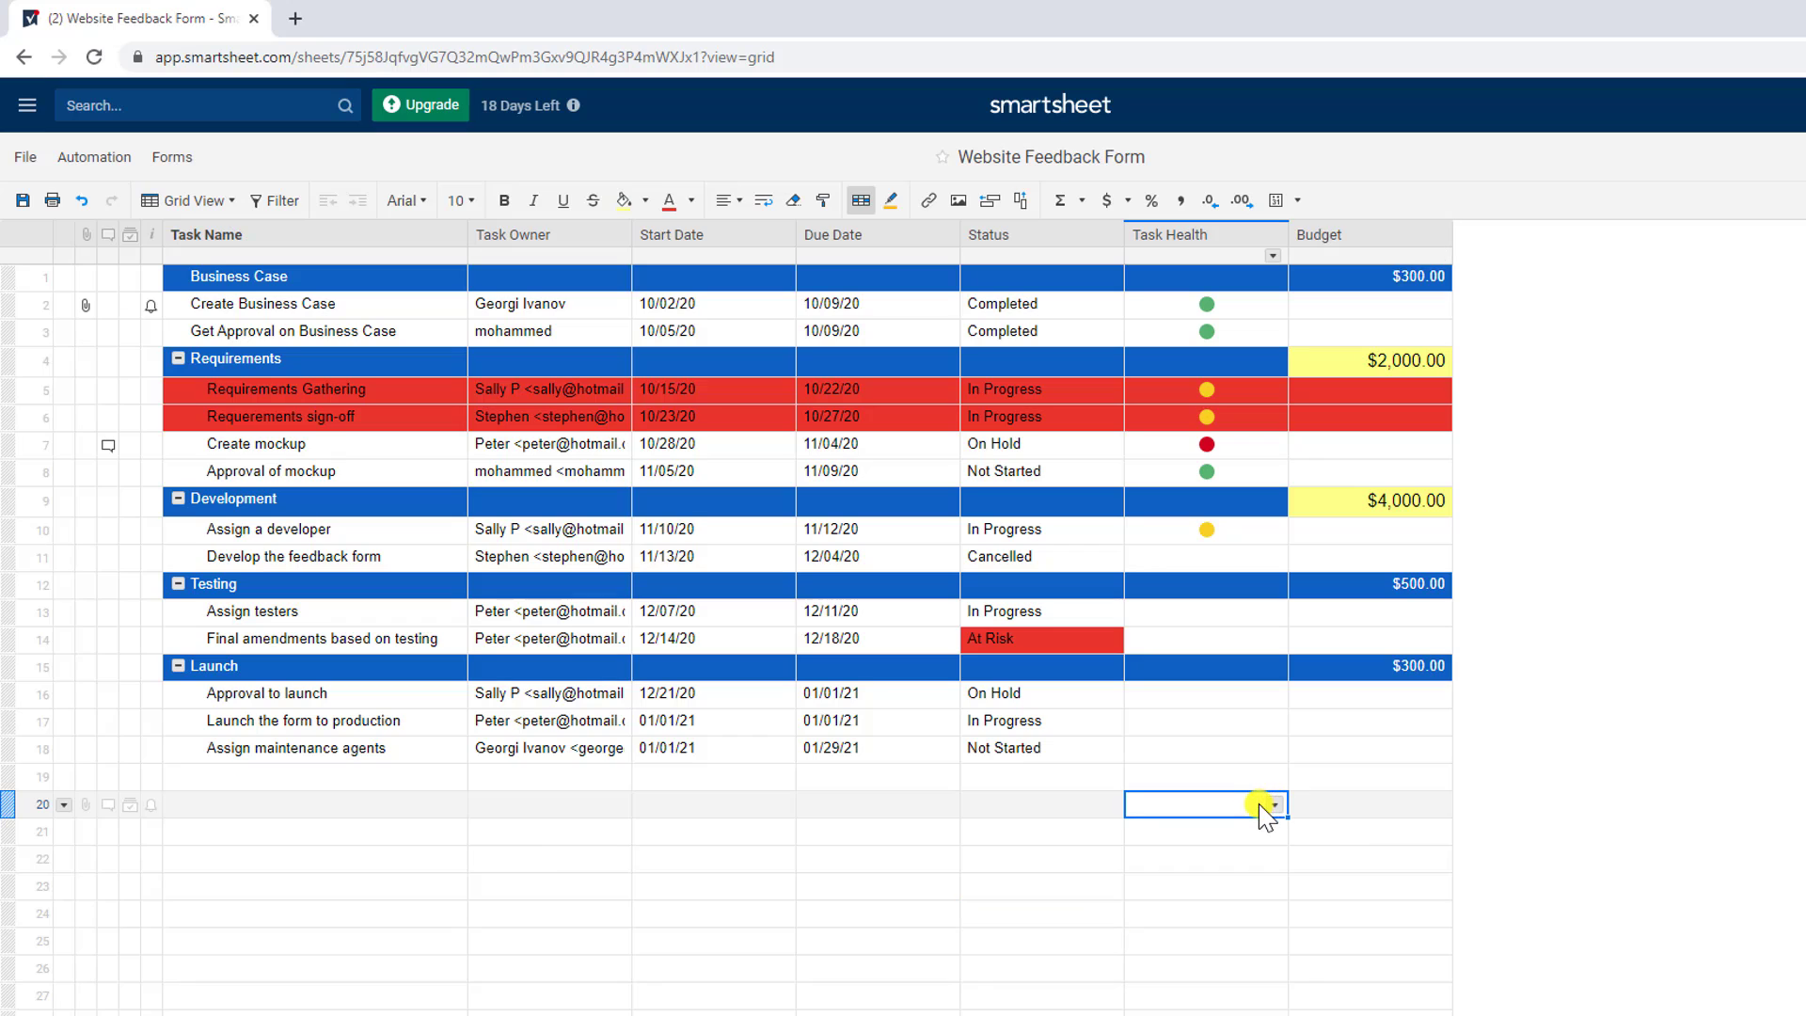
pyautogui.write('To')
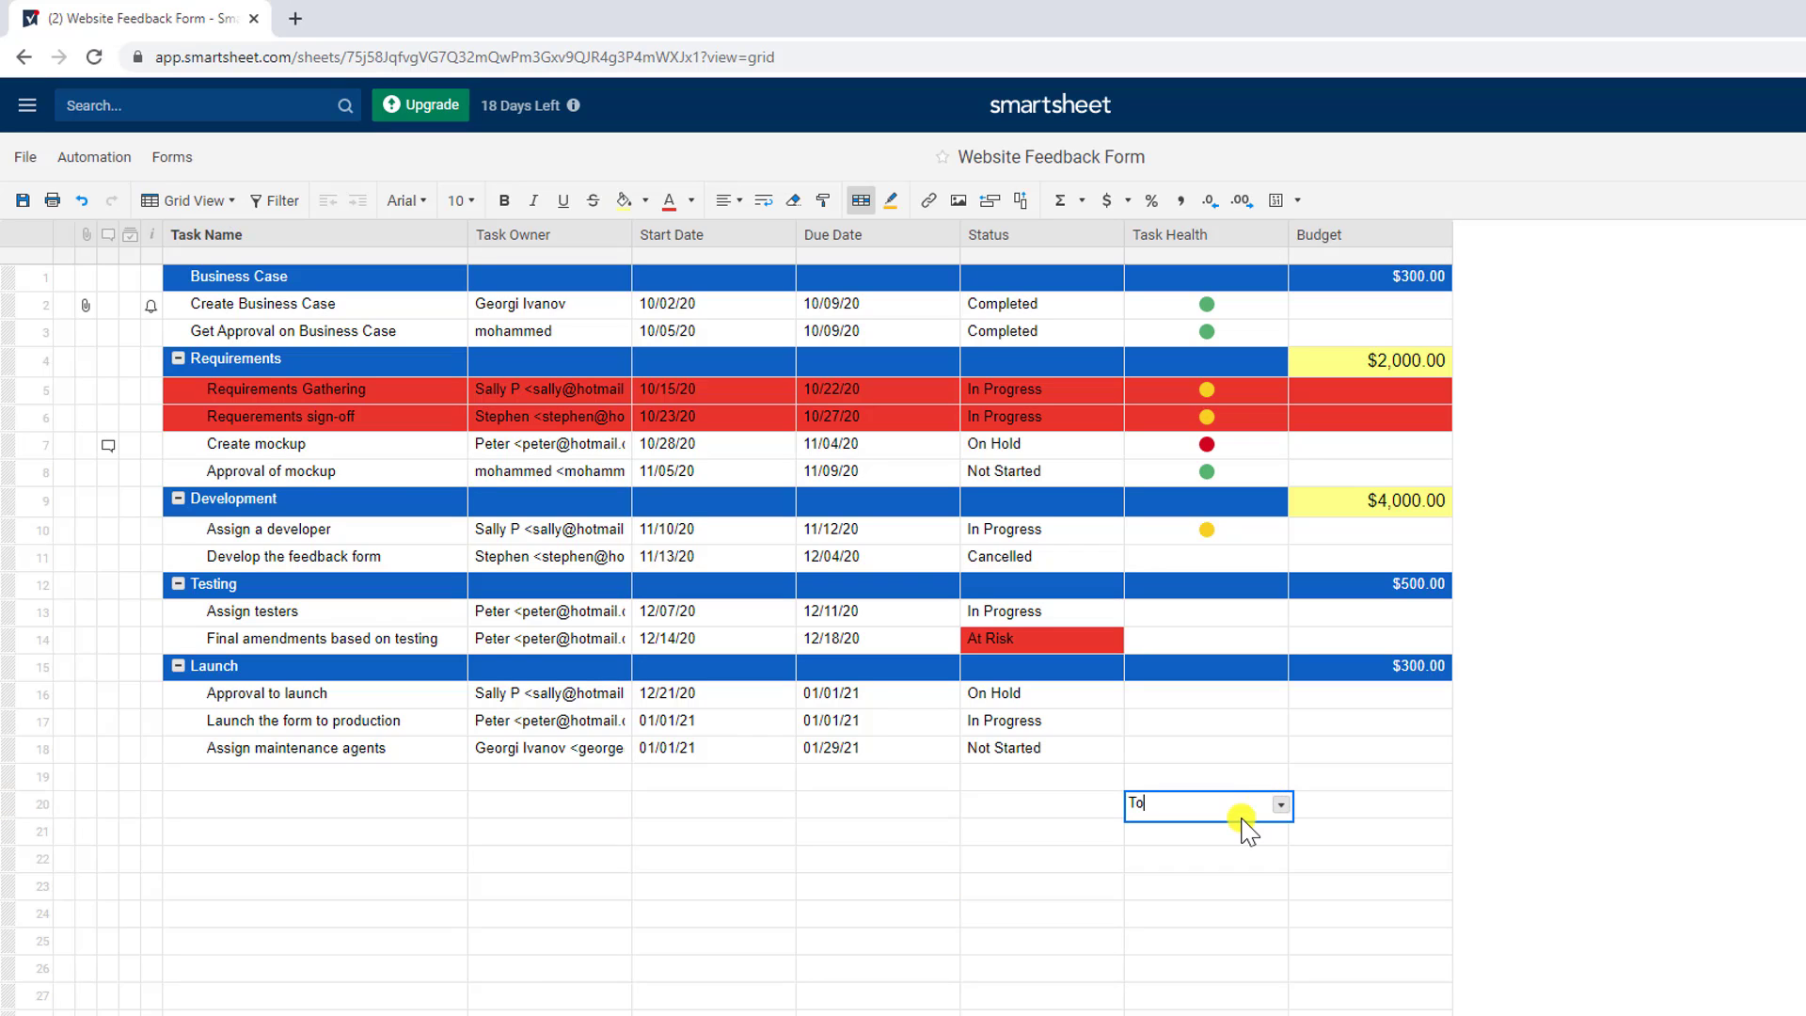
pyautogui.write('tal')
pyautogui.press('Return')
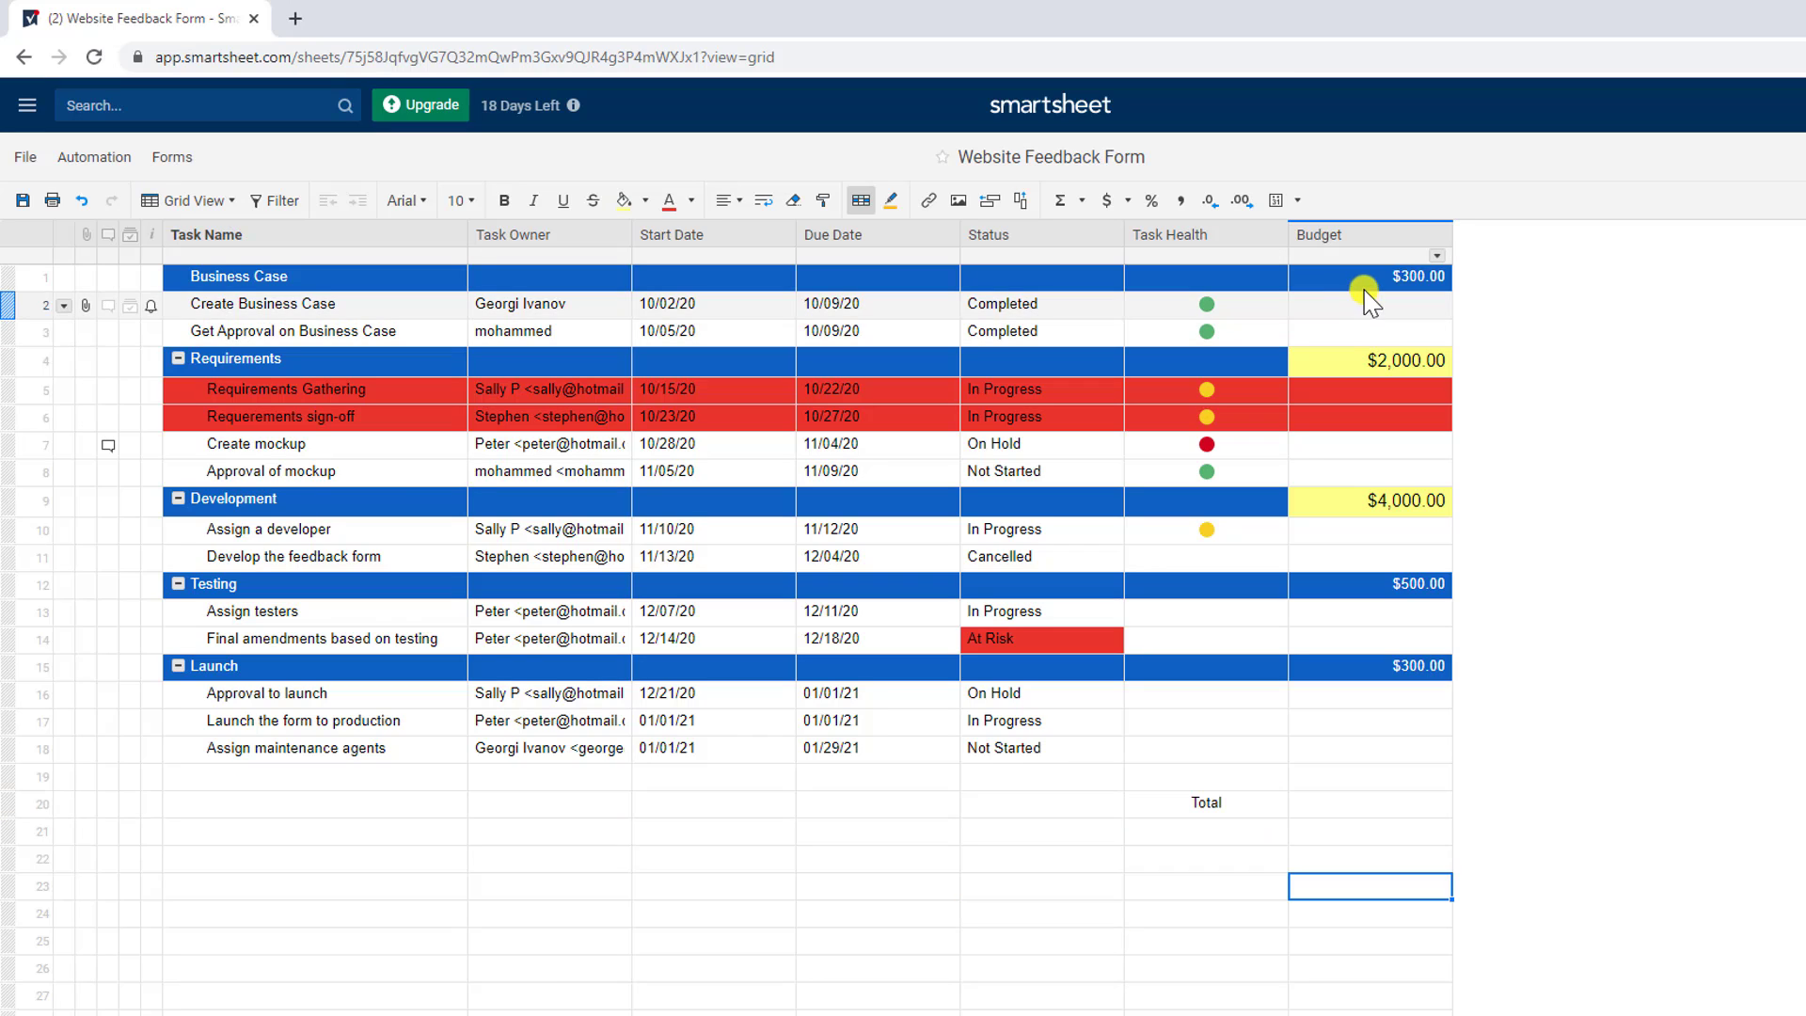
# Add a SUM formula in the Budget cell of row 20 that totals Budget1:Budget18.
pyautogui.click(1350, 889)
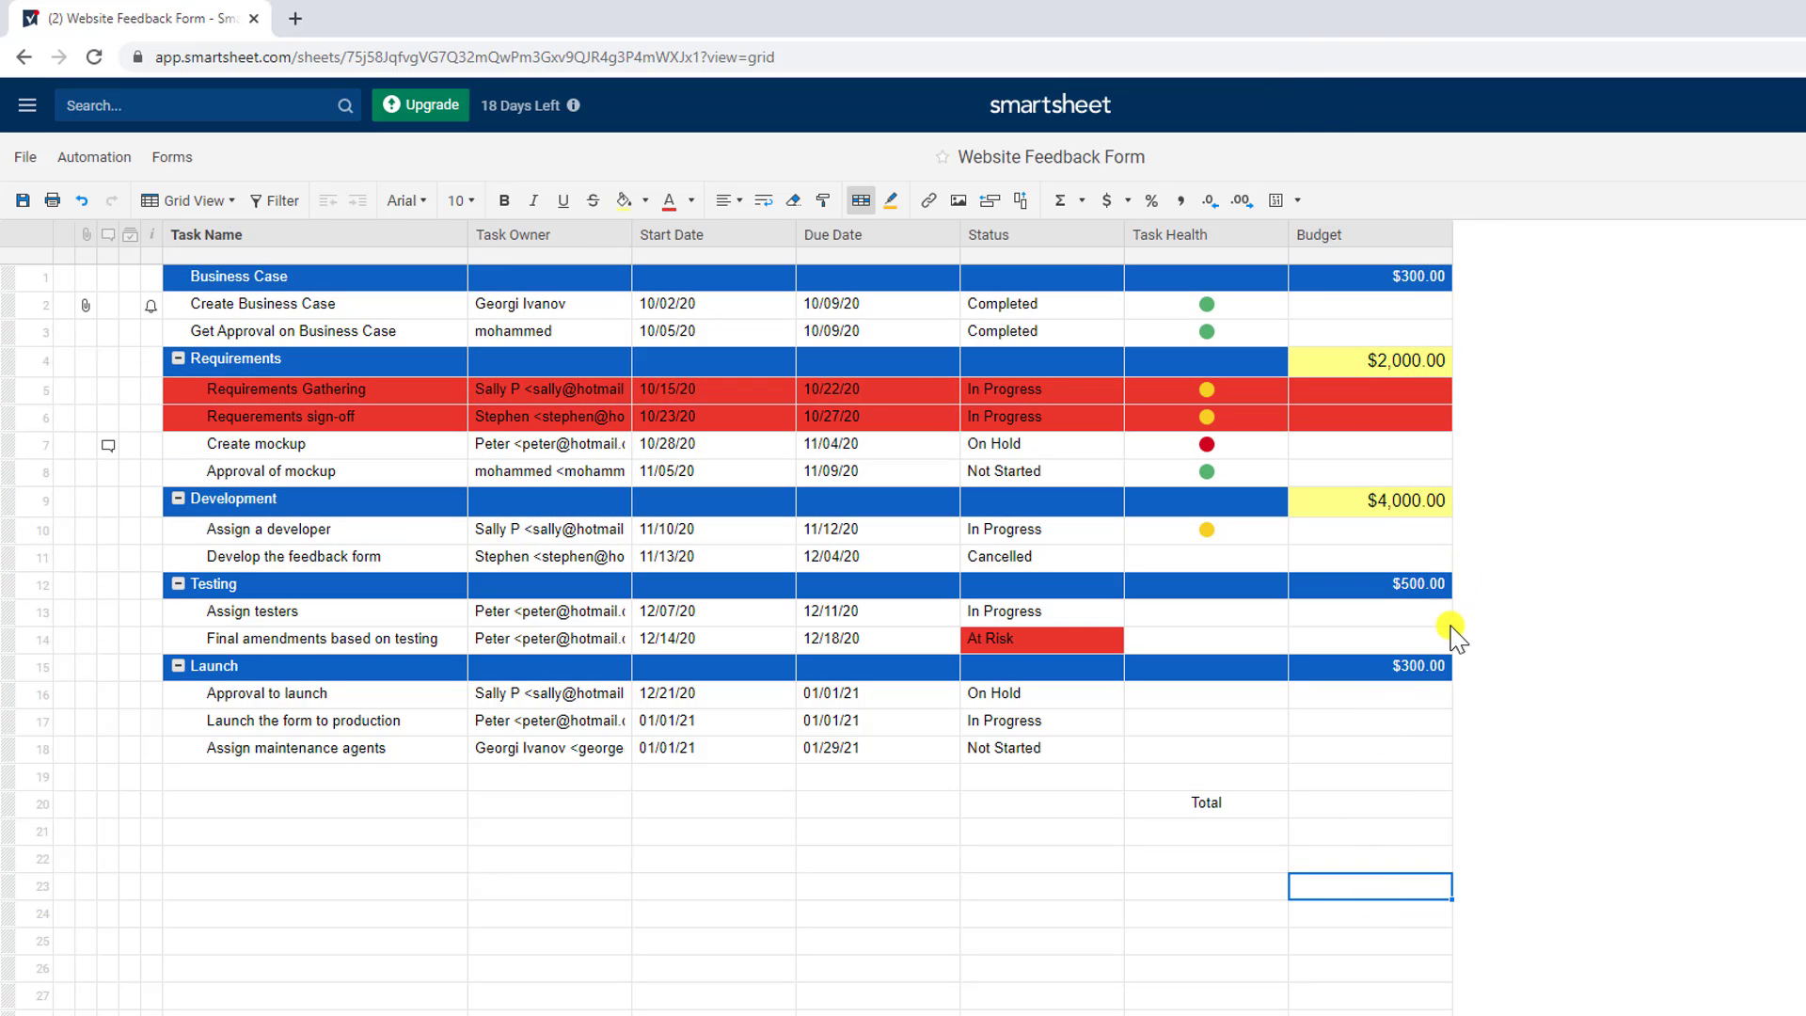
pyautogui.click(1384, 814)
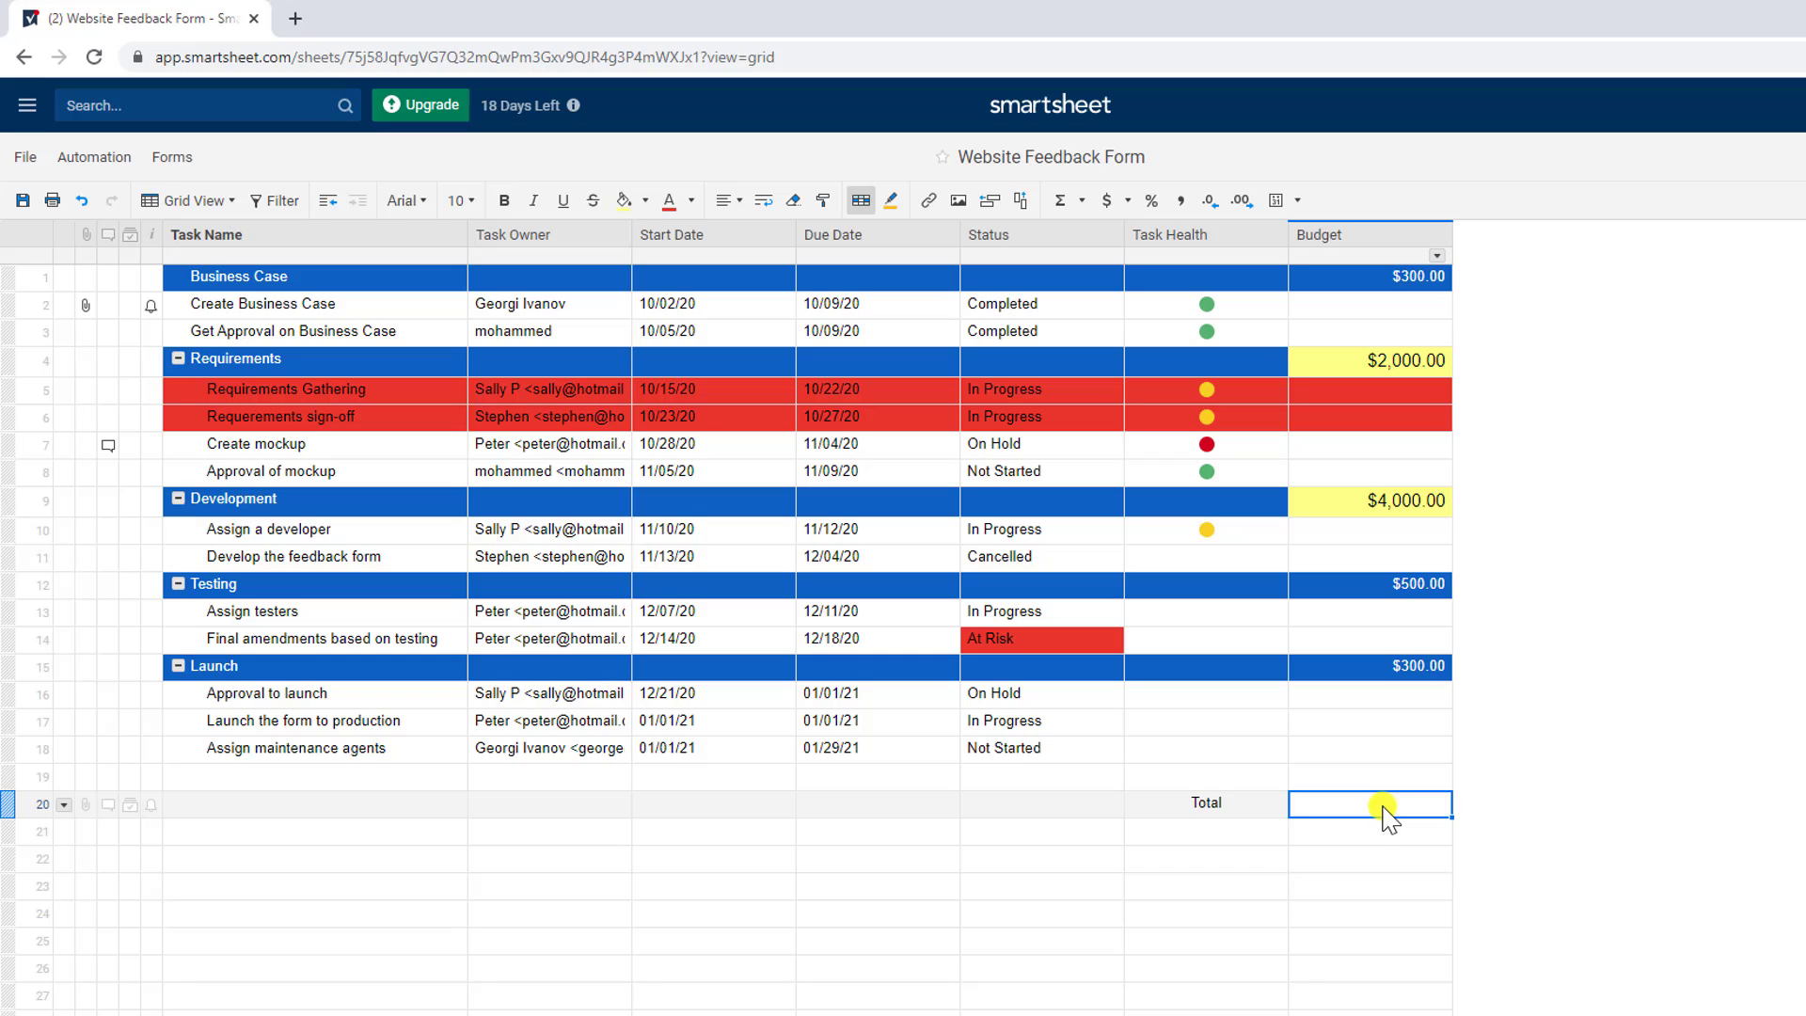
pyautogui.click(1081, 201)
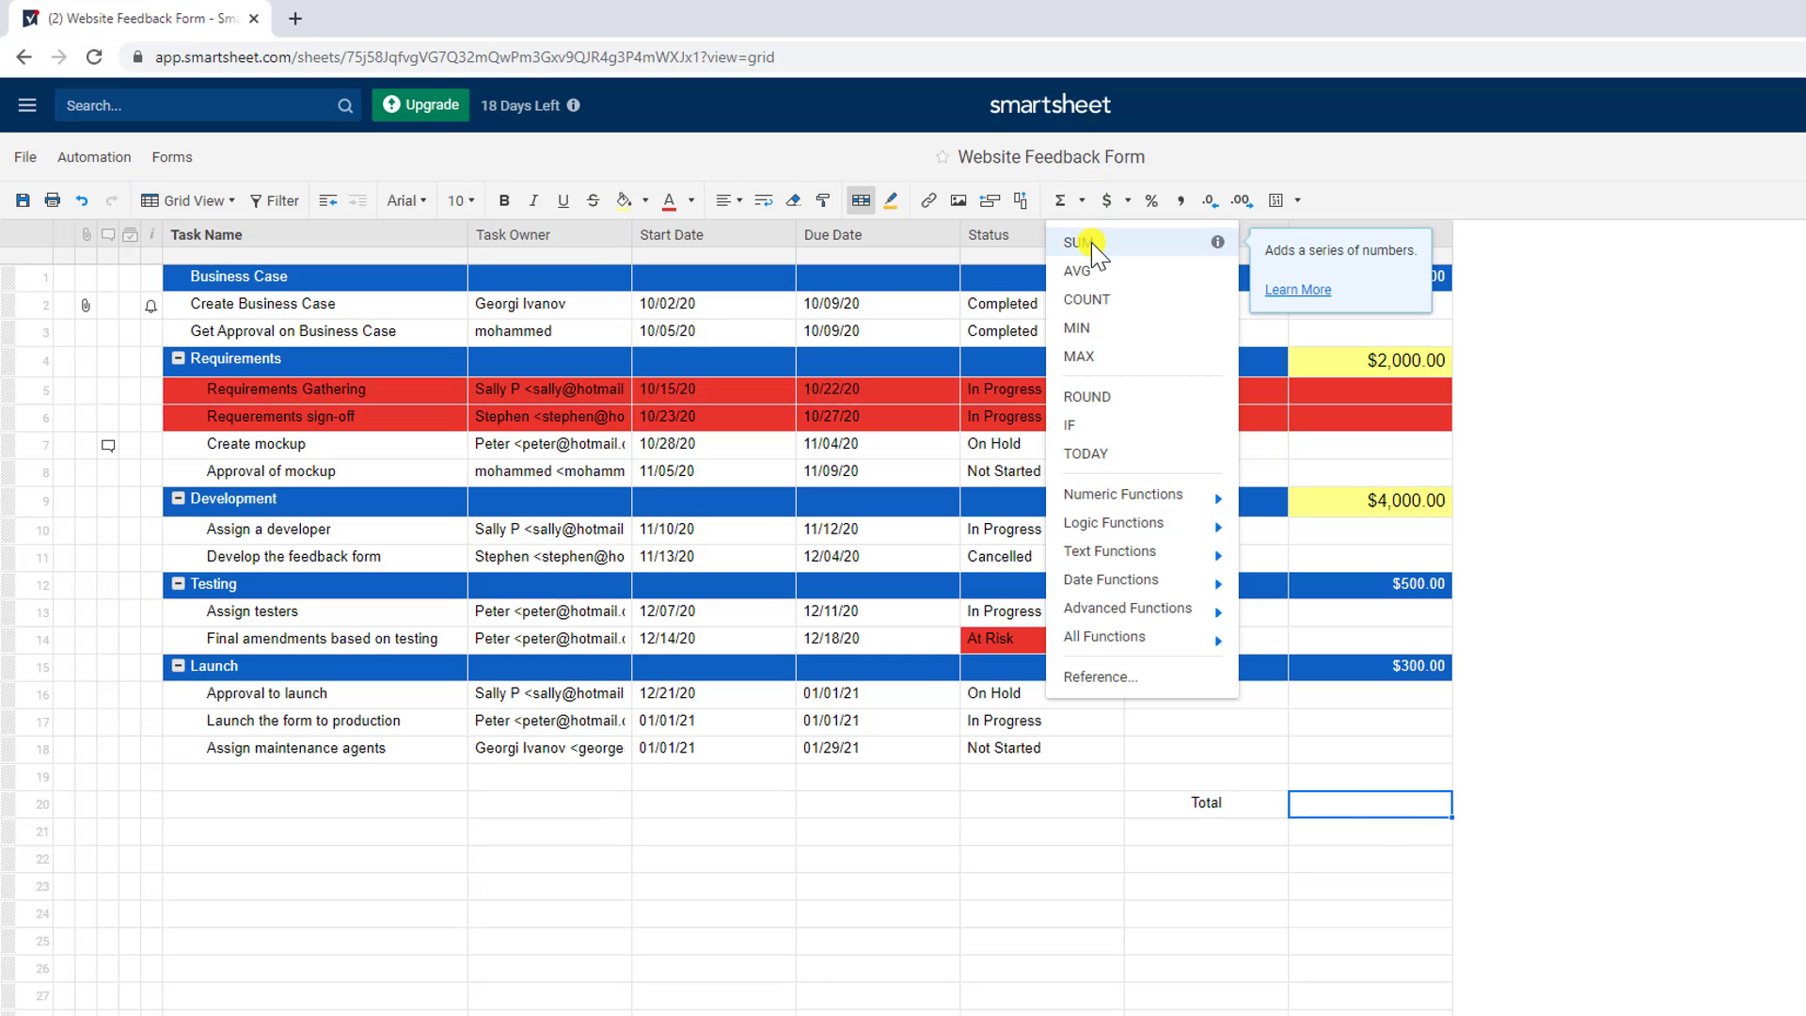
pyautogui.click(1081, 243)
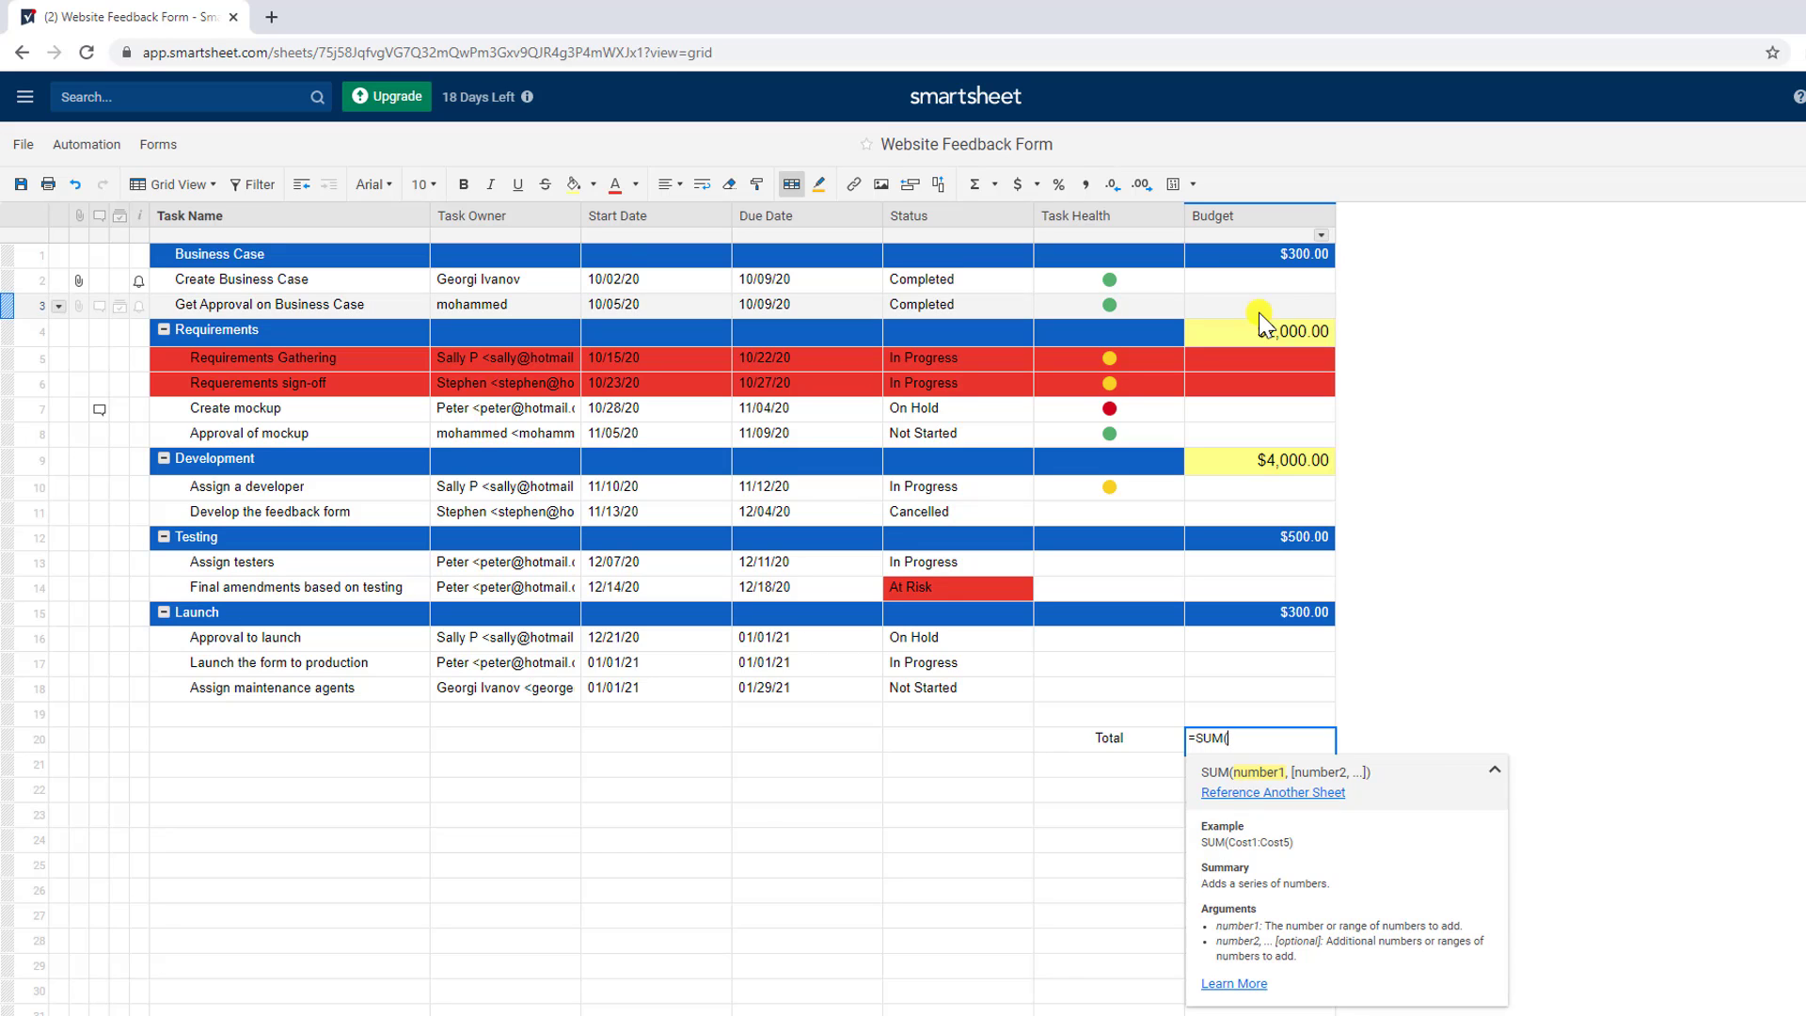
pyautogui.moveTo(1250, 252); pyautogui.dragTo(1246, 701)
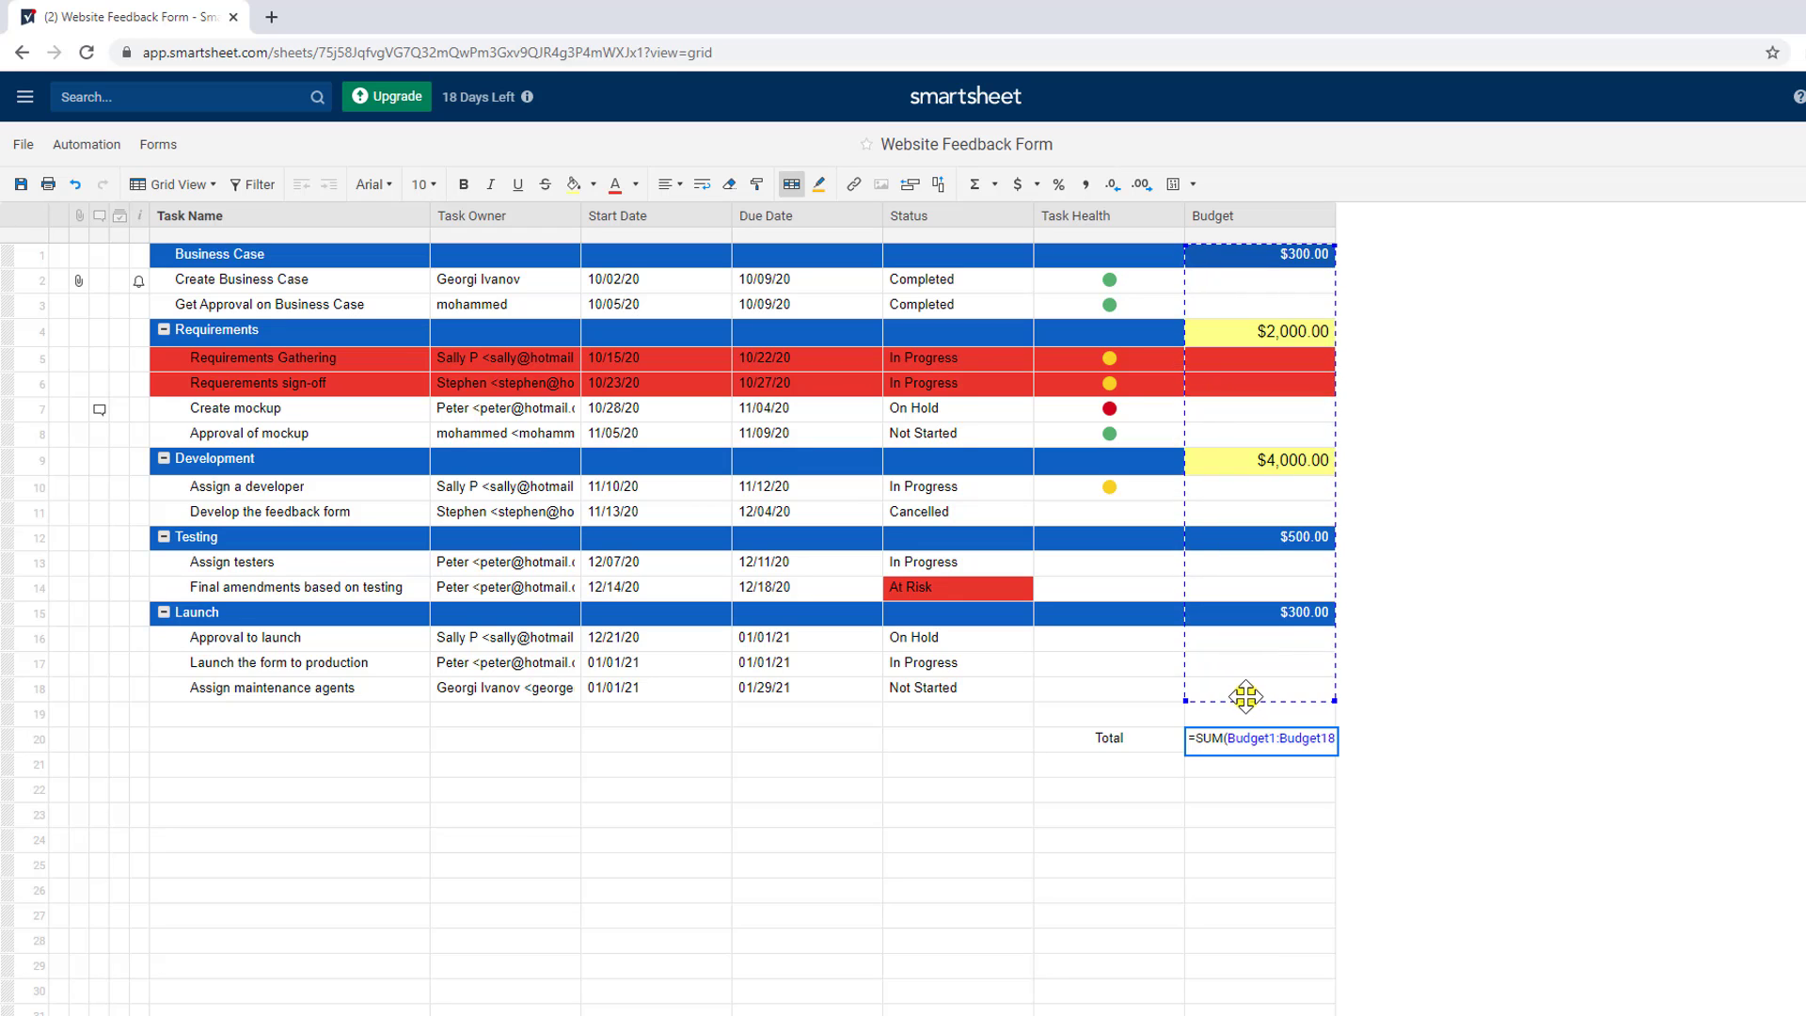
pyautogui.press('Return')
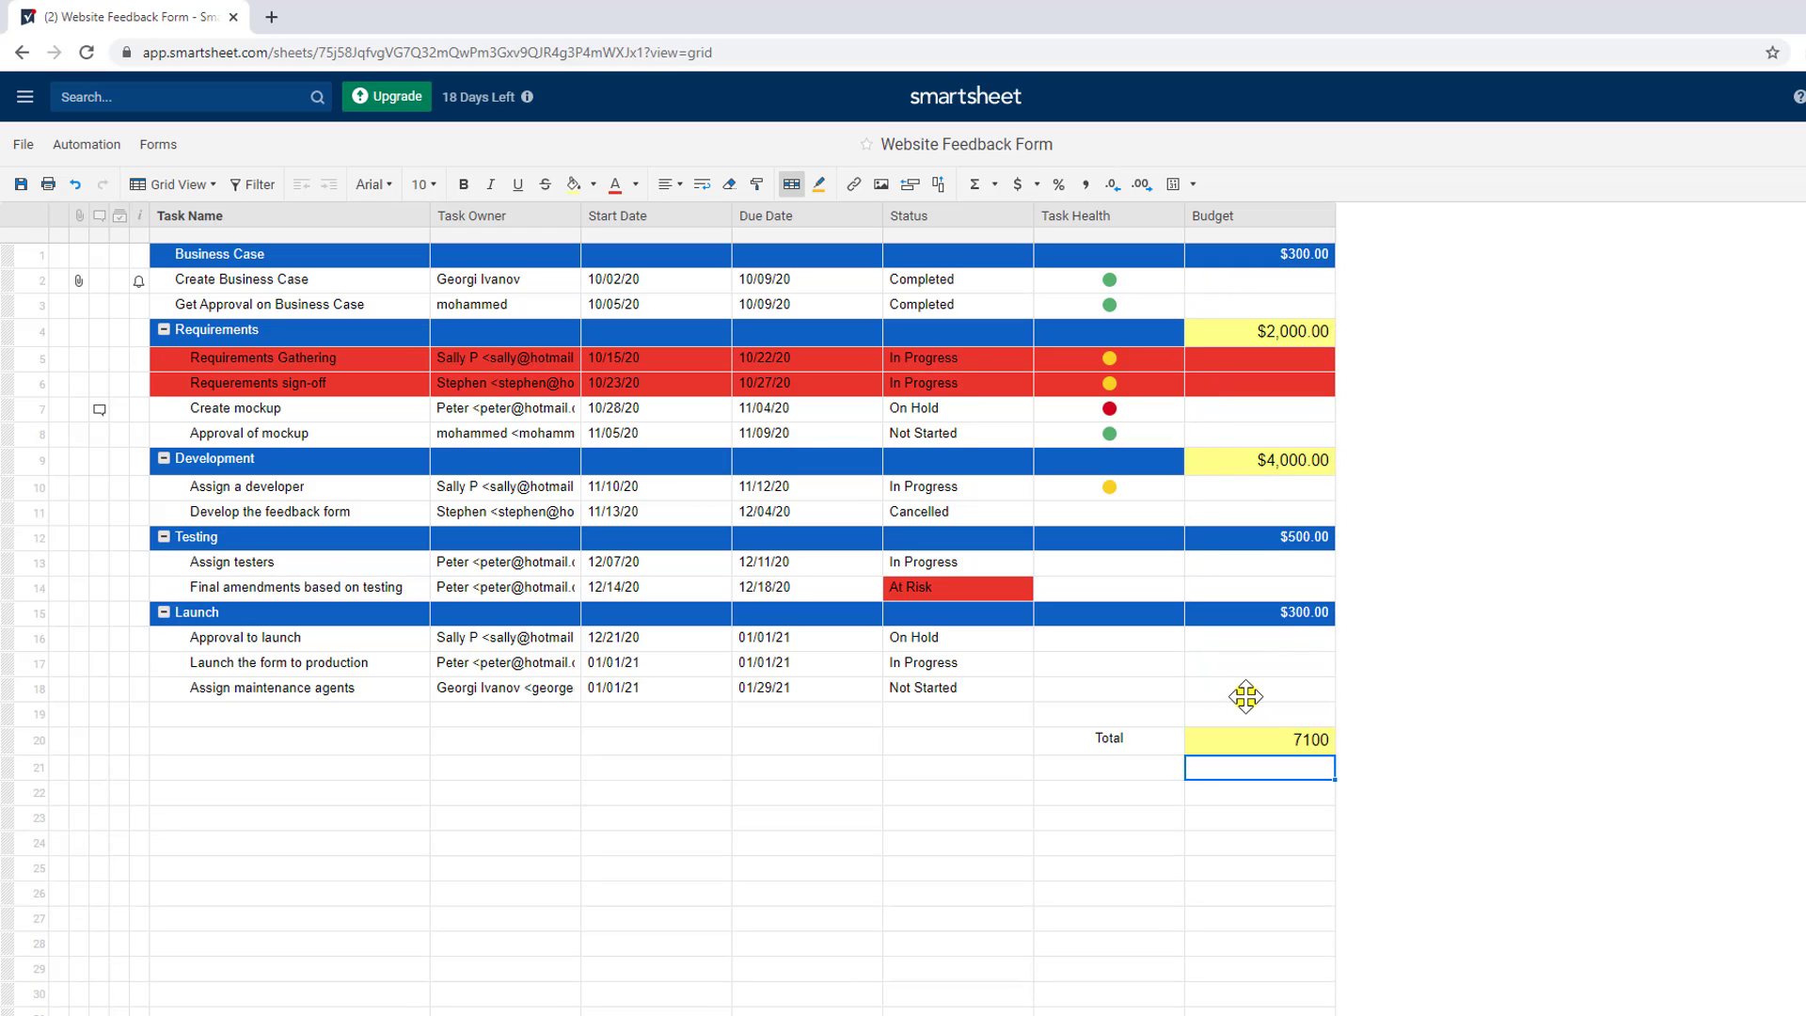
# Delete the conditional formatting rule that highlights the Budget column when Budget is greater than 1000.
pyautogui.click(1277, 739)
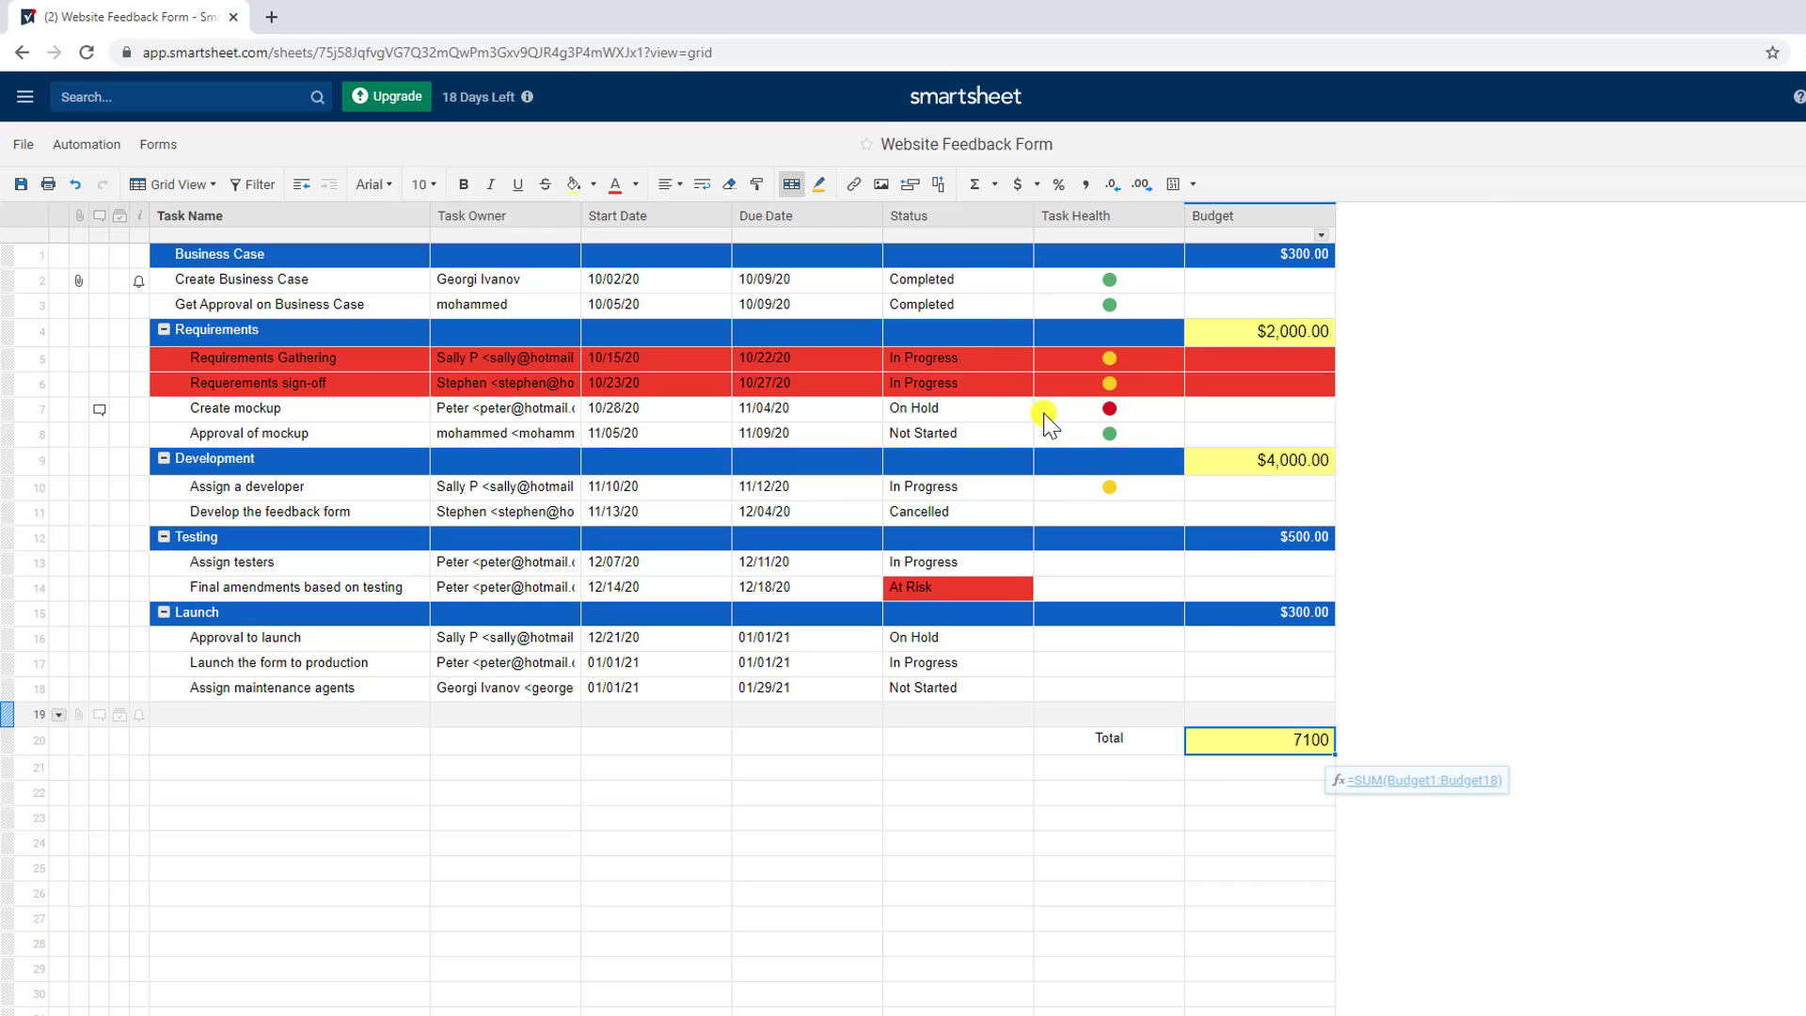
pyautogui.click(1190, 256)
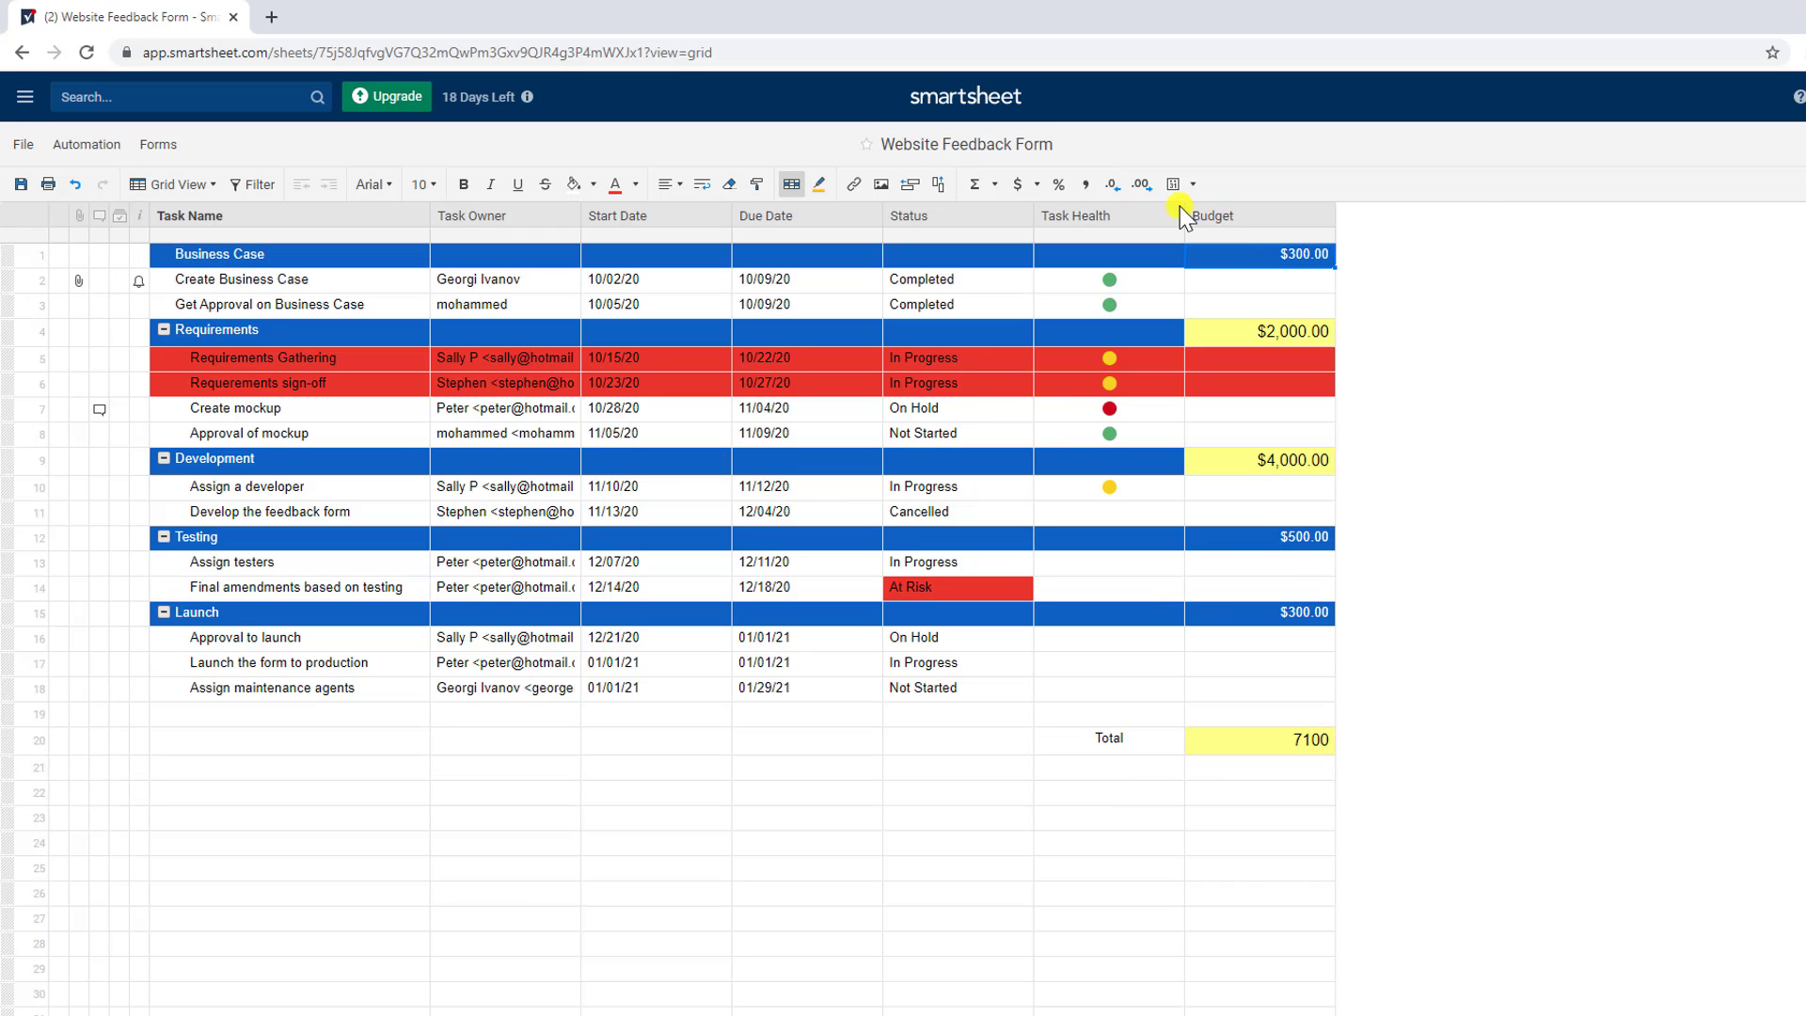
pyautogui.click(792, 184)
pyautogui.click(657, 601)
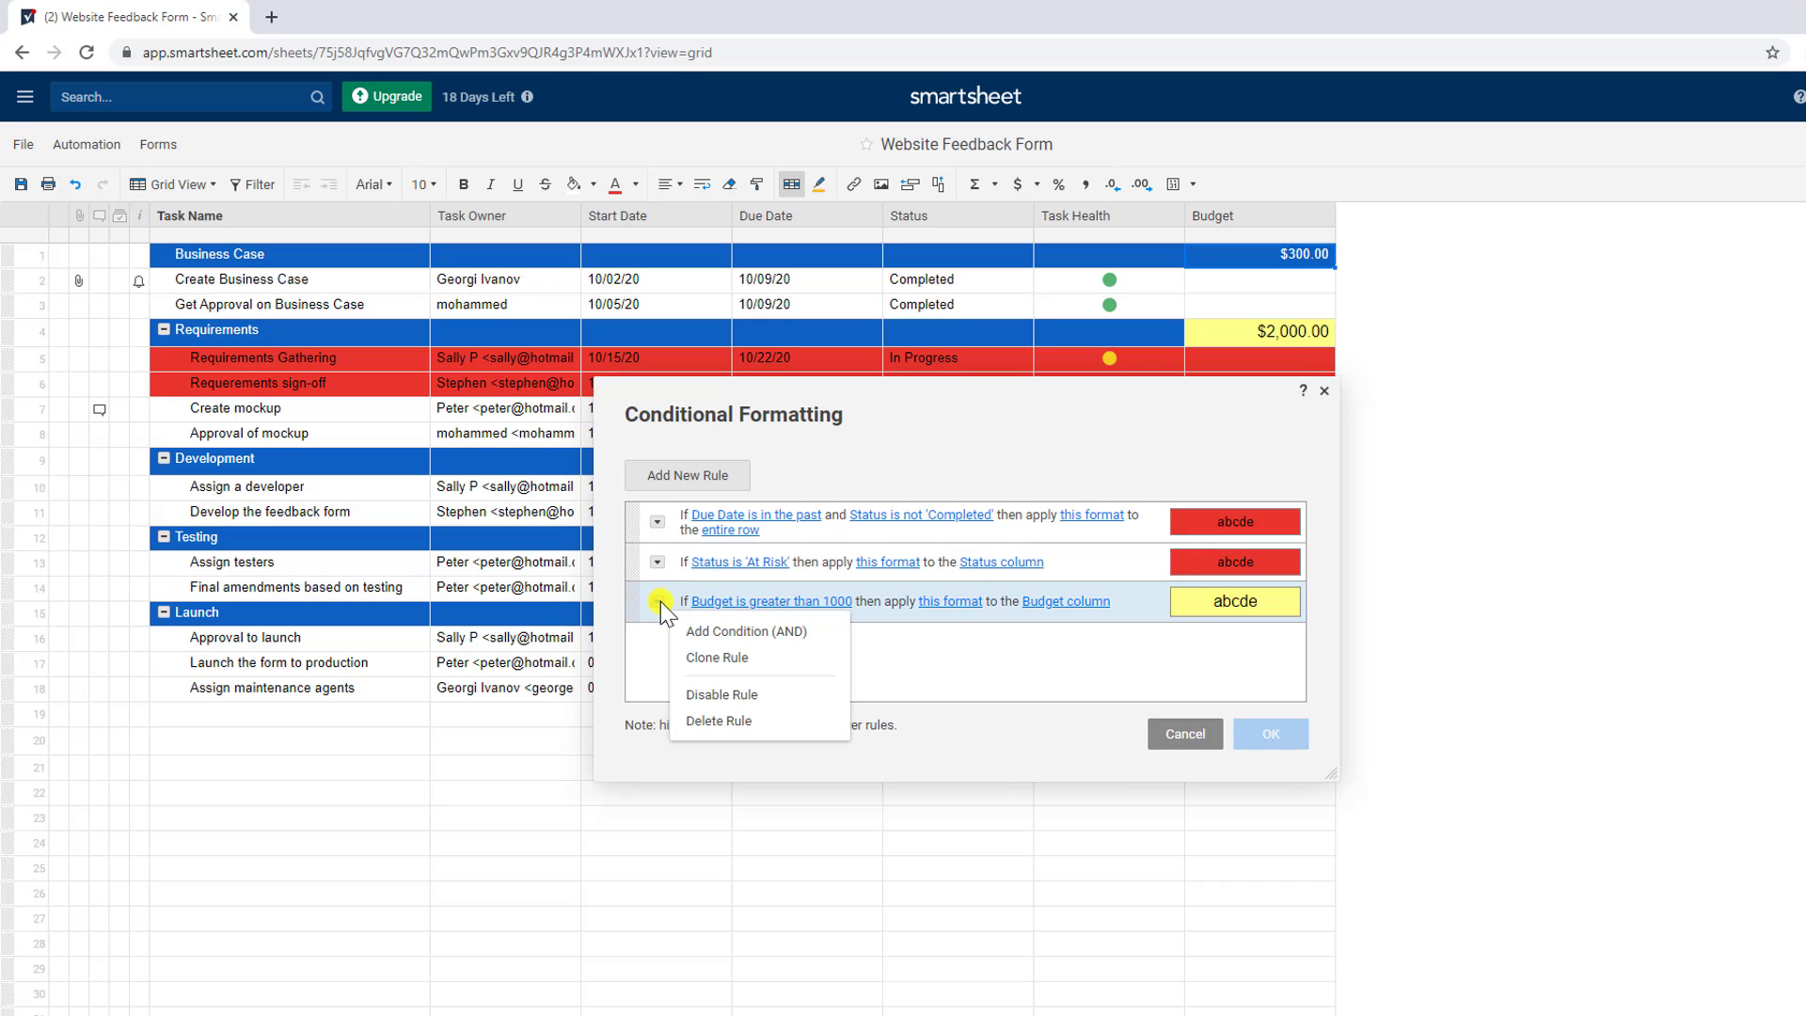
pyautogui.click(758, 722)
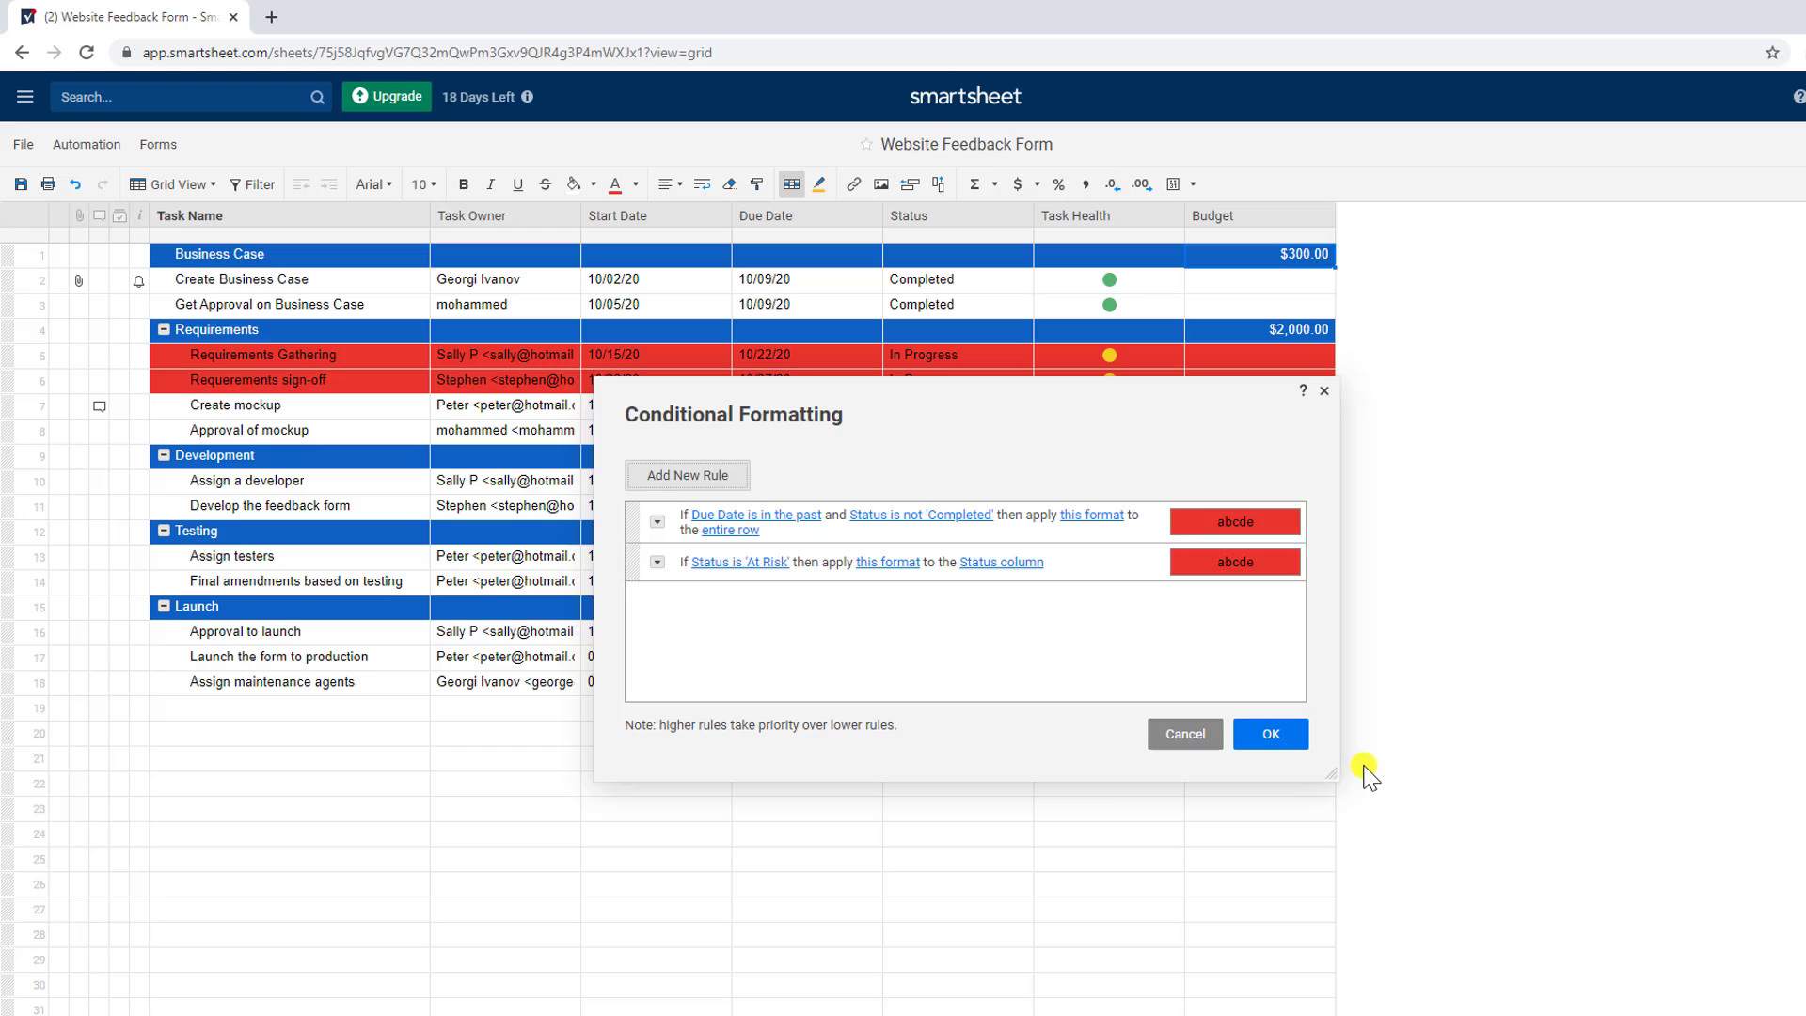
pyautogui.click(1265, 734)
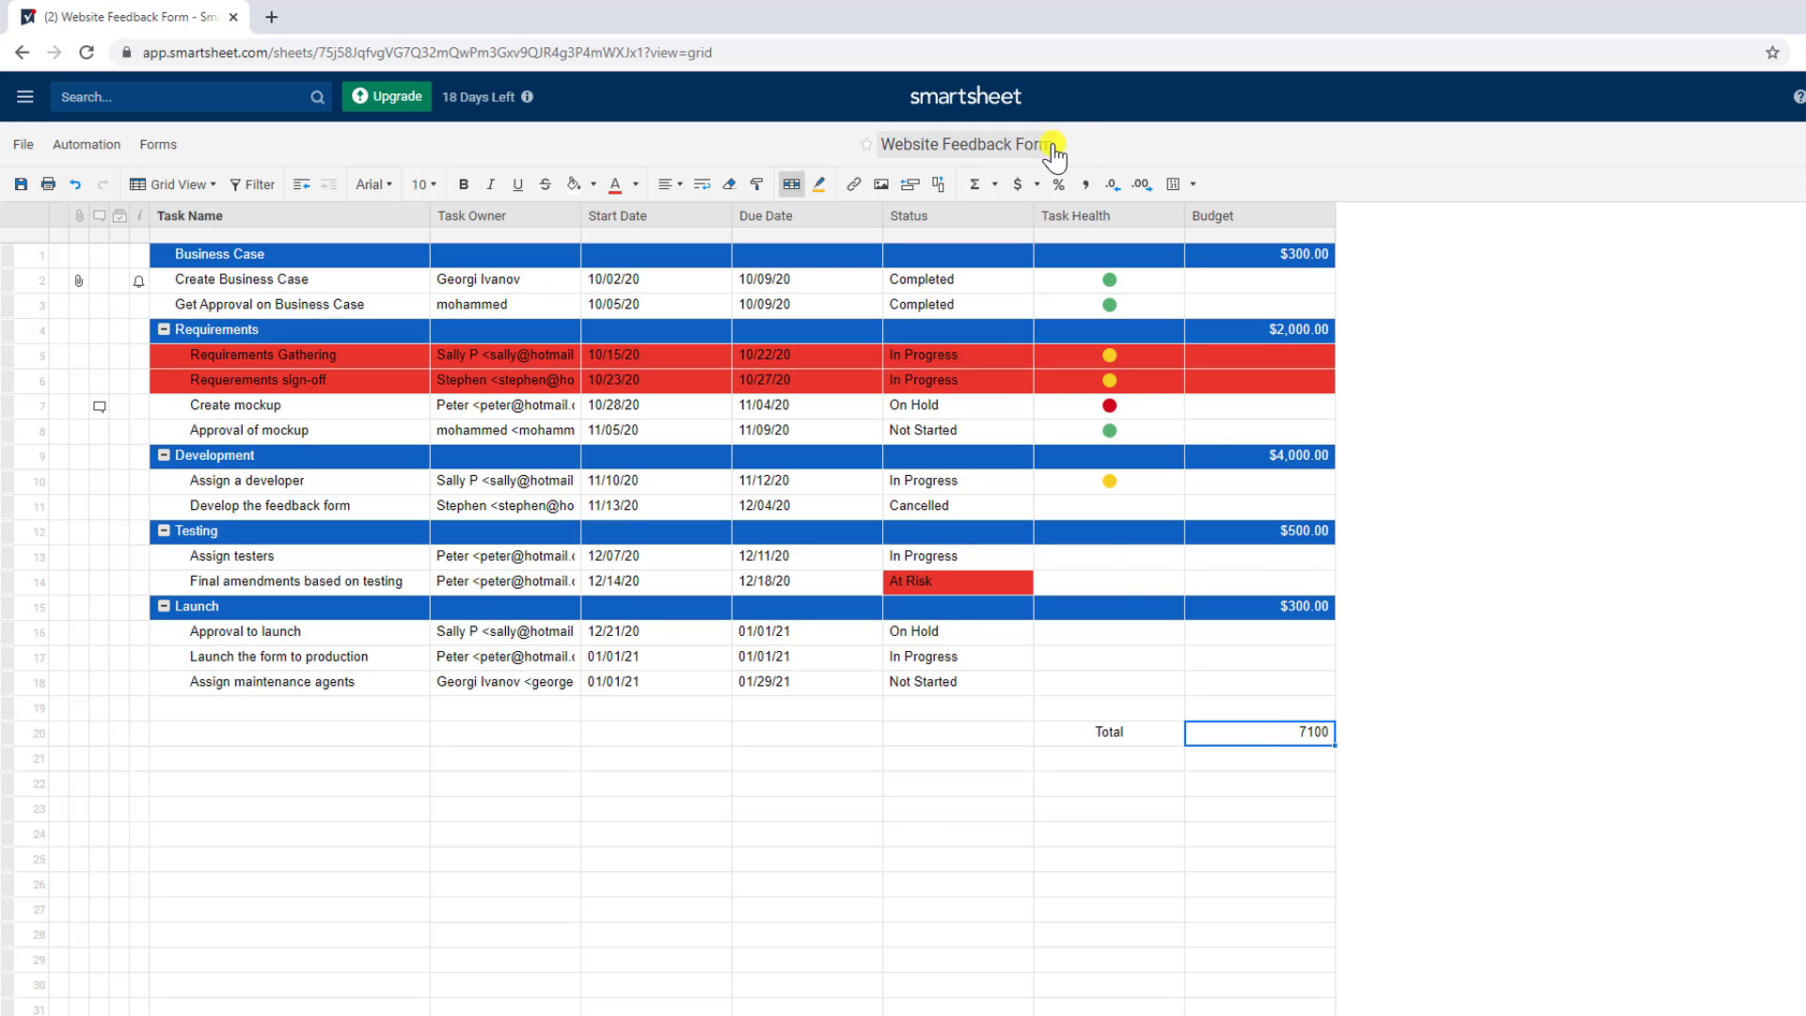
# Format the Budget total in row 20 as United States Dollar (USD) currency.
pyautogui.click(1035, 185)
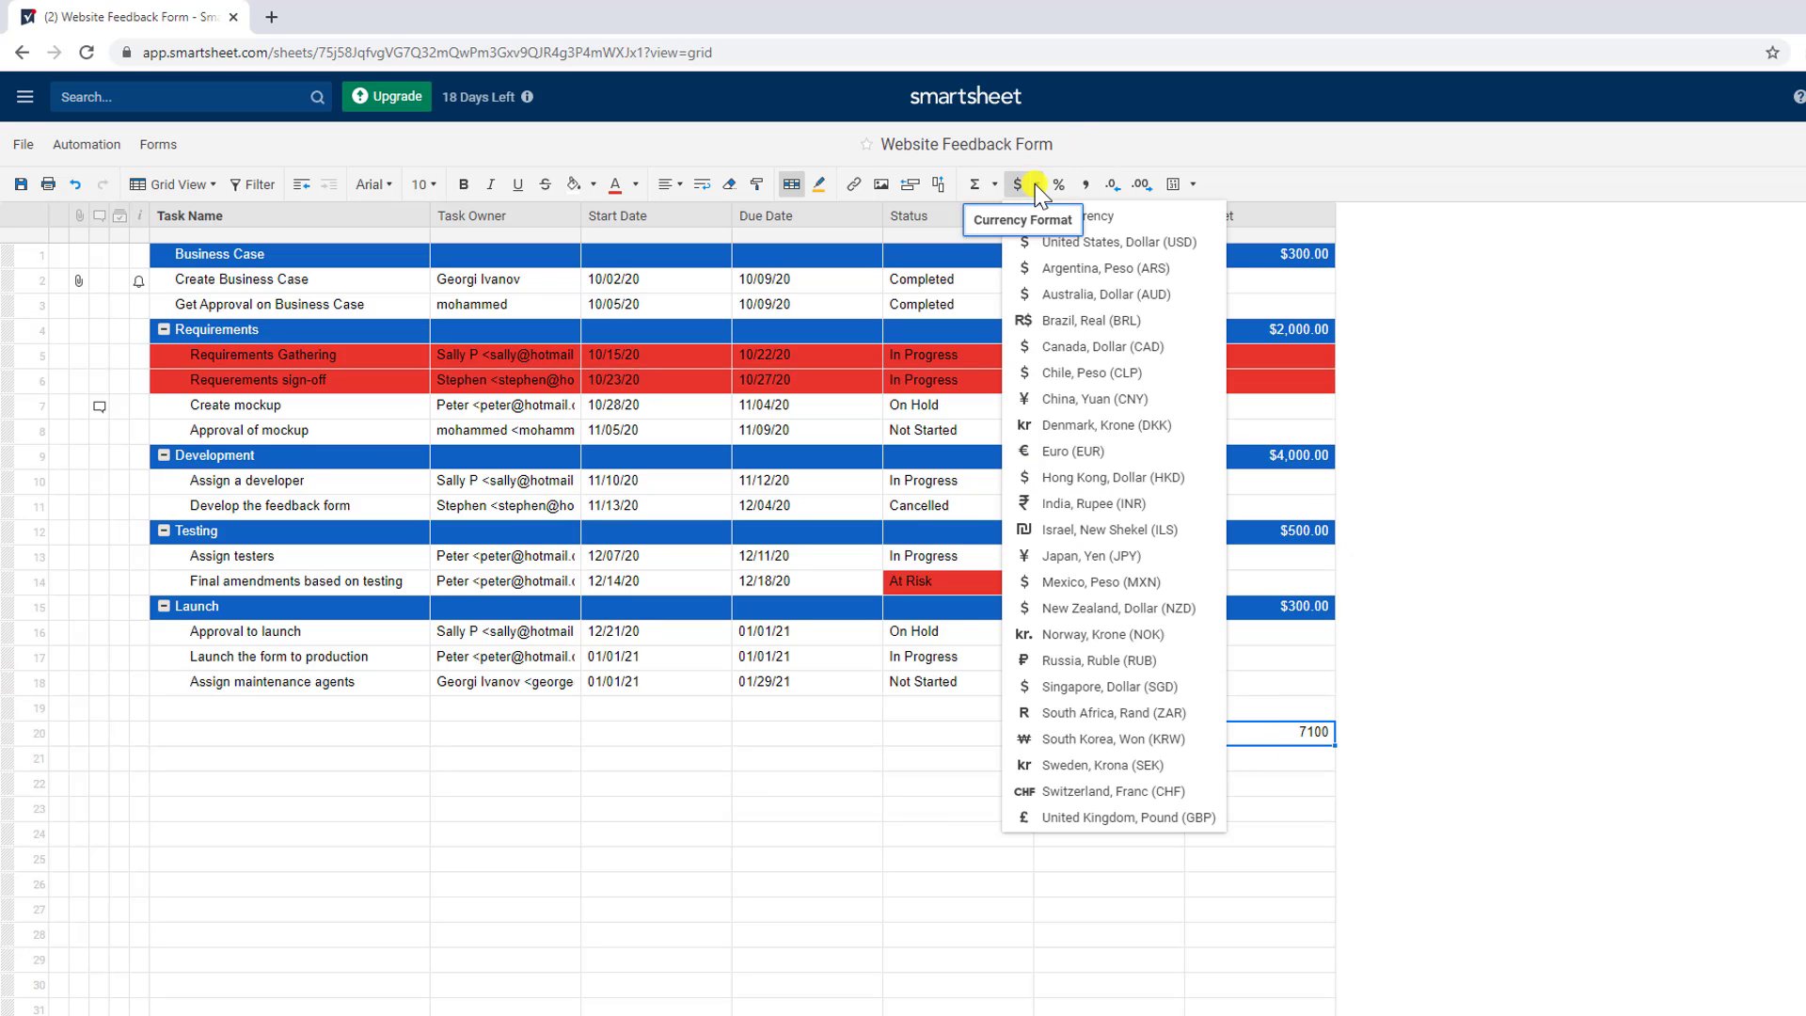
pyautogui.click(1151, 252)
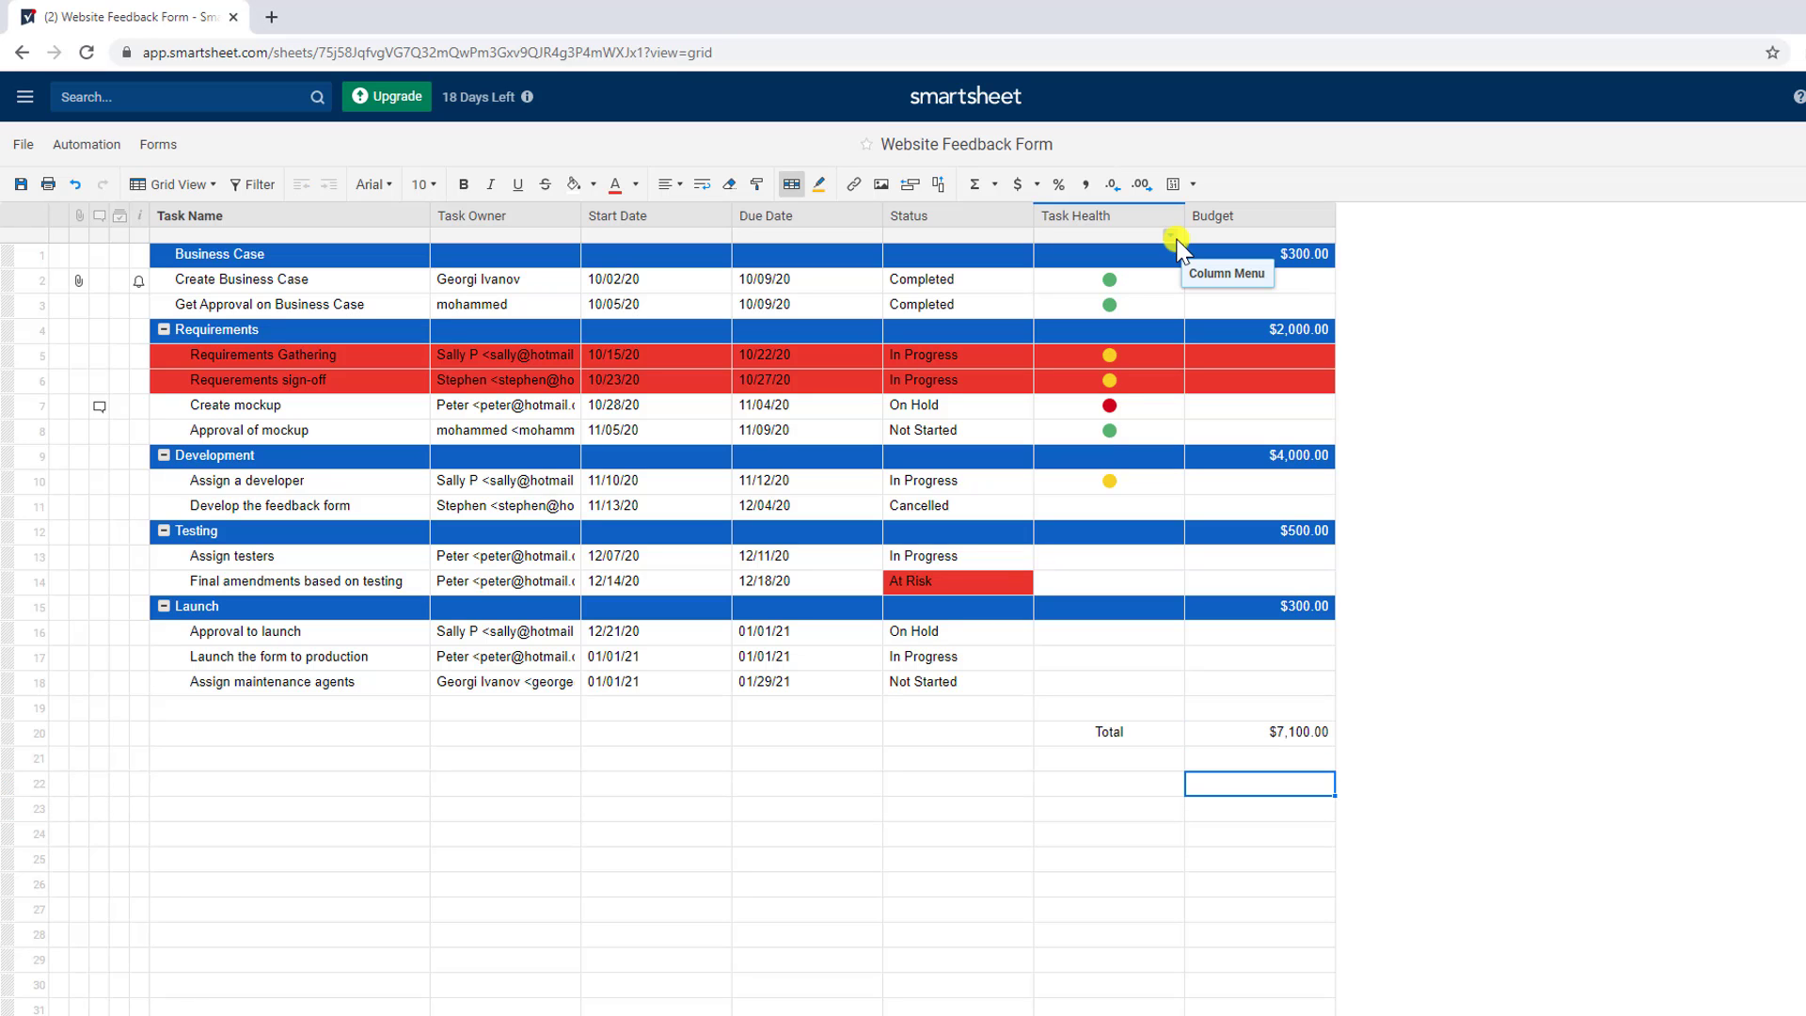
# Try to calculate the project's working days in the Due Date cell of row 20 with =NETWORKDAYS([Start Date]2,[Due Date]18).
pyautogui.click(626, 280)
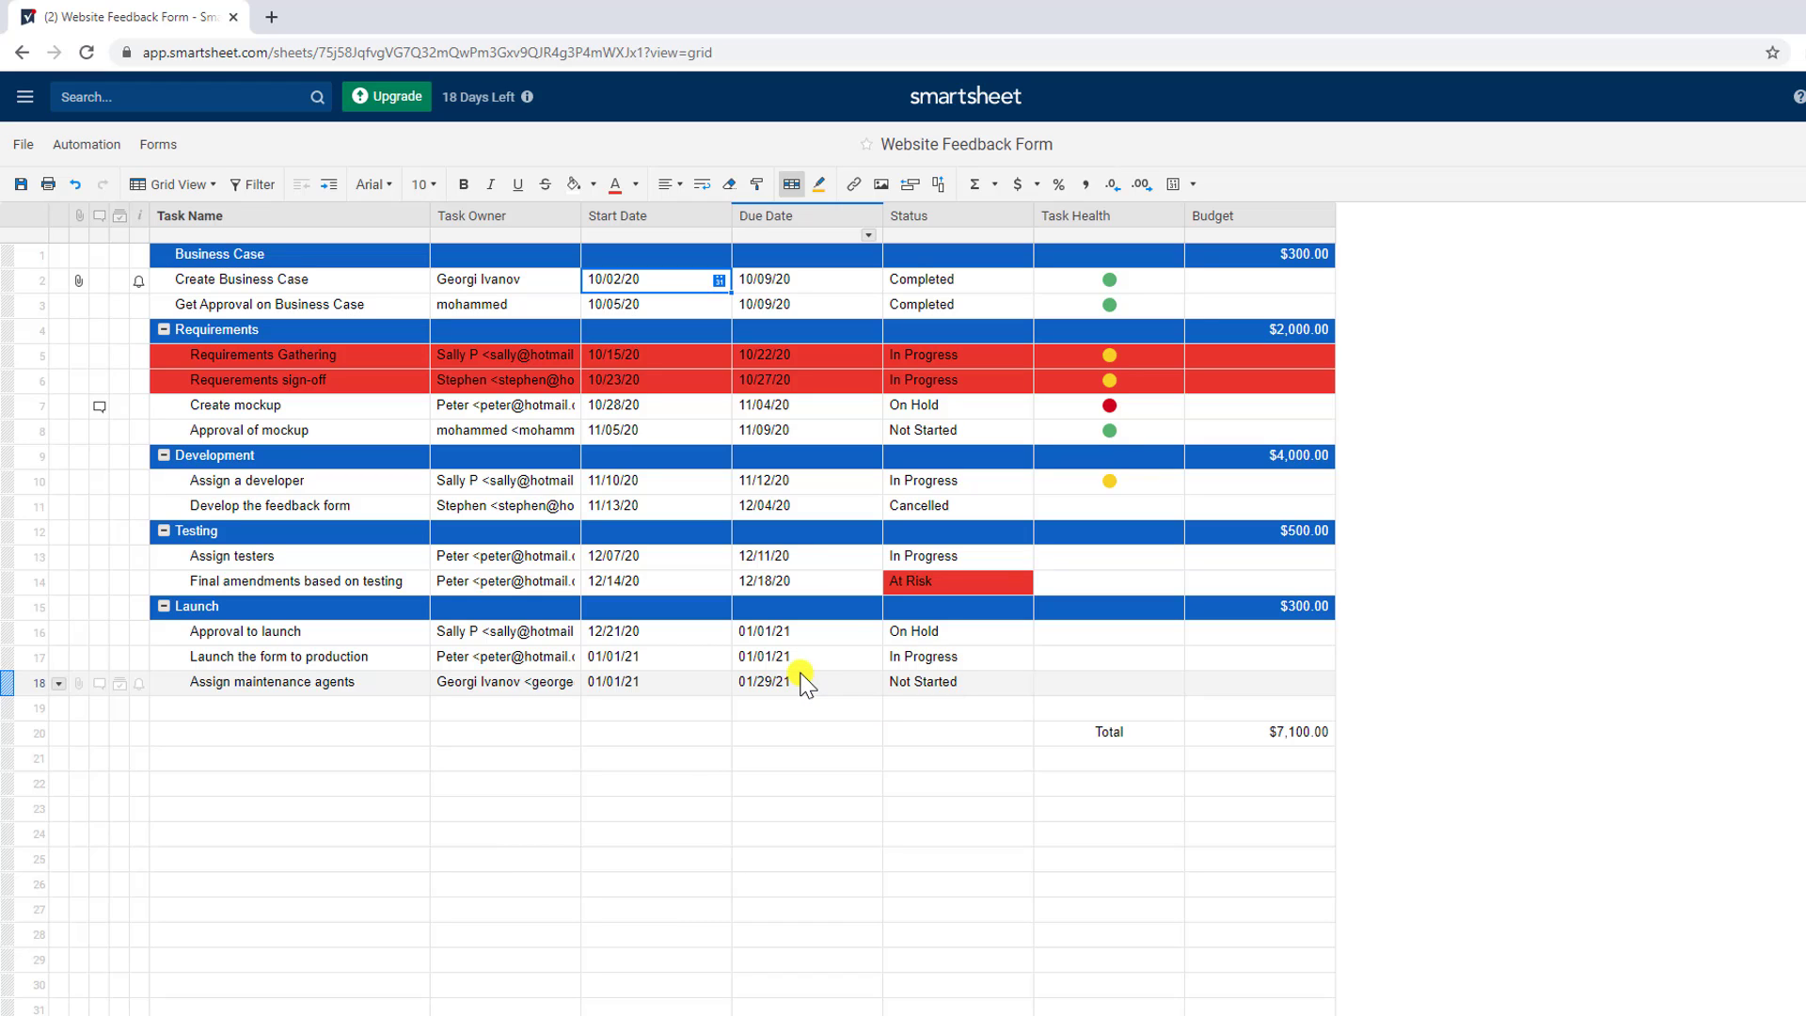
pyautogui.click(815, 733)
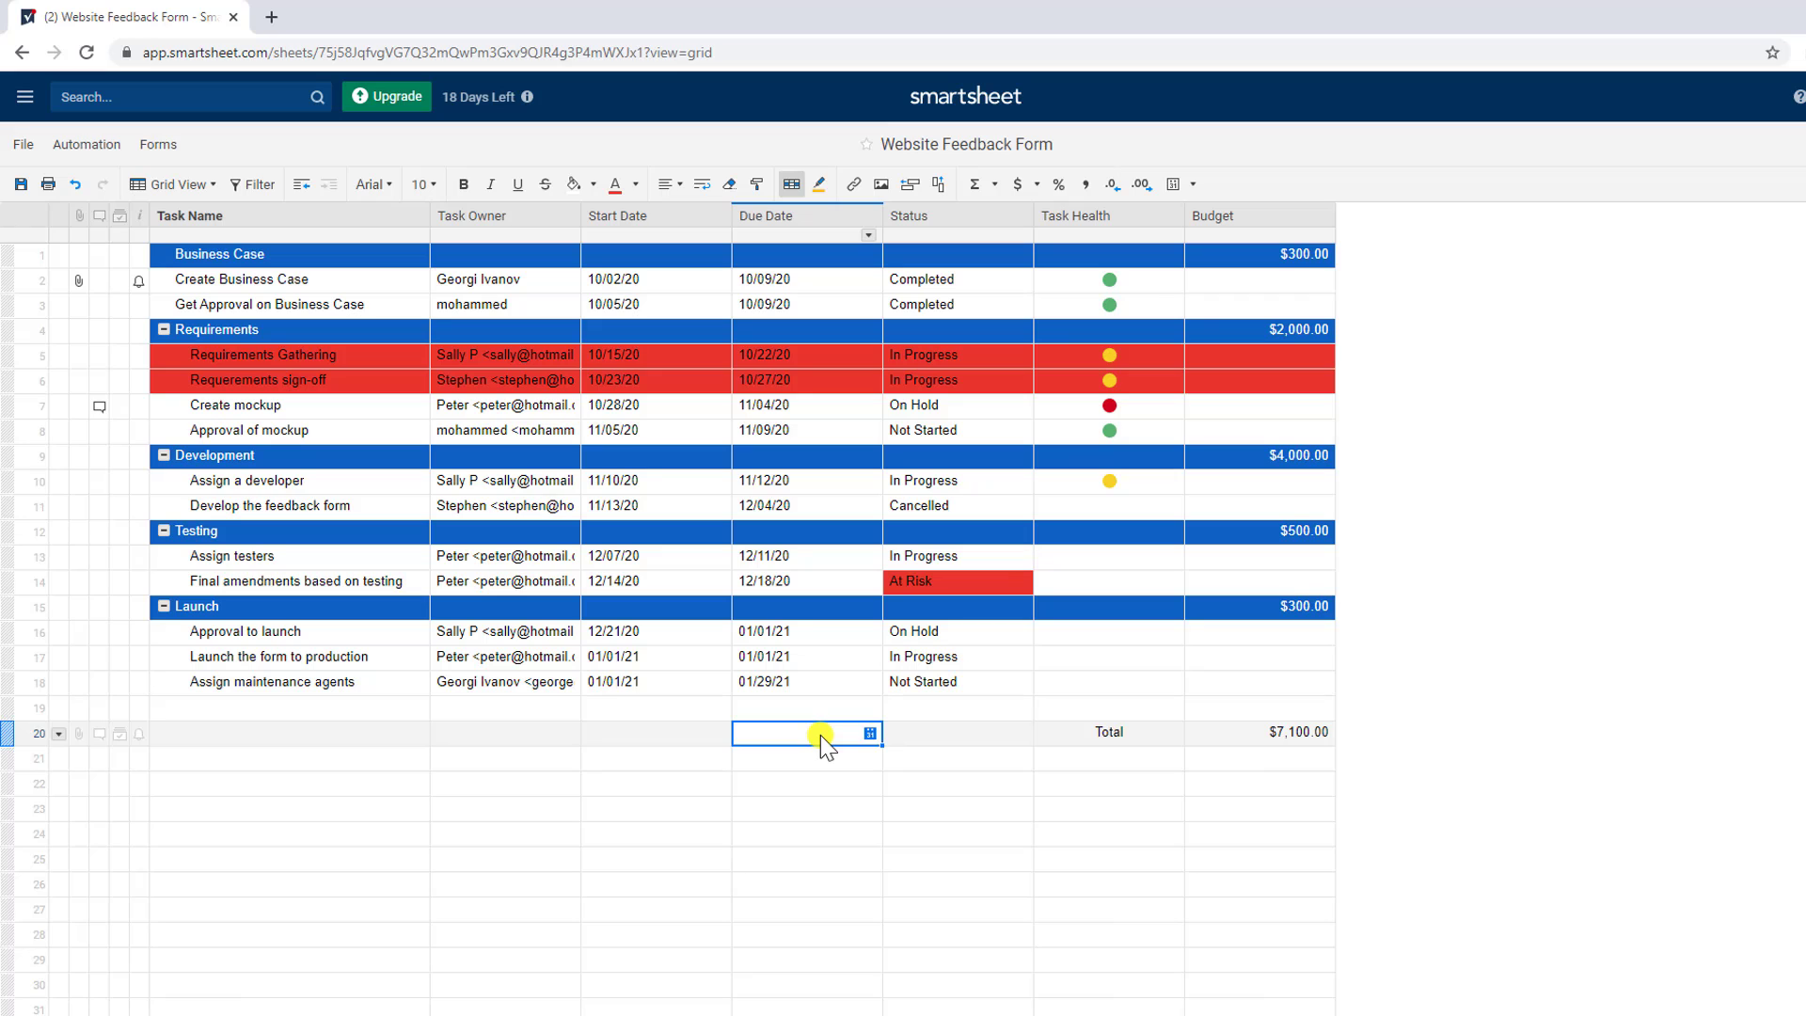
pyautogui.doubleClick(820, 735)
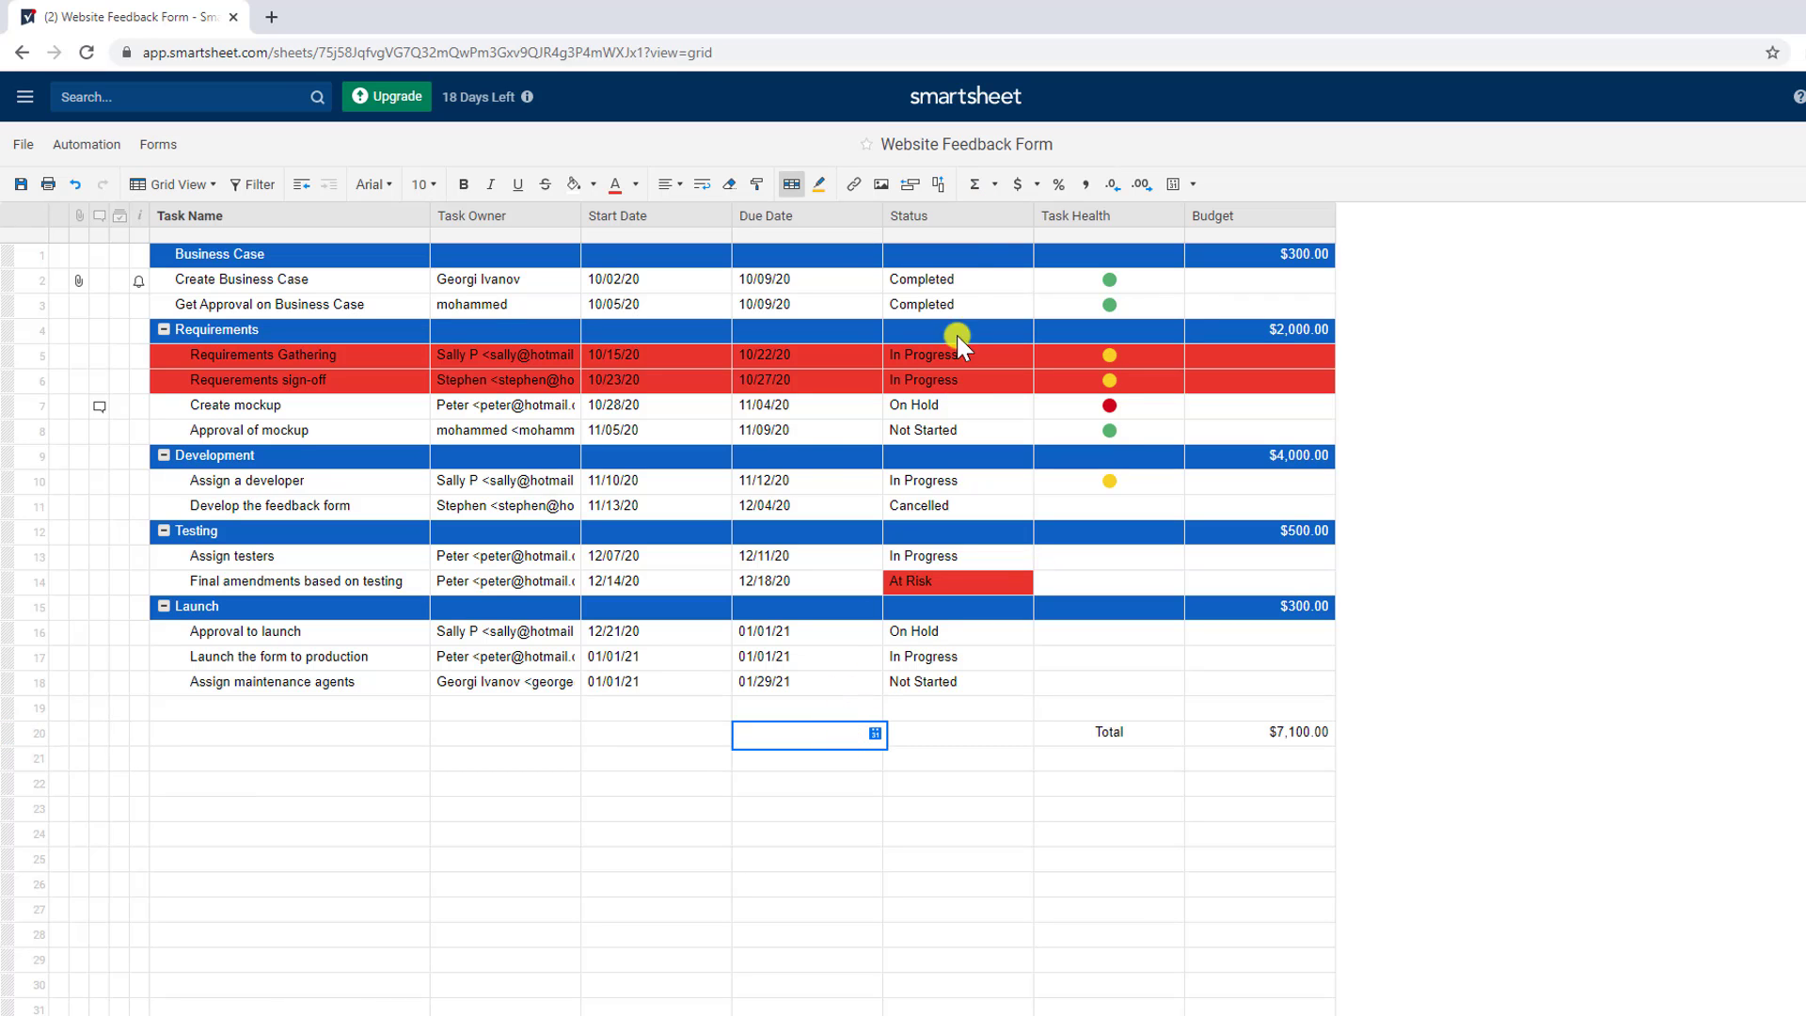
pyautogui.click(994, 186)
pyautogui.moveTo(1065, 541)
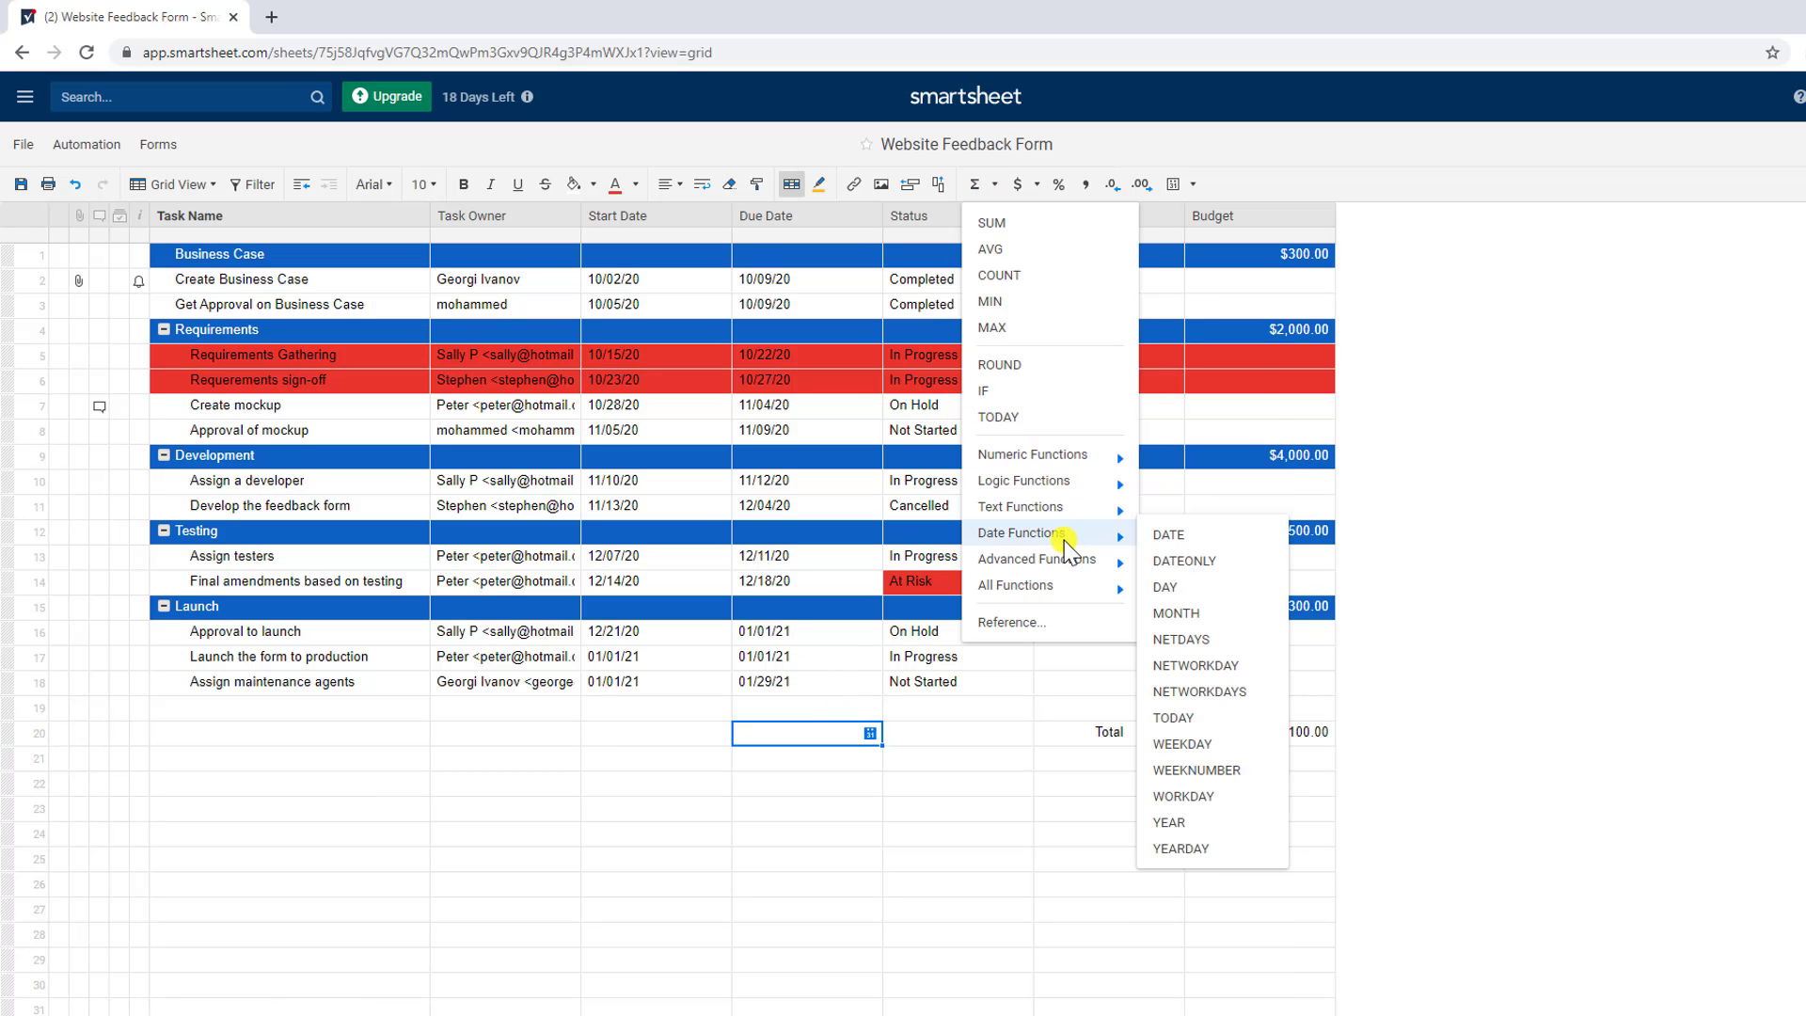
pyautogui.click(1241, 689)
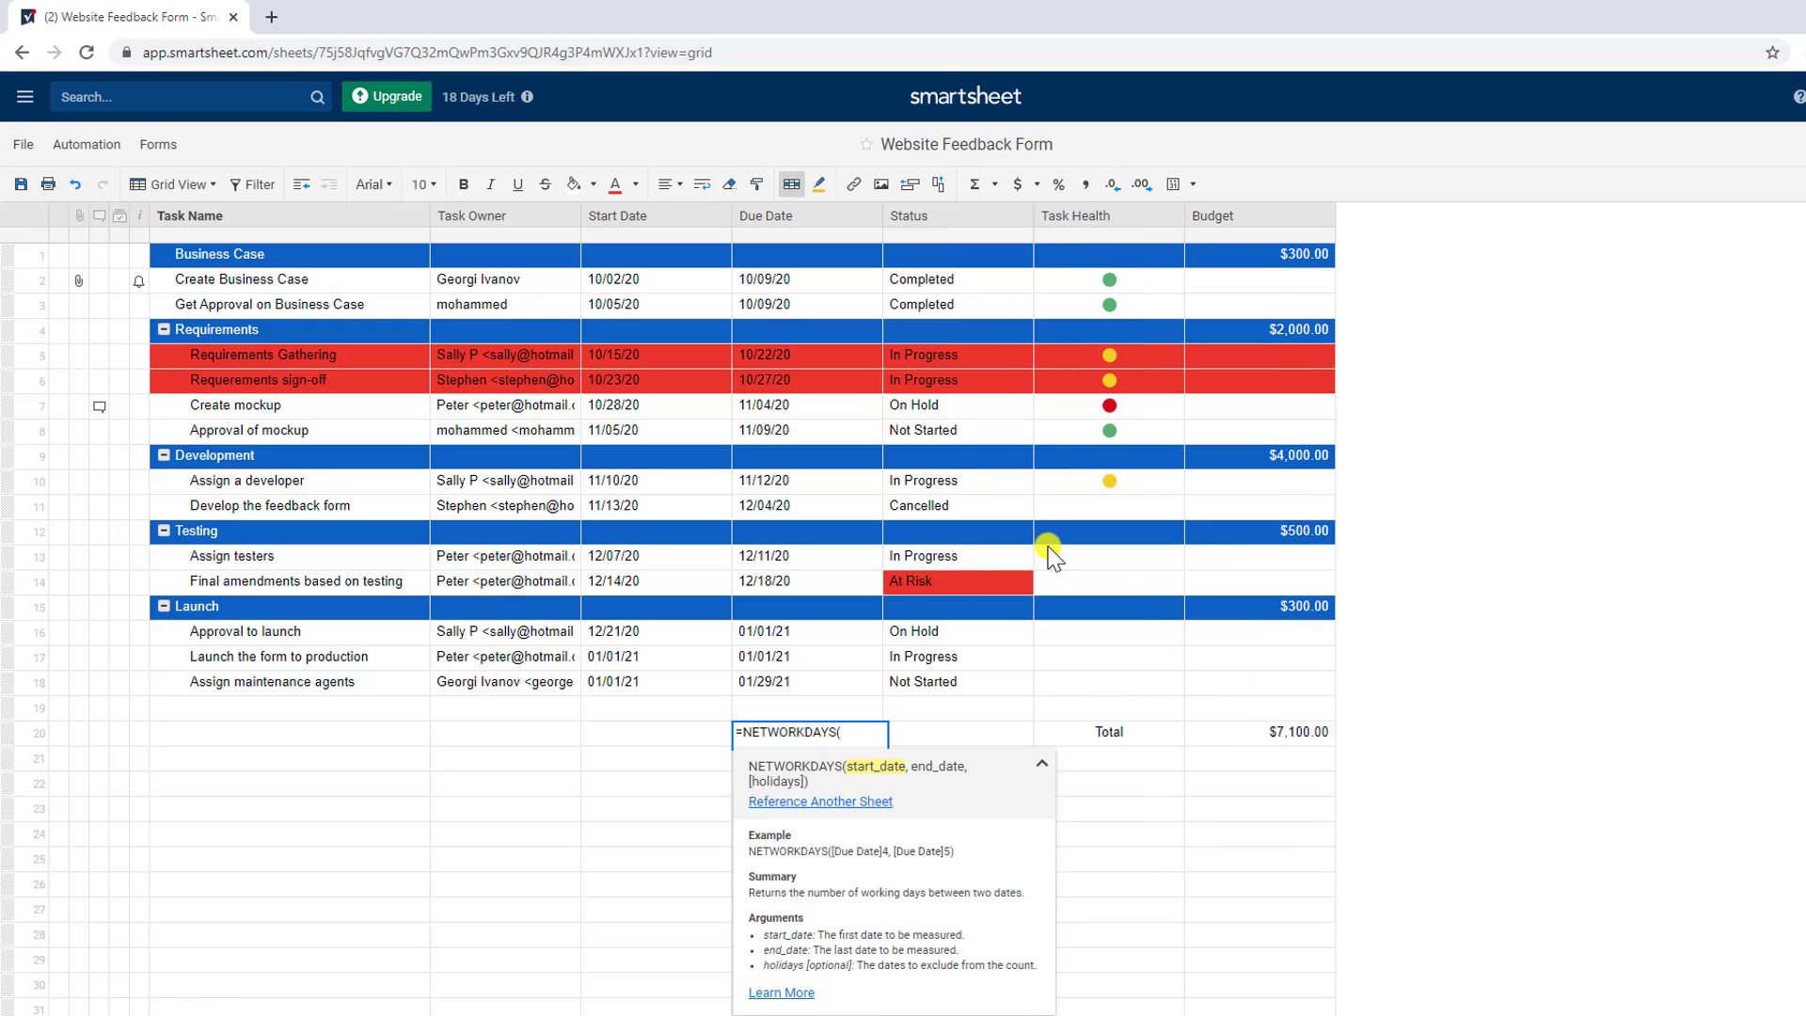
pyautogui.click(628, 280)
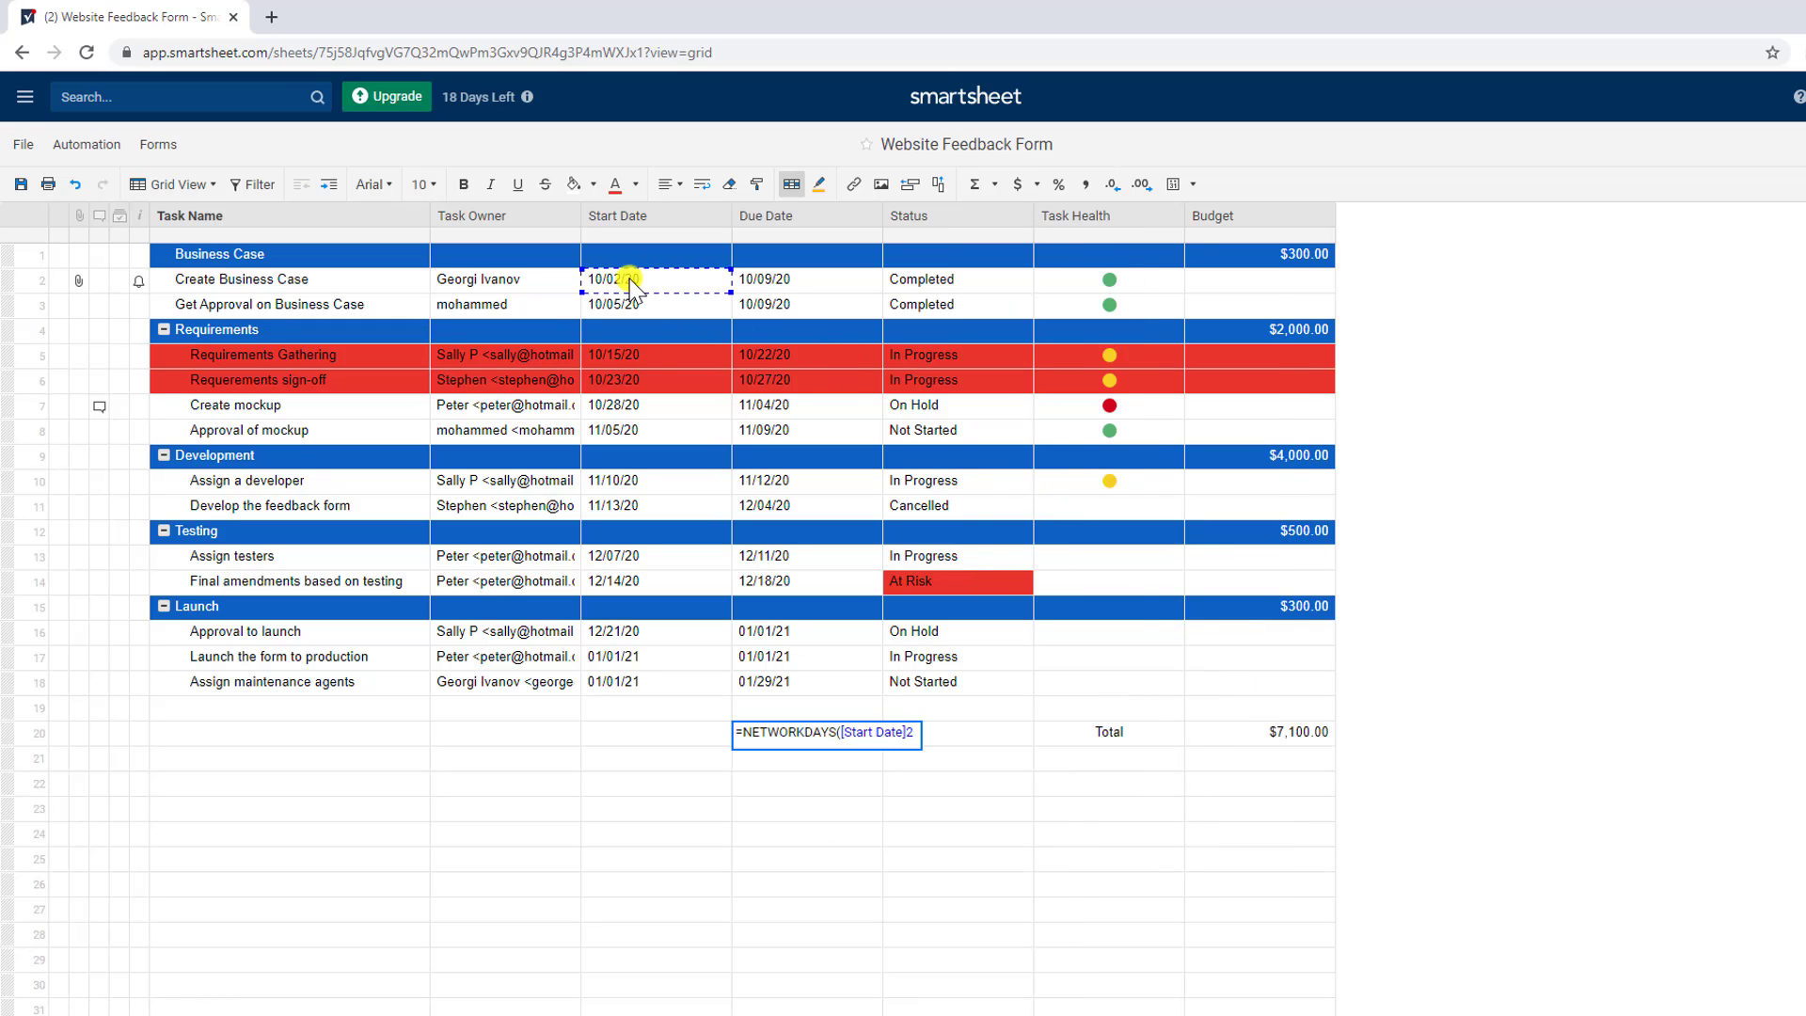
pyautogui.write(',')
pyautogui.click(792, 681)
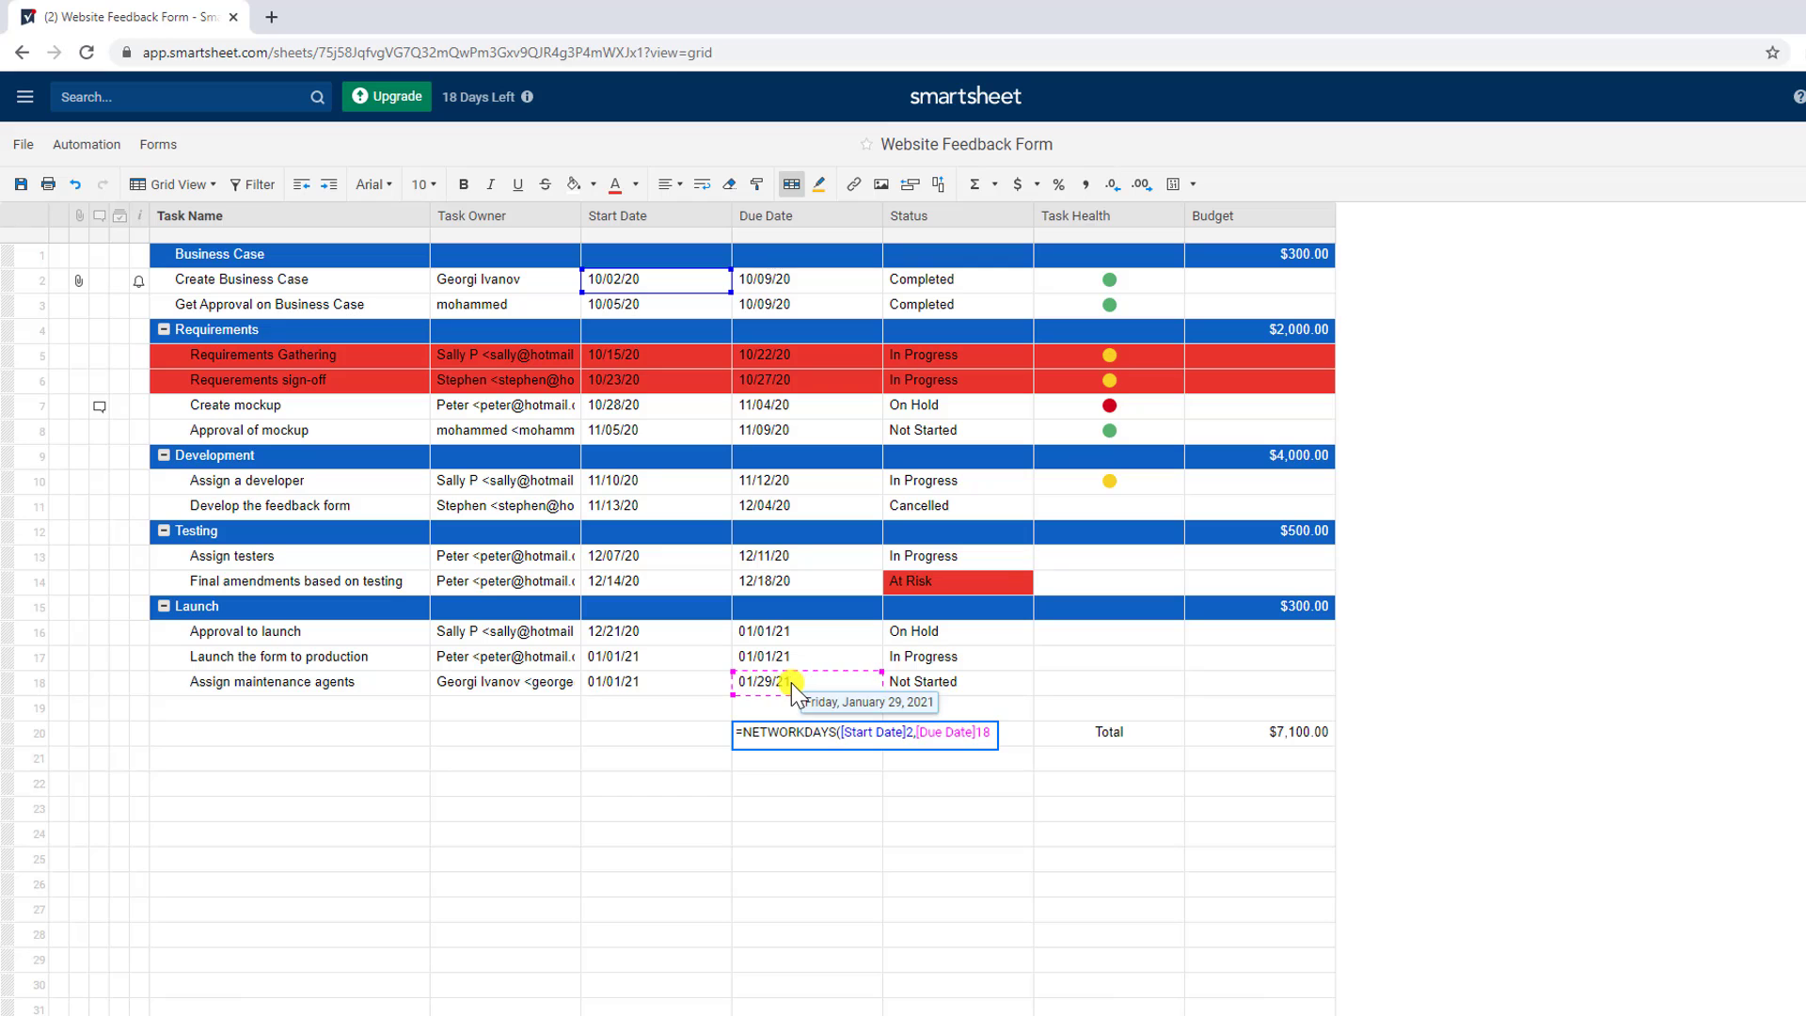
pyautogui.press('Return')
# Clear the NETWORKDAYS formula from the Due Date cell of row 20.
pyautogui.click(903, 781)
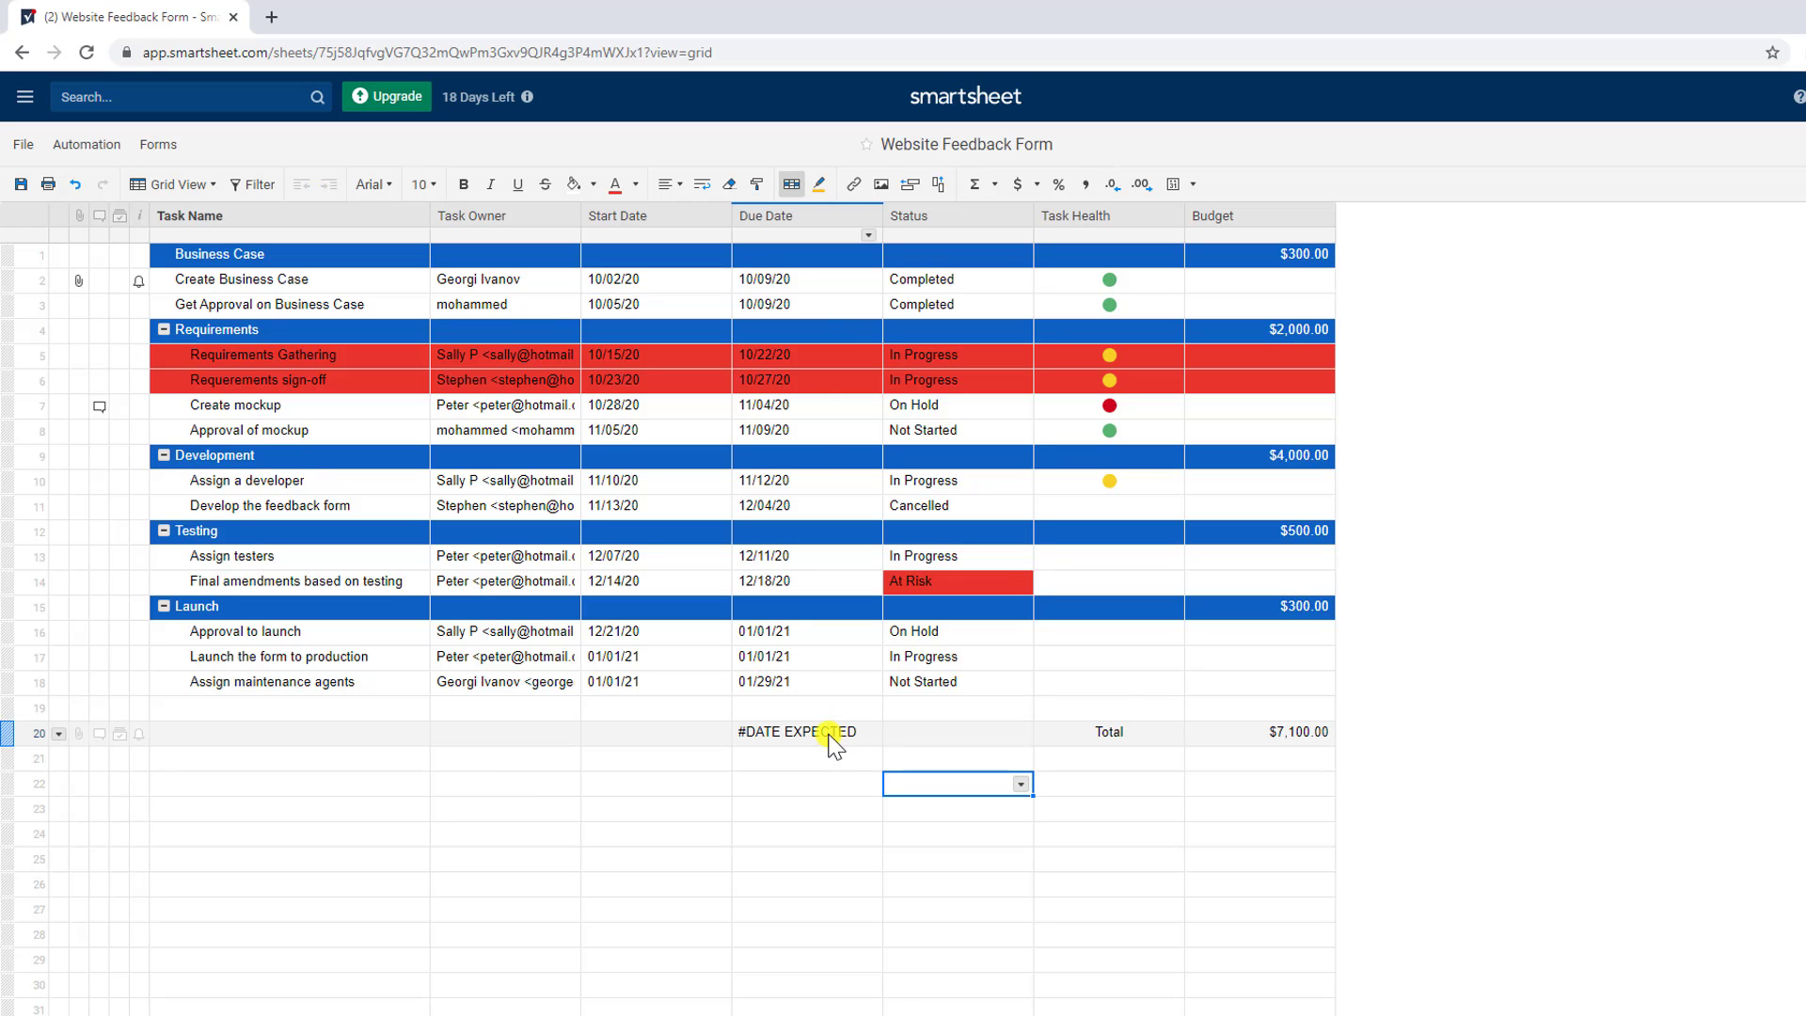
pyautogui.click(829, 734)
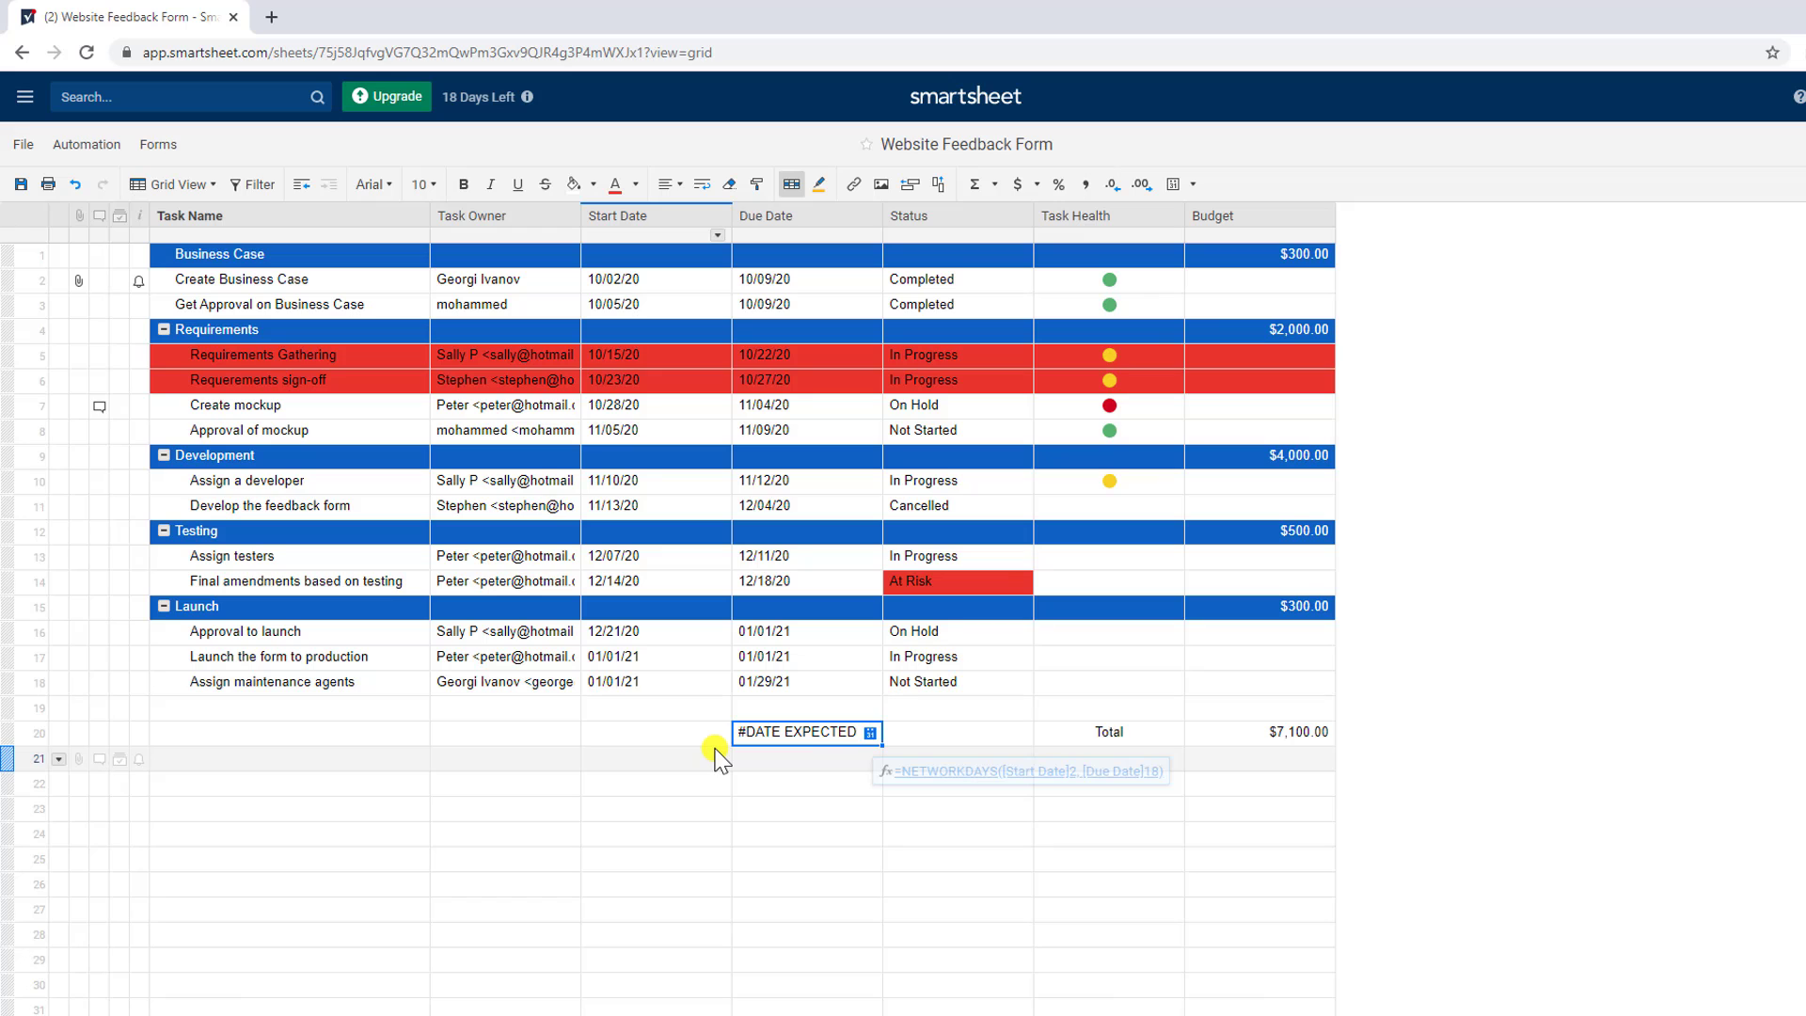
pyautogui.press('Delete')
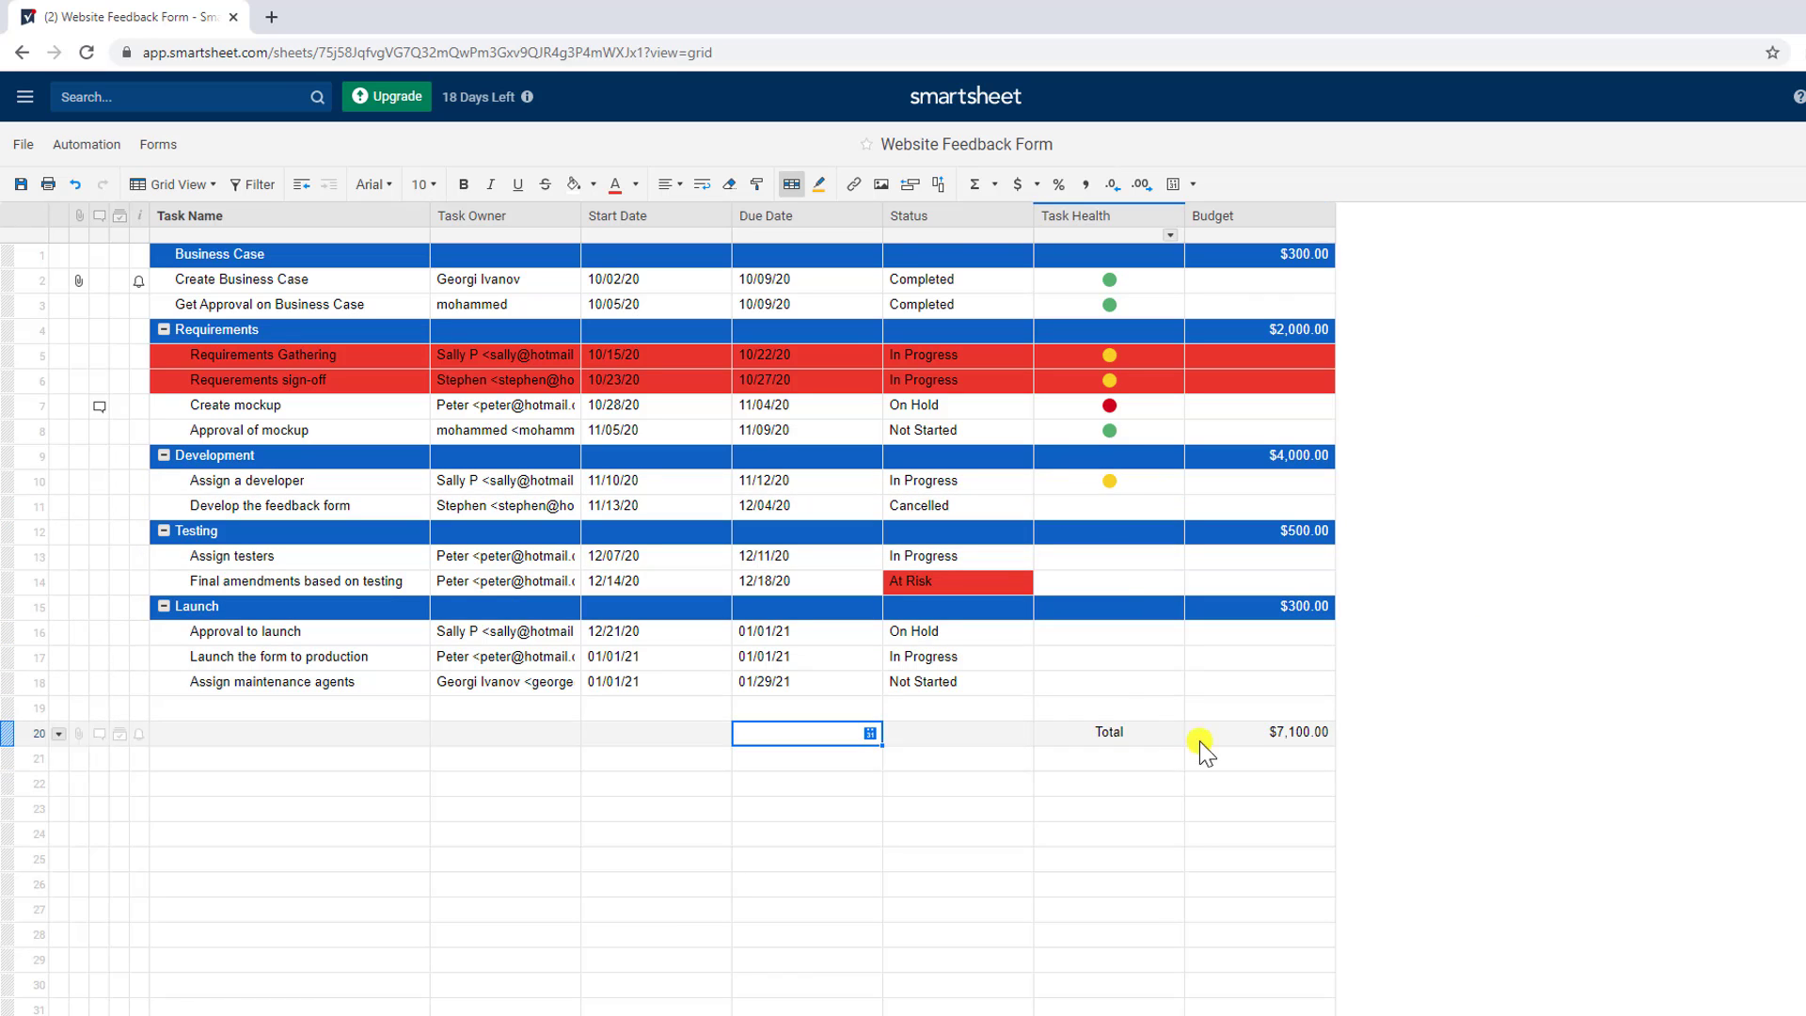
# Label the Task Health cell of row 21 "Project Length (working days)" and widen the Task Health column to fit the text.
pyautogui.click(1119, 760)
pyautogui.write('N')
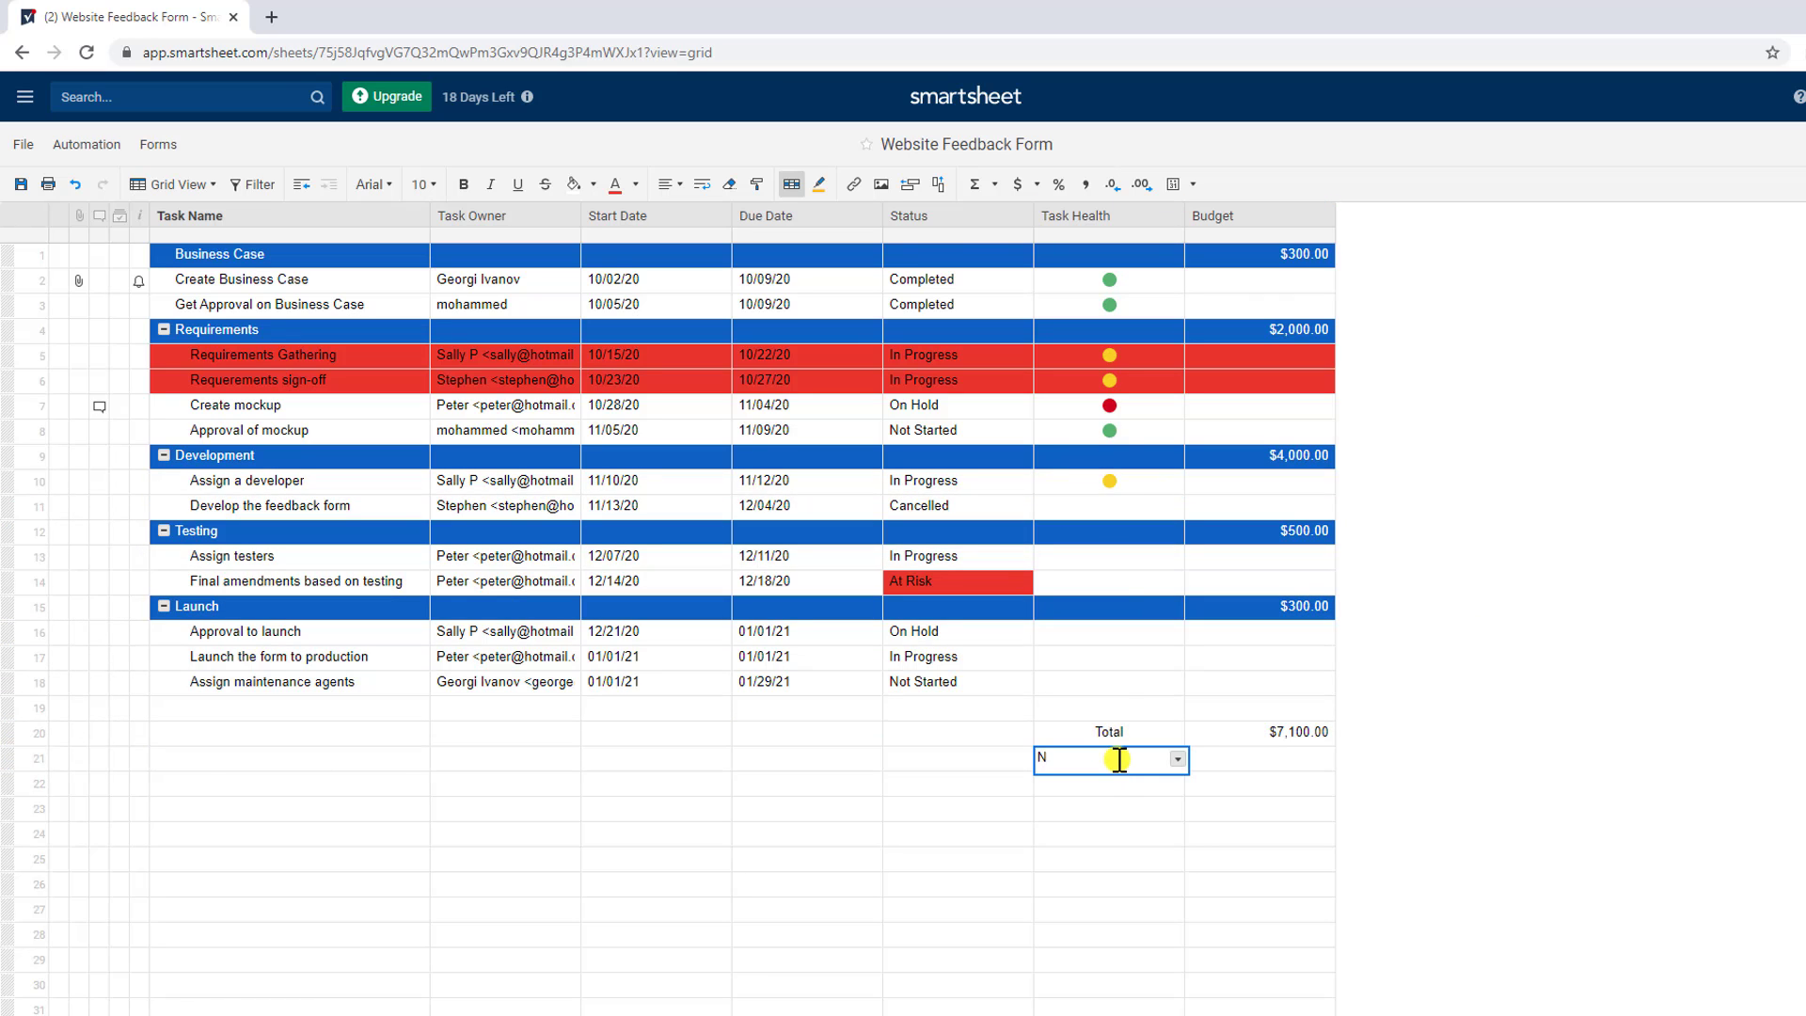
pyautogui.press('BackSpace')
pyautogui.write('Project Length (working days')
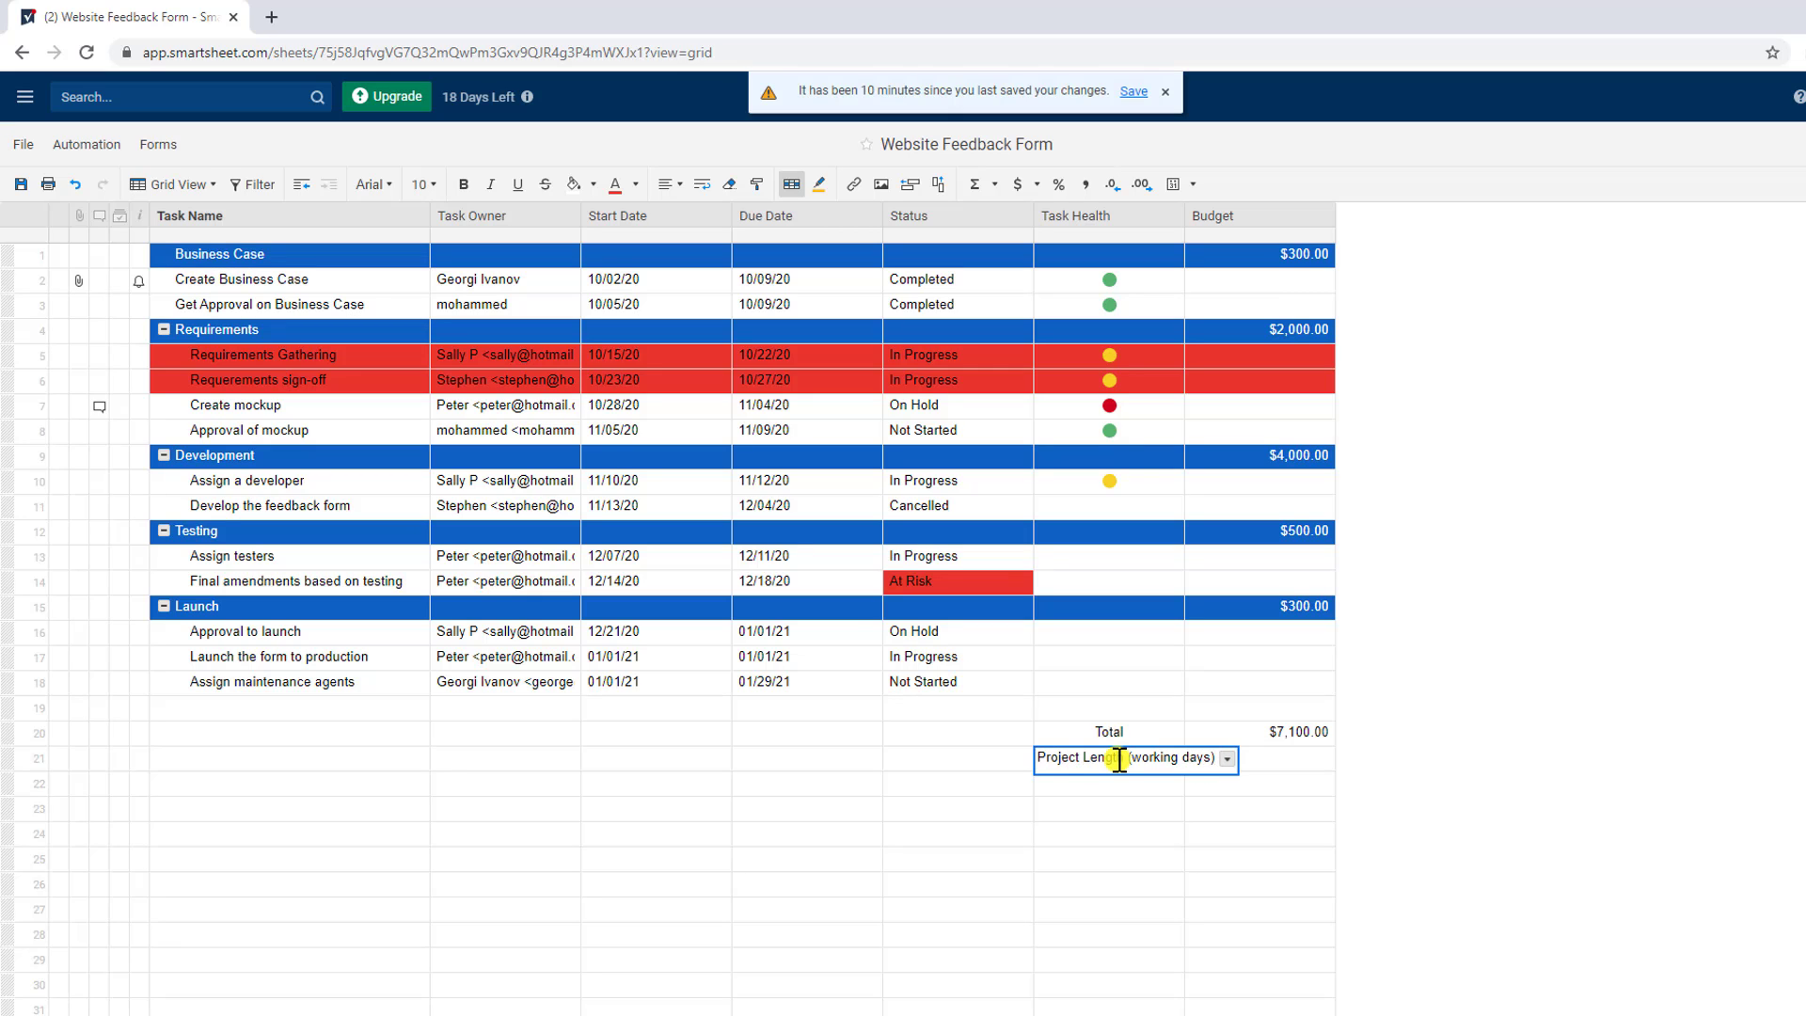
pyautogui.press('Return')
pyautogui.moveTo(1184, 215); pyautogui.dragTo(1239, 211)
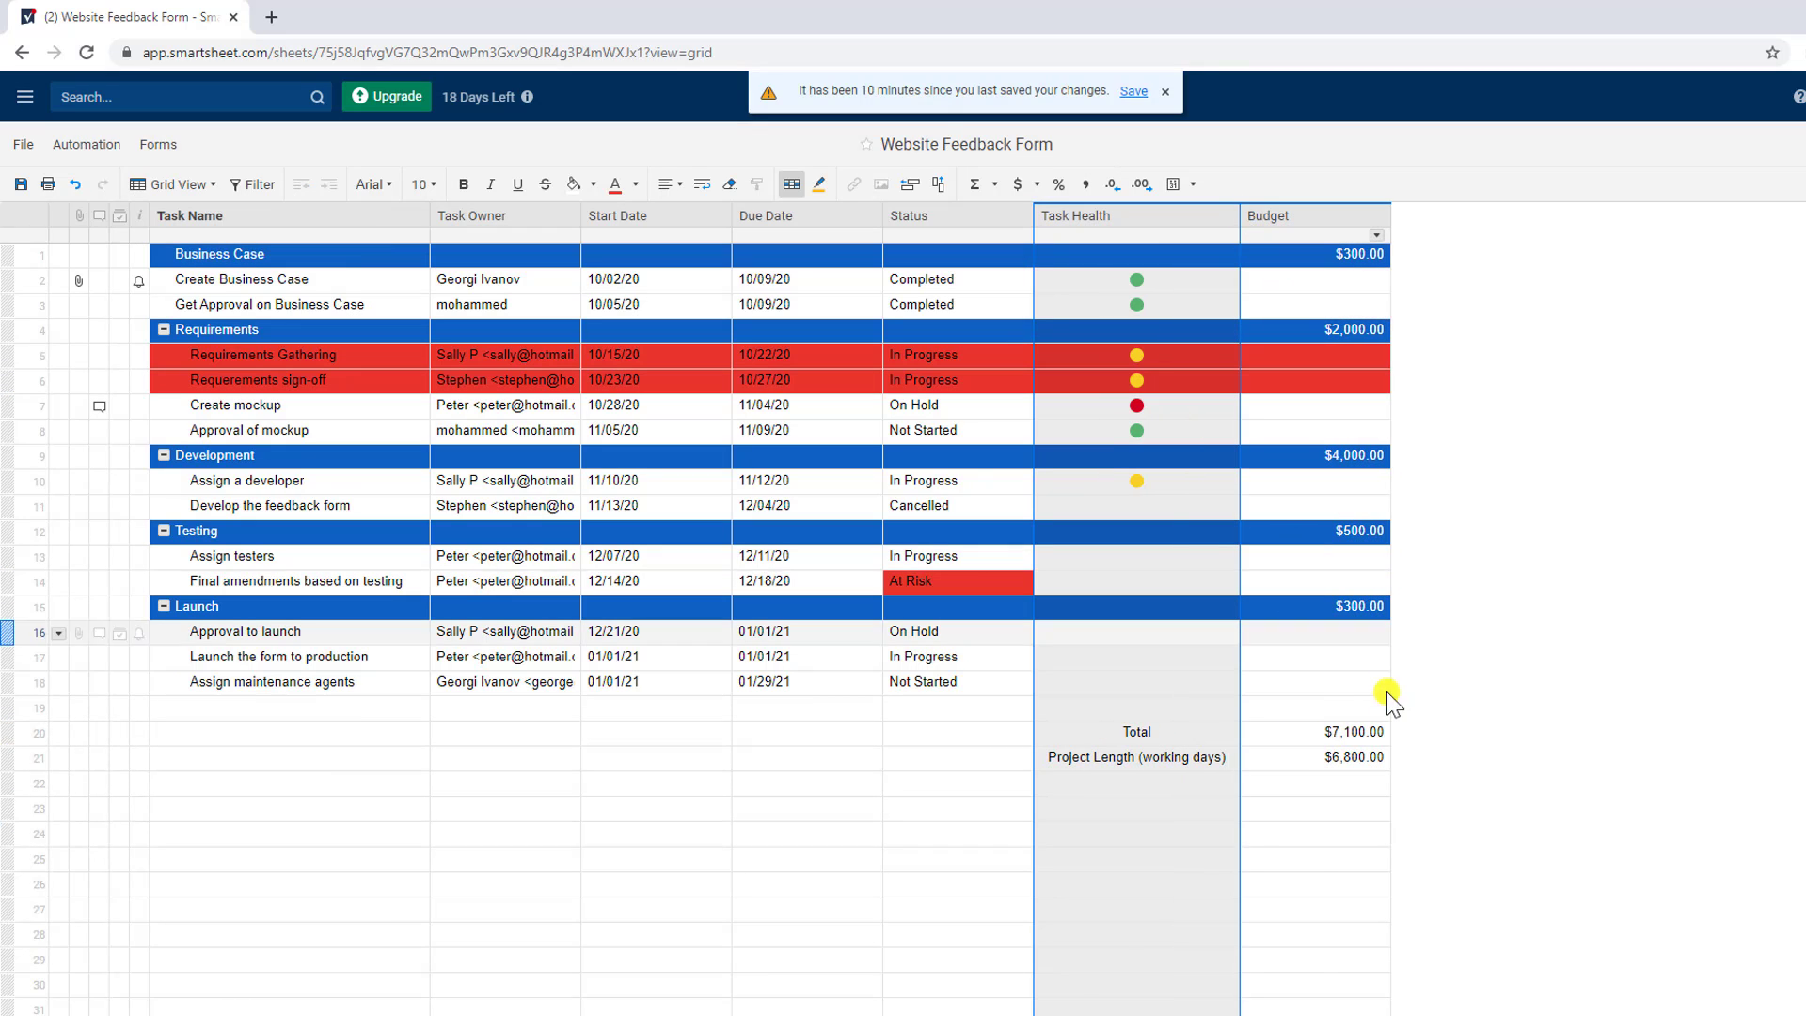
# Clear the automatically filled amount from the Budget cell of row 21.
pyautogui.click(1352, 760)
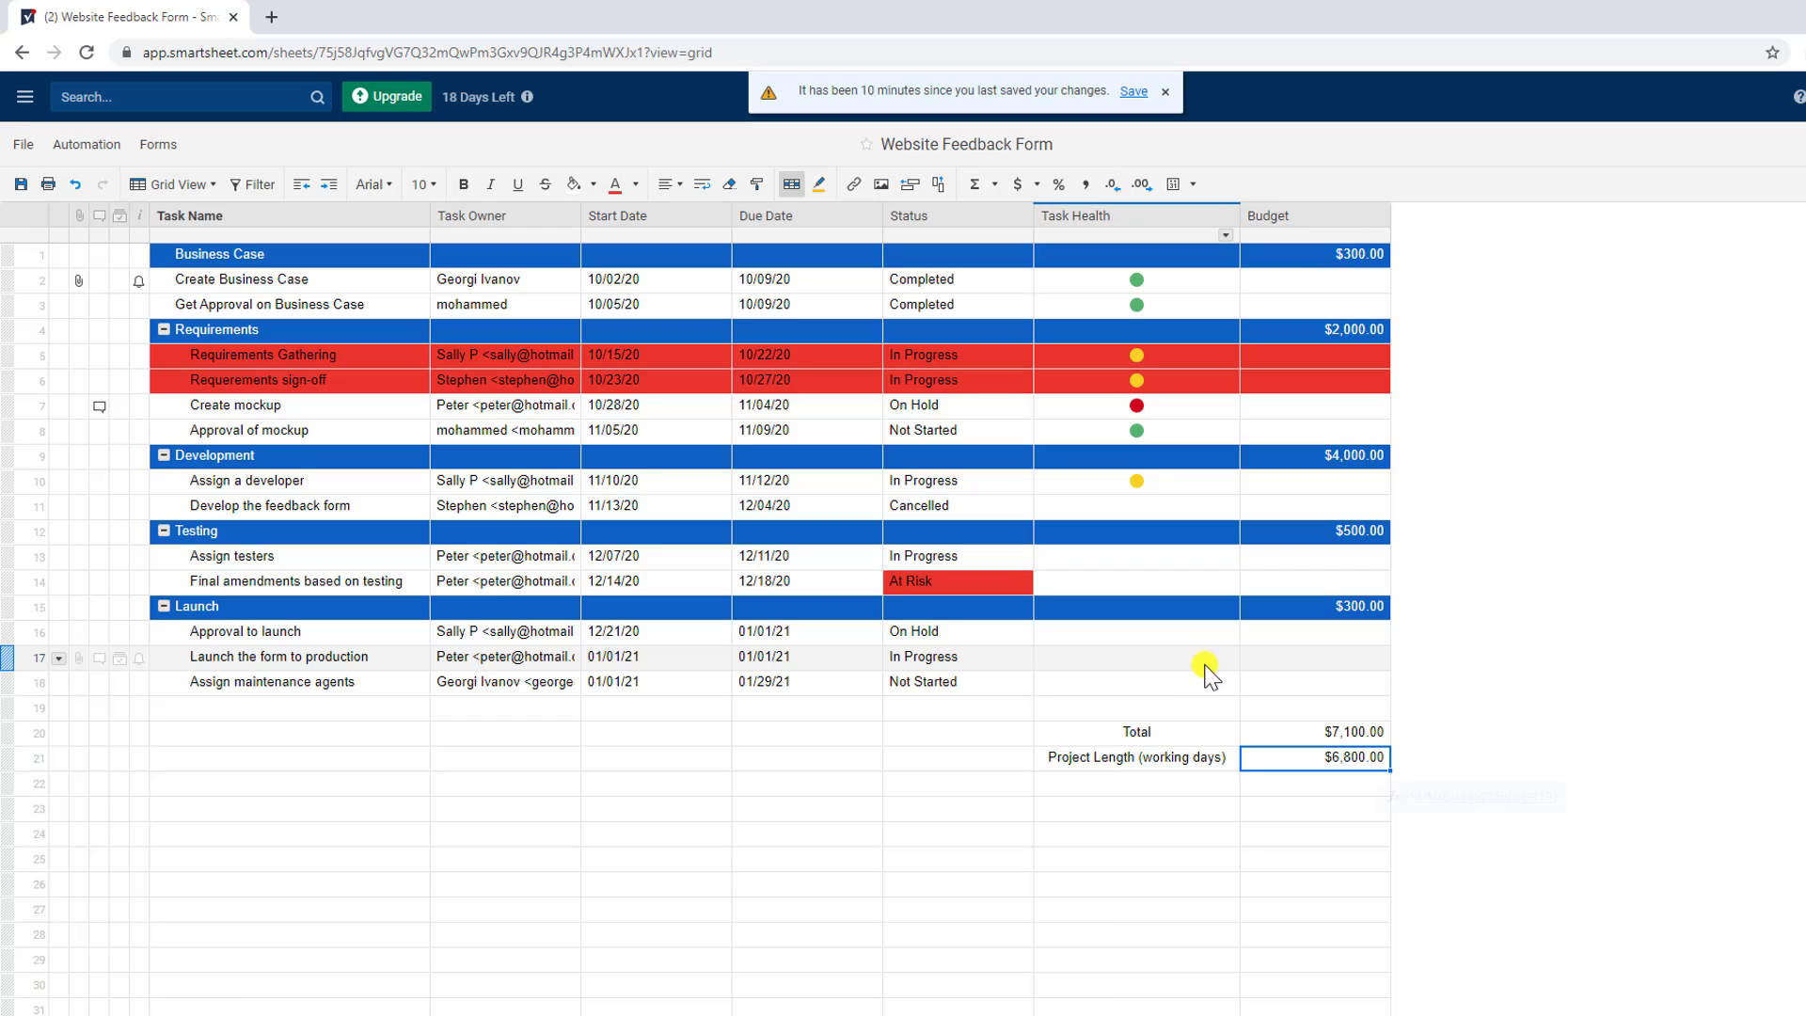
pyautogui.press('Delete')
pyautogui.click(1301, 840)
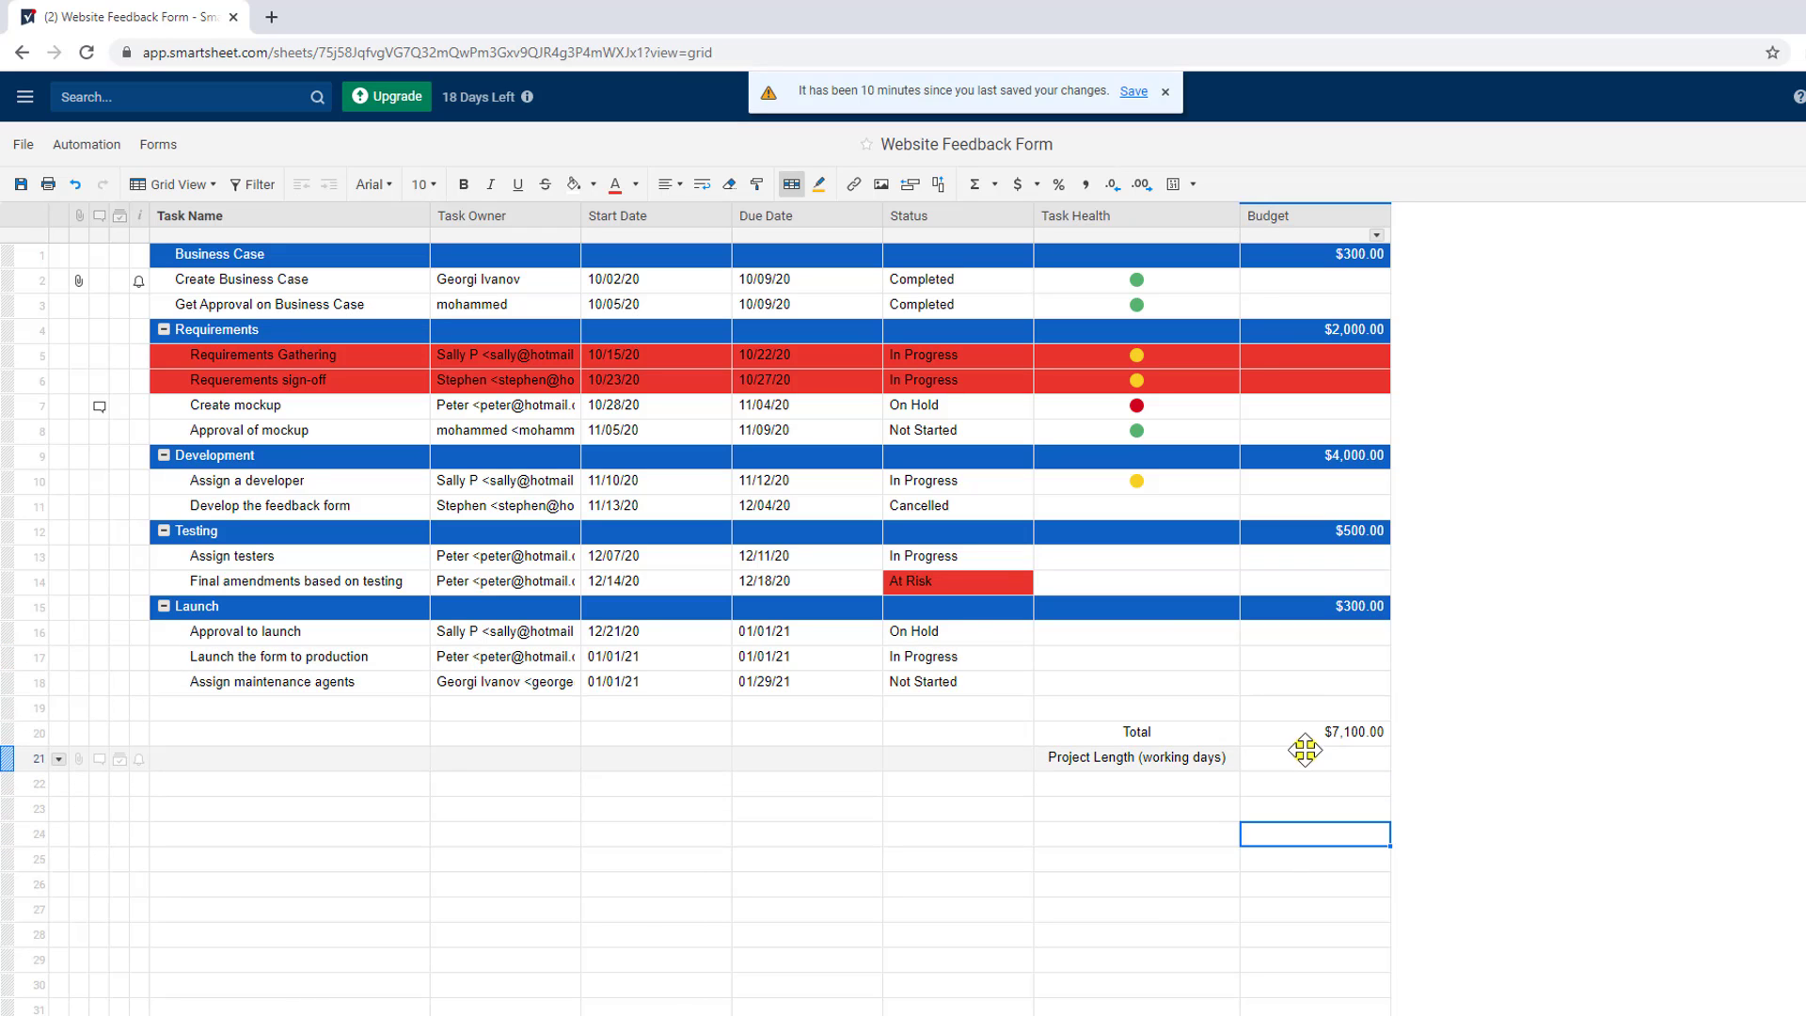
# Calculate the project's working days in the Budget cell of row 21 with =NETWORKDAYS([Start Date]2,[Due Date]18).
pyautogui.click(1332, 760)
pyautogui.write('=')
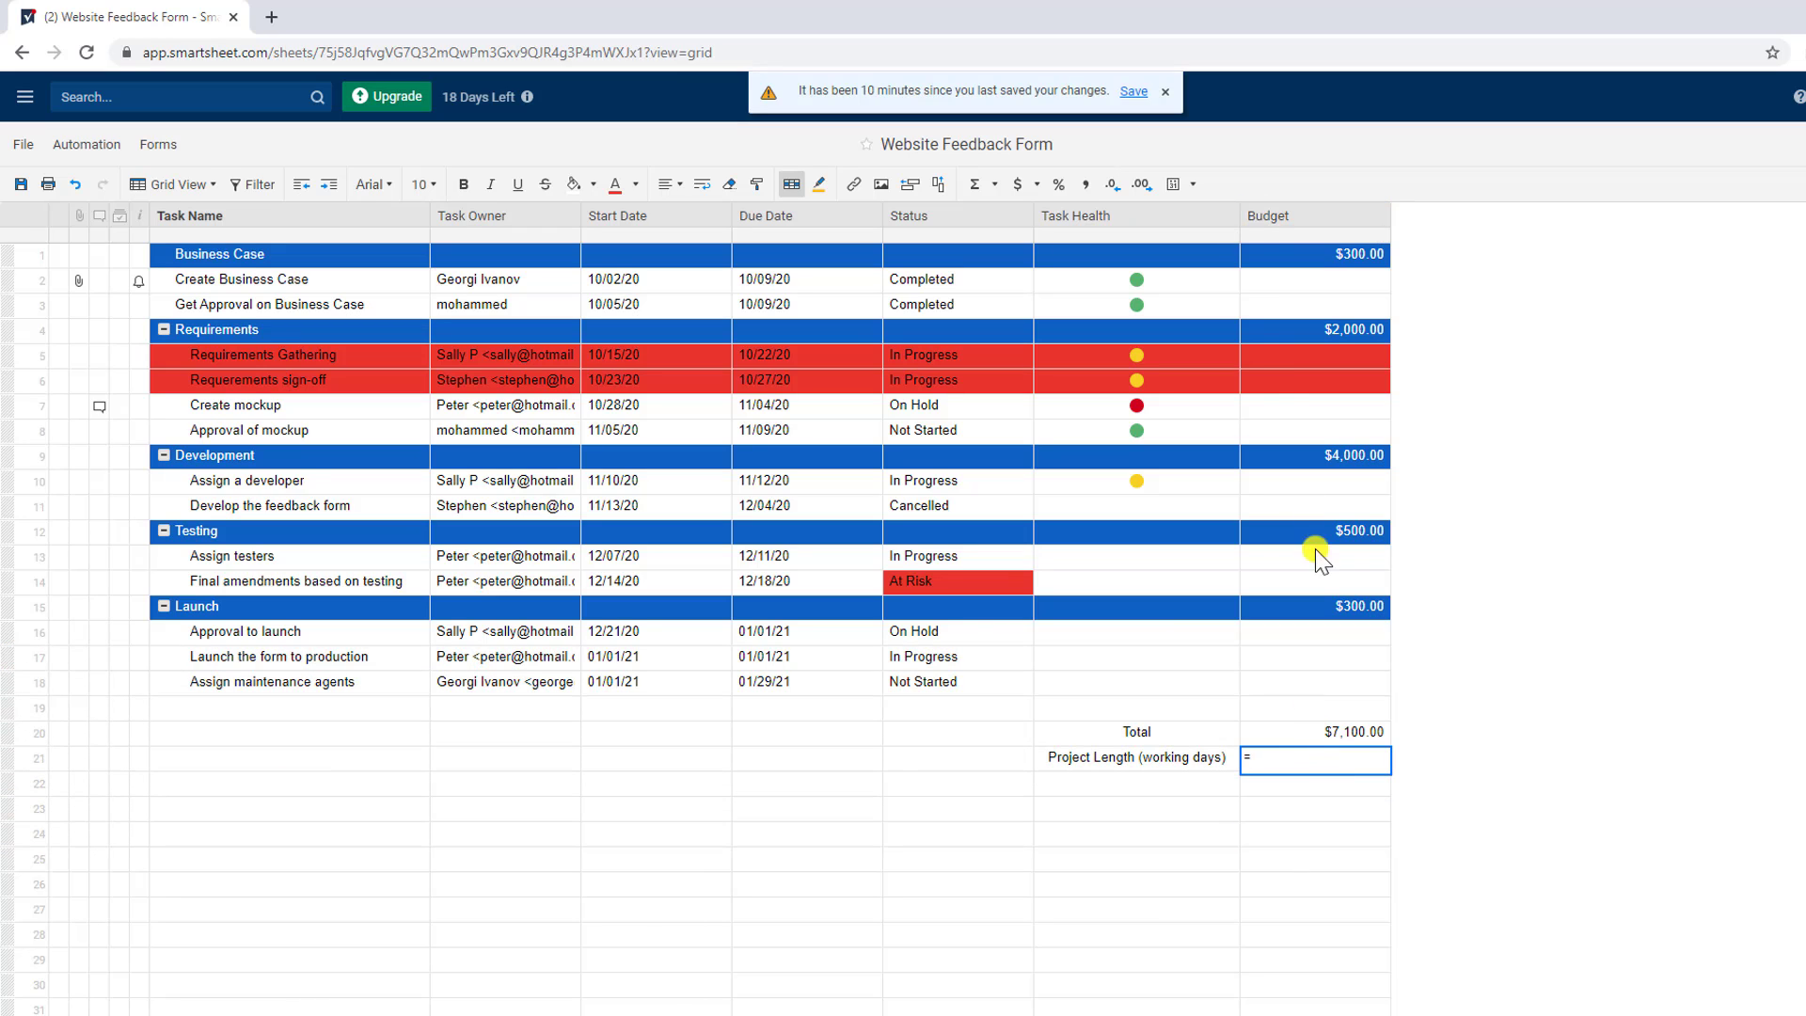
pyautogui.click(995, 184)
pyautogui.moveTo(1082, 533)
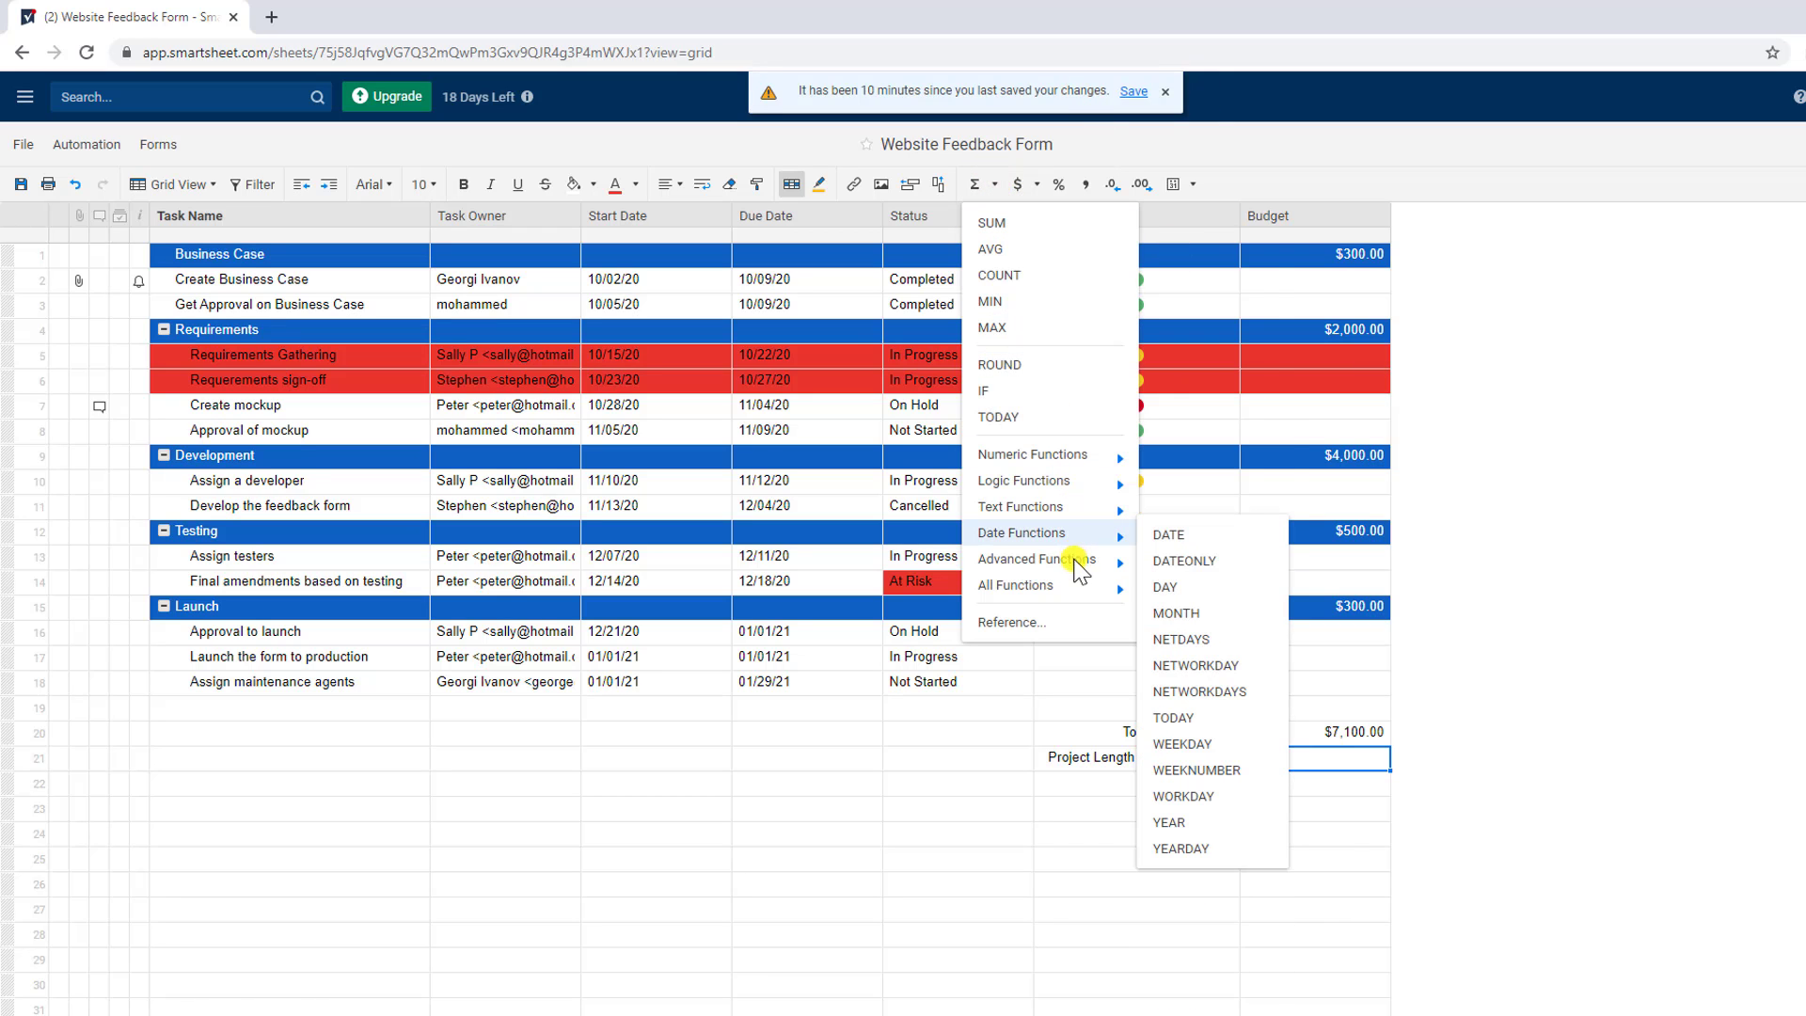
pyautogui.click(1226, 692)
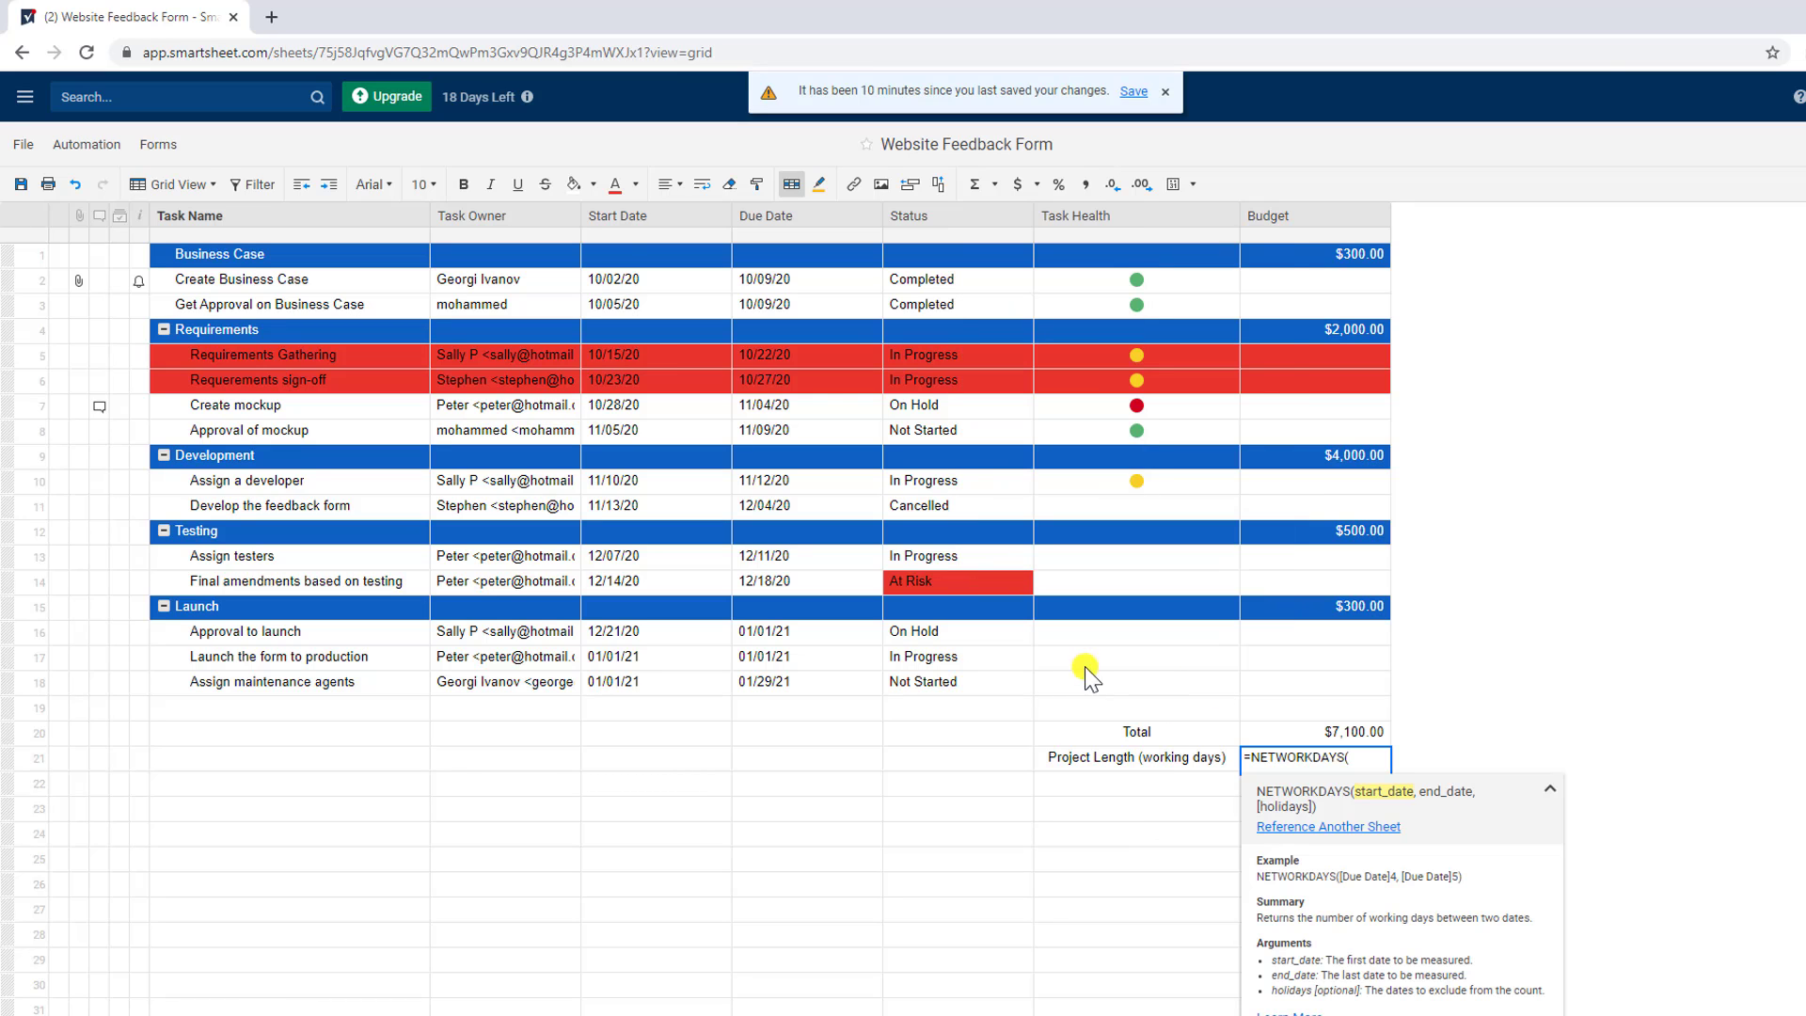
pyautogui.click(629, 279)
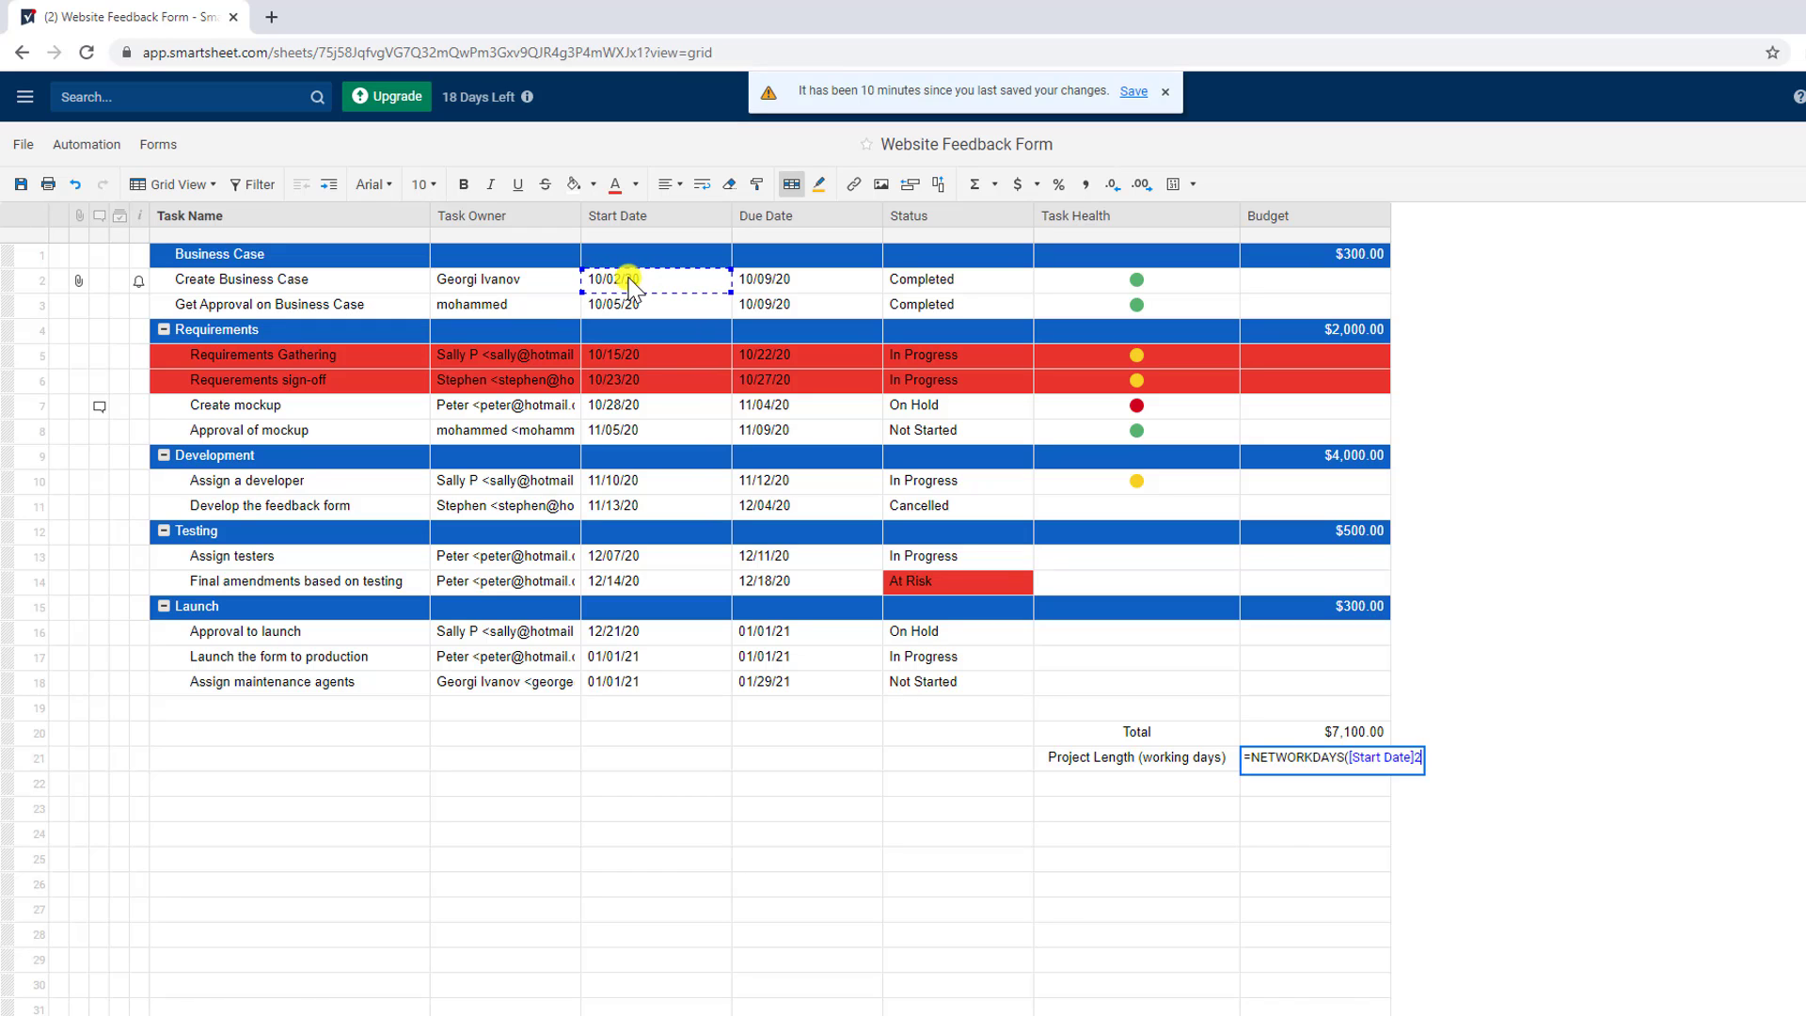
pyautogui.write(',')
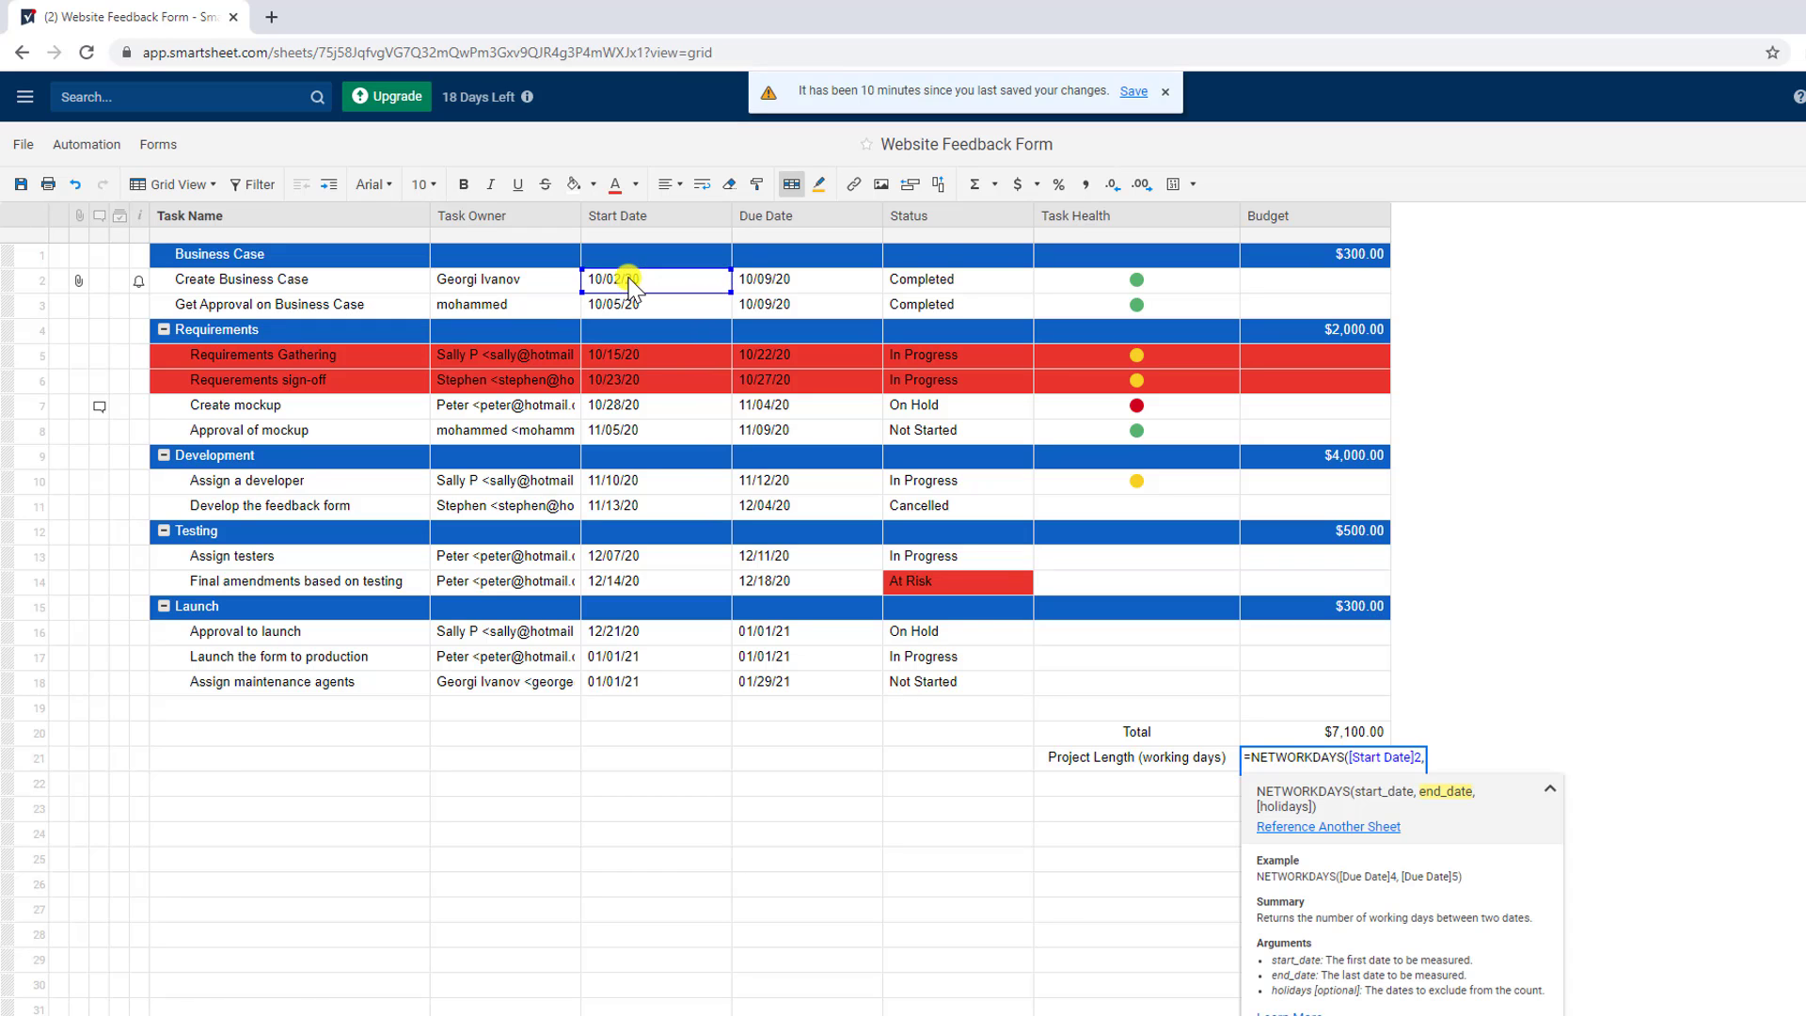
pyautogui.click(821, 682)
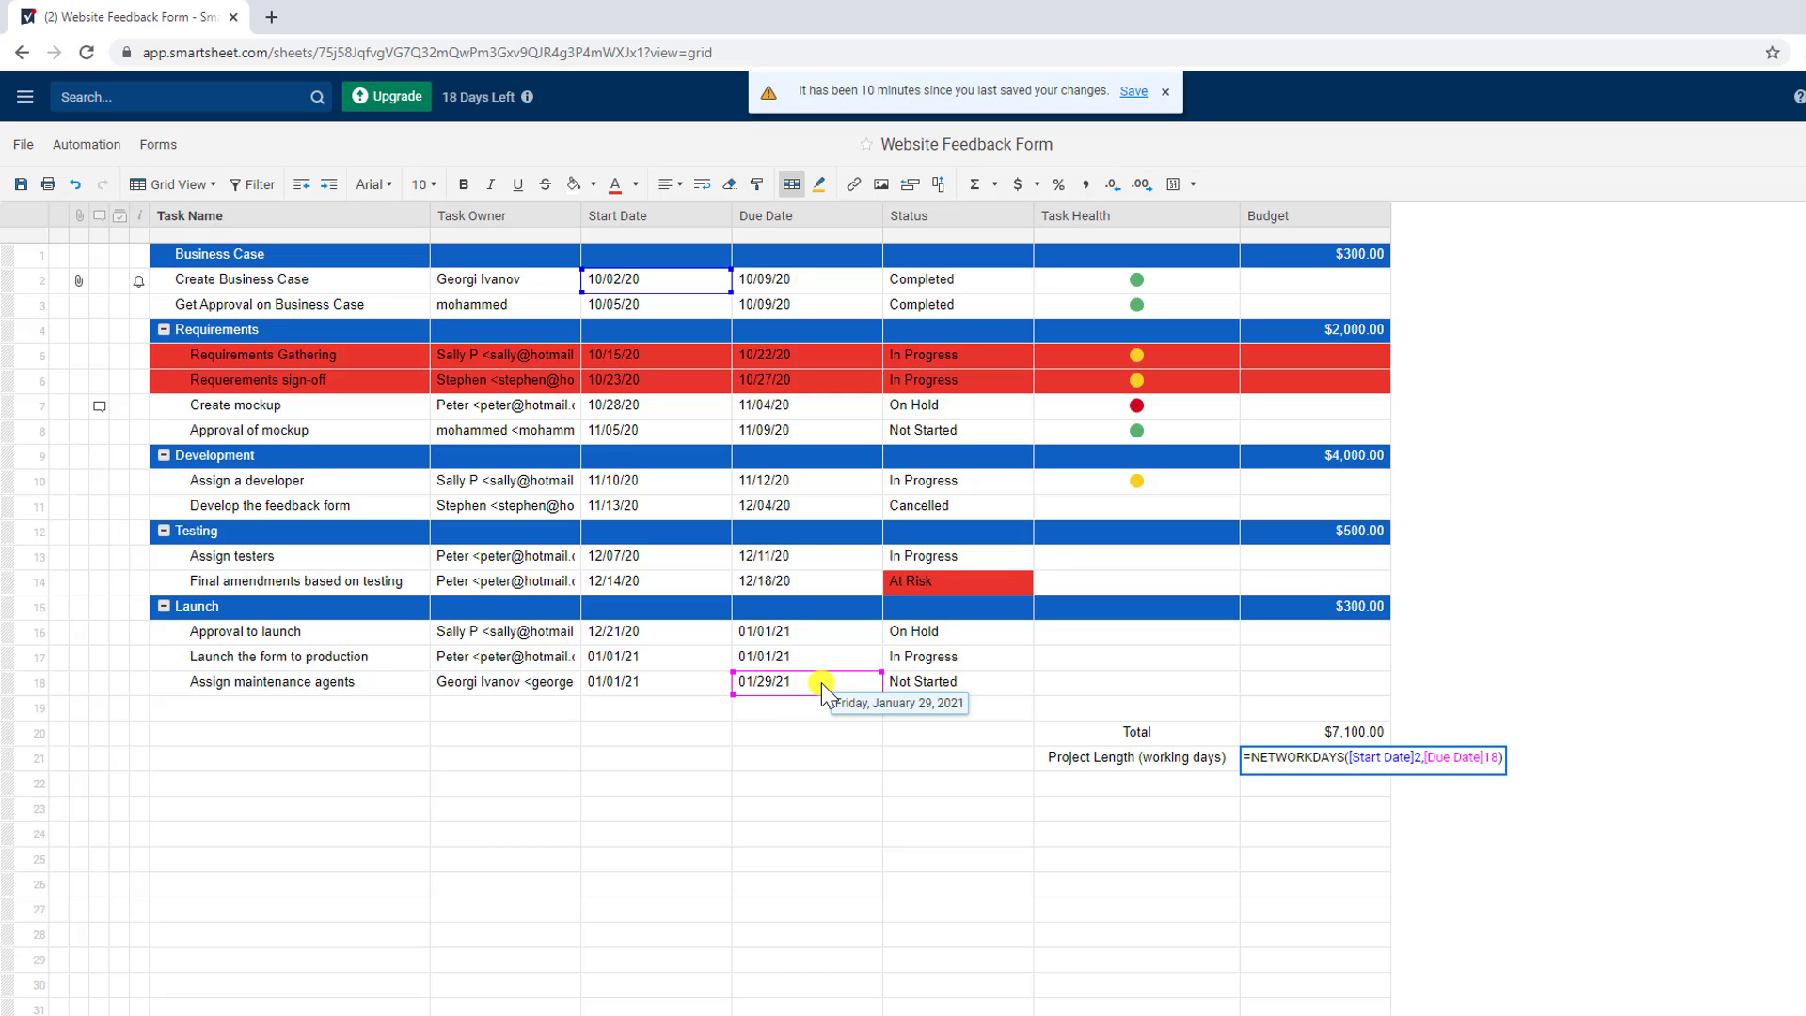
pyautogui.press('Return')
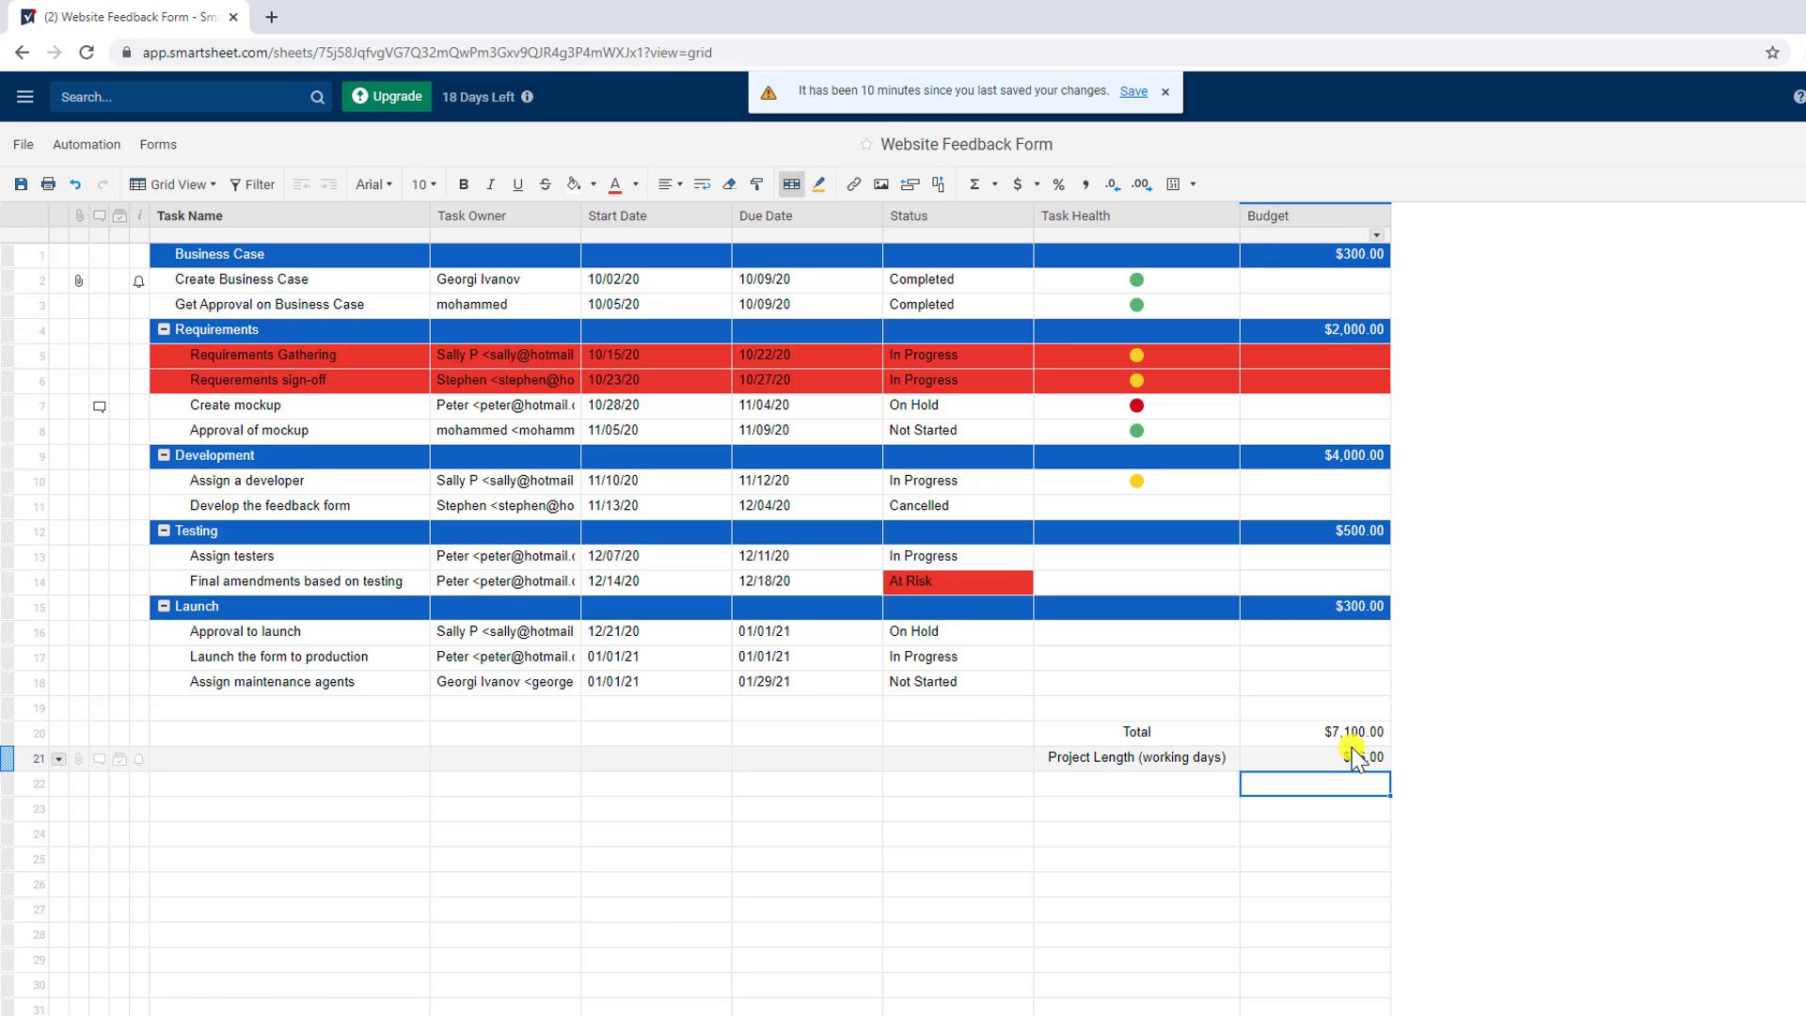
# Change the working-days result in the Budget cell of row 21 to No Currency format.
pyautogui.click(1360, 763)
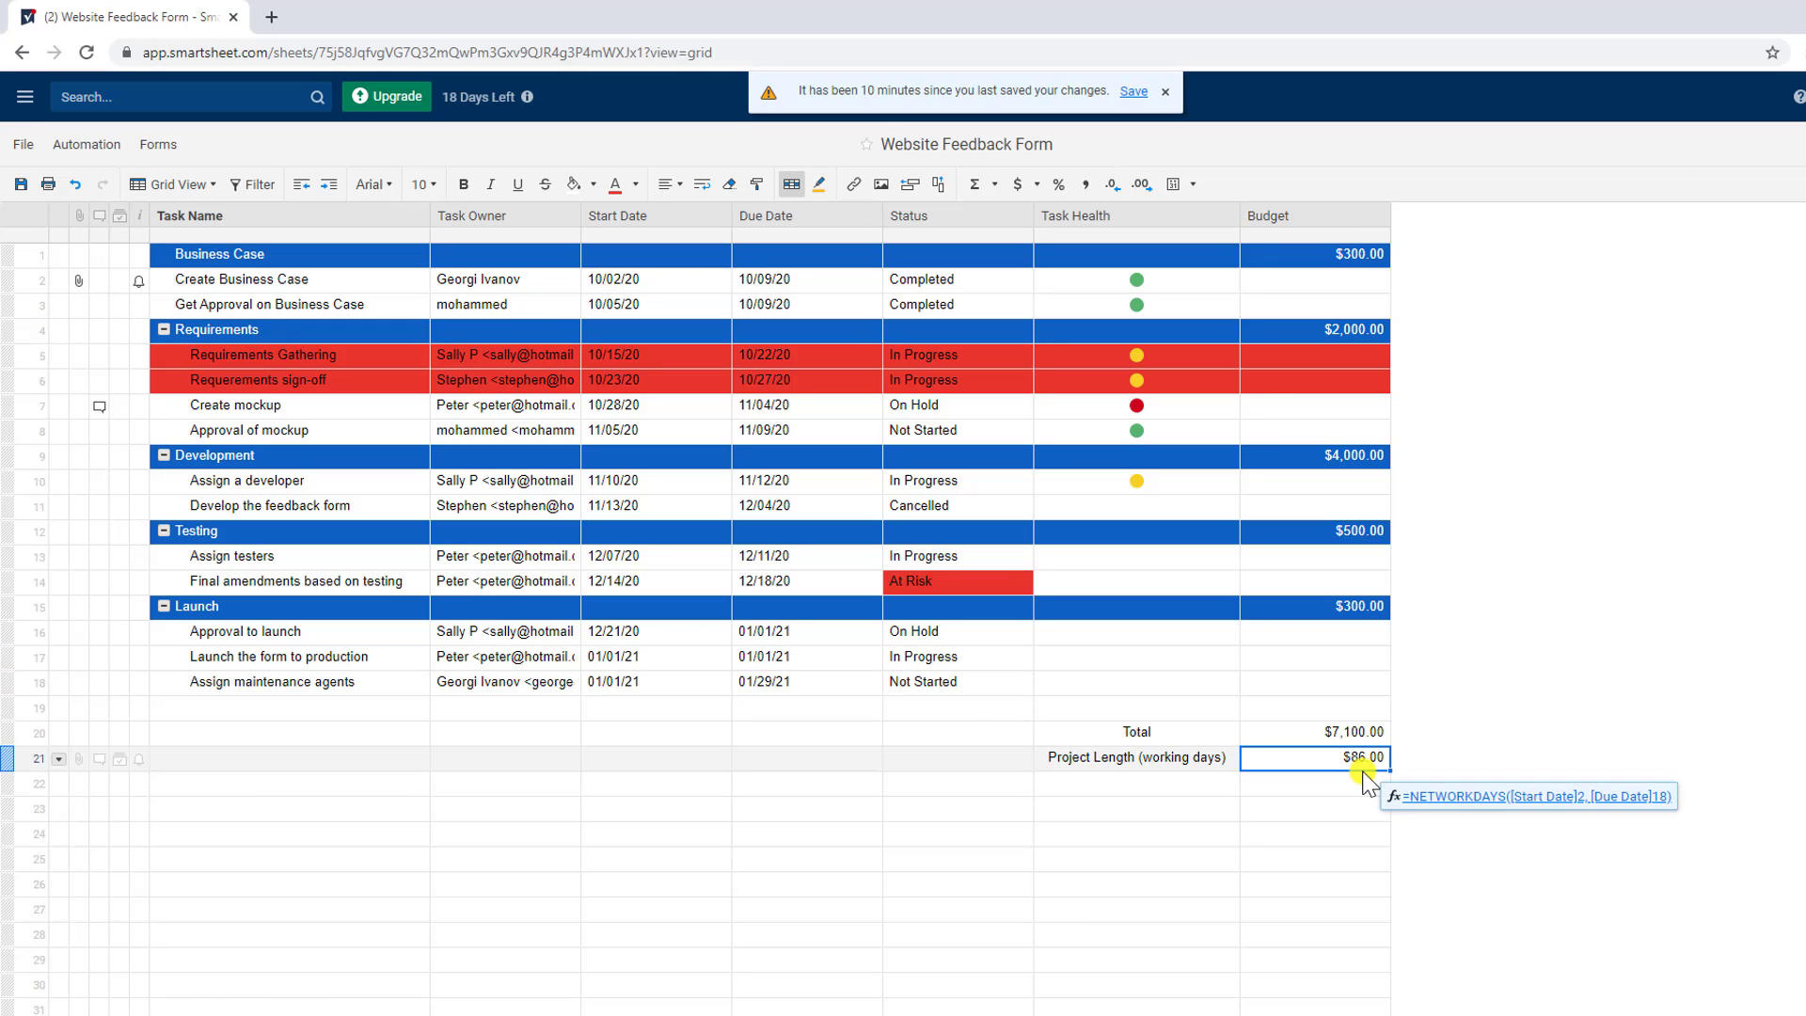
pyautogui.click(1037, 186)
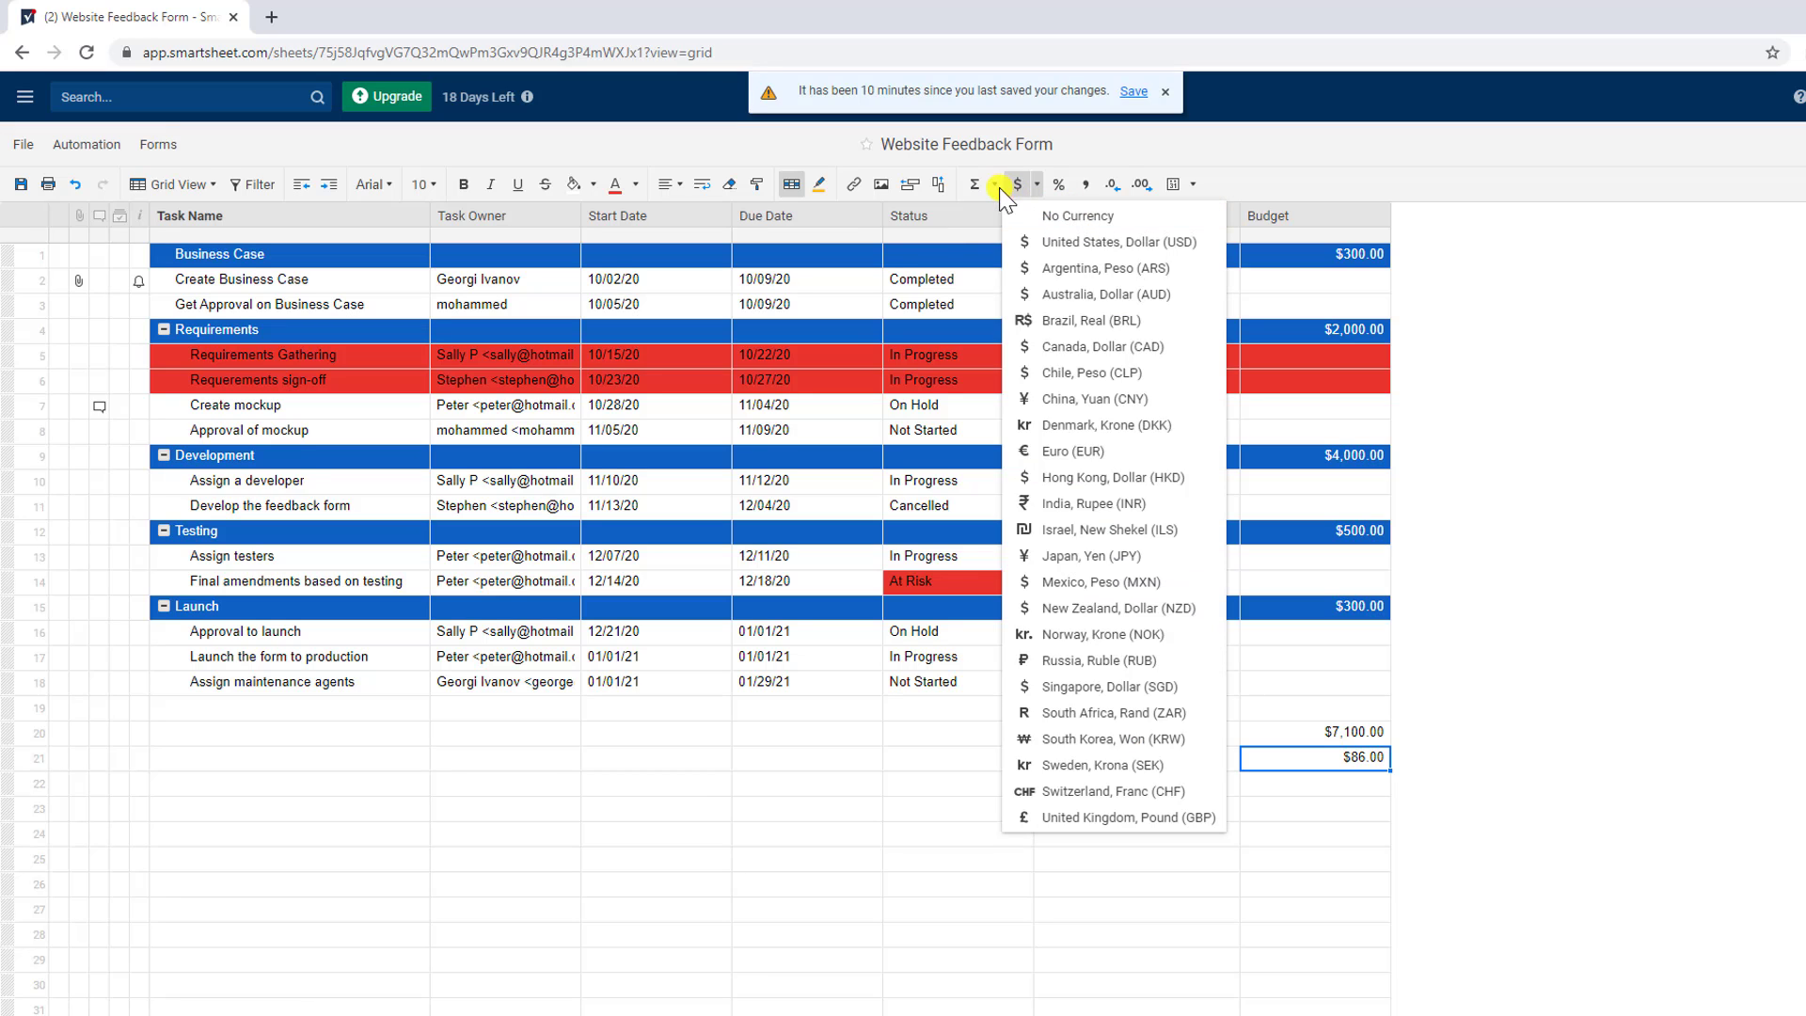
pyautogui.click(1052, 214)
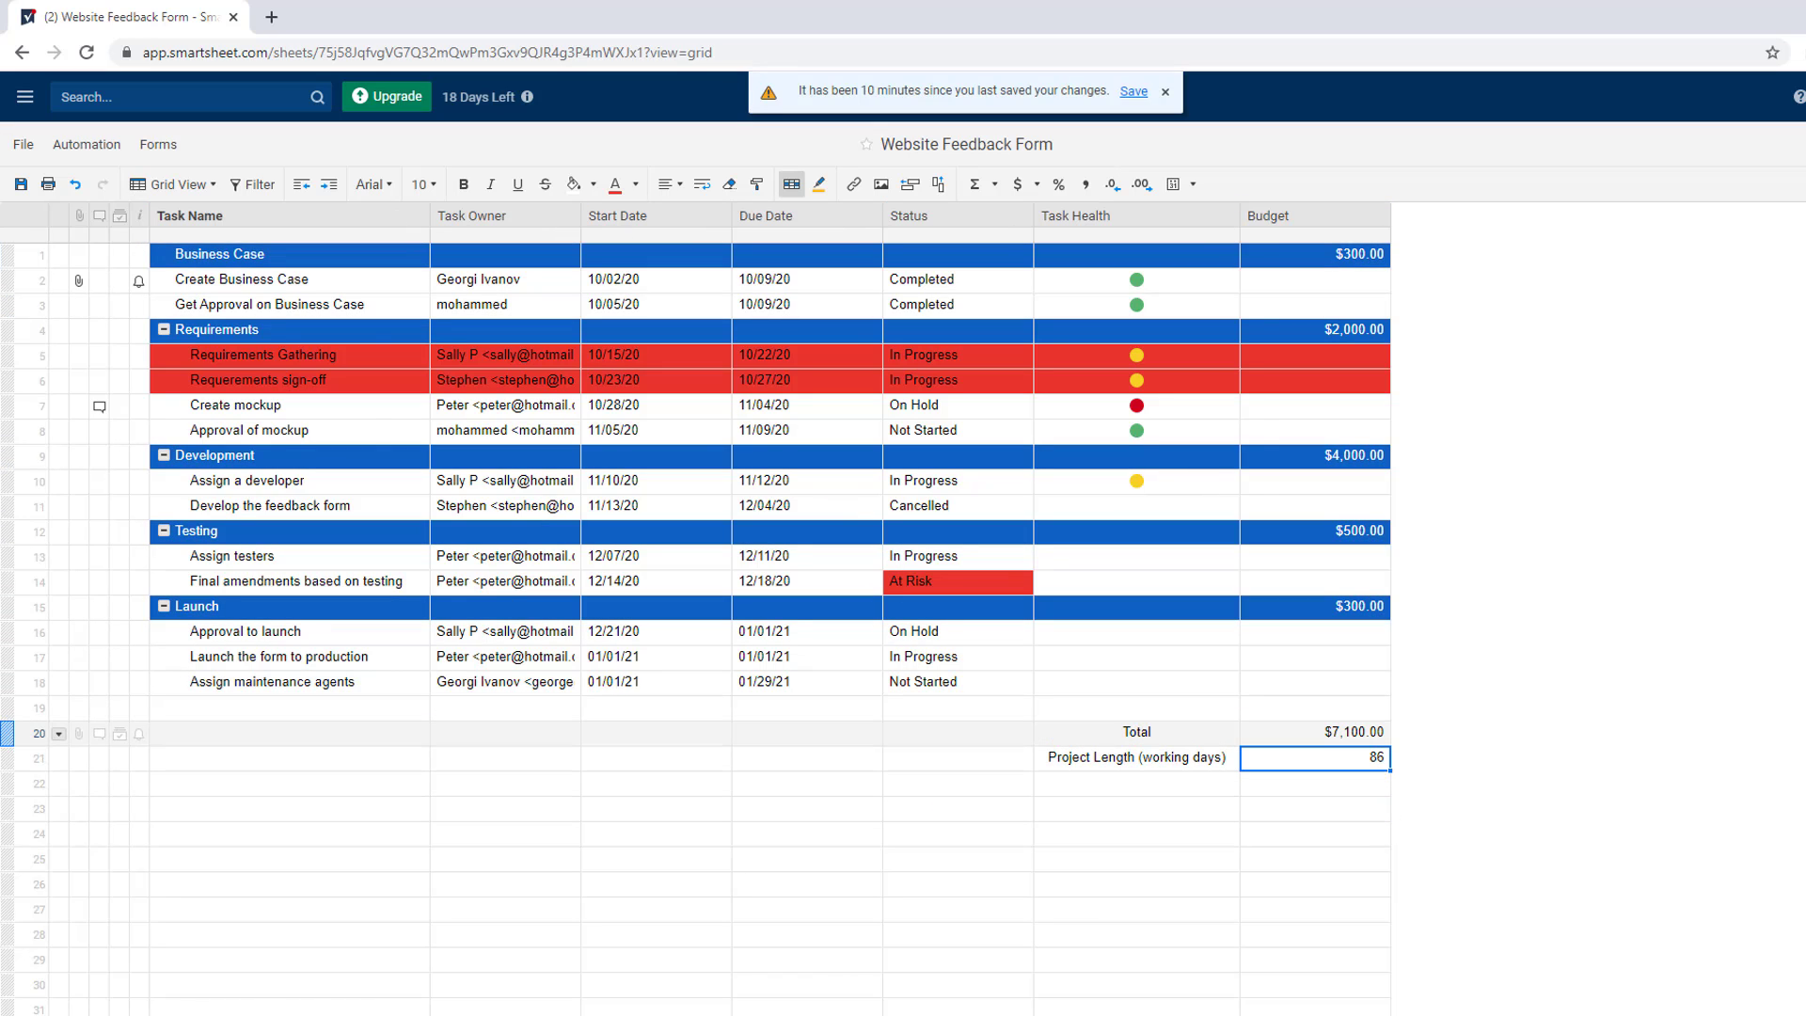
# Label the Task Health cell of row 22 "Number of taks".
pyautogui.click(1123, 788)
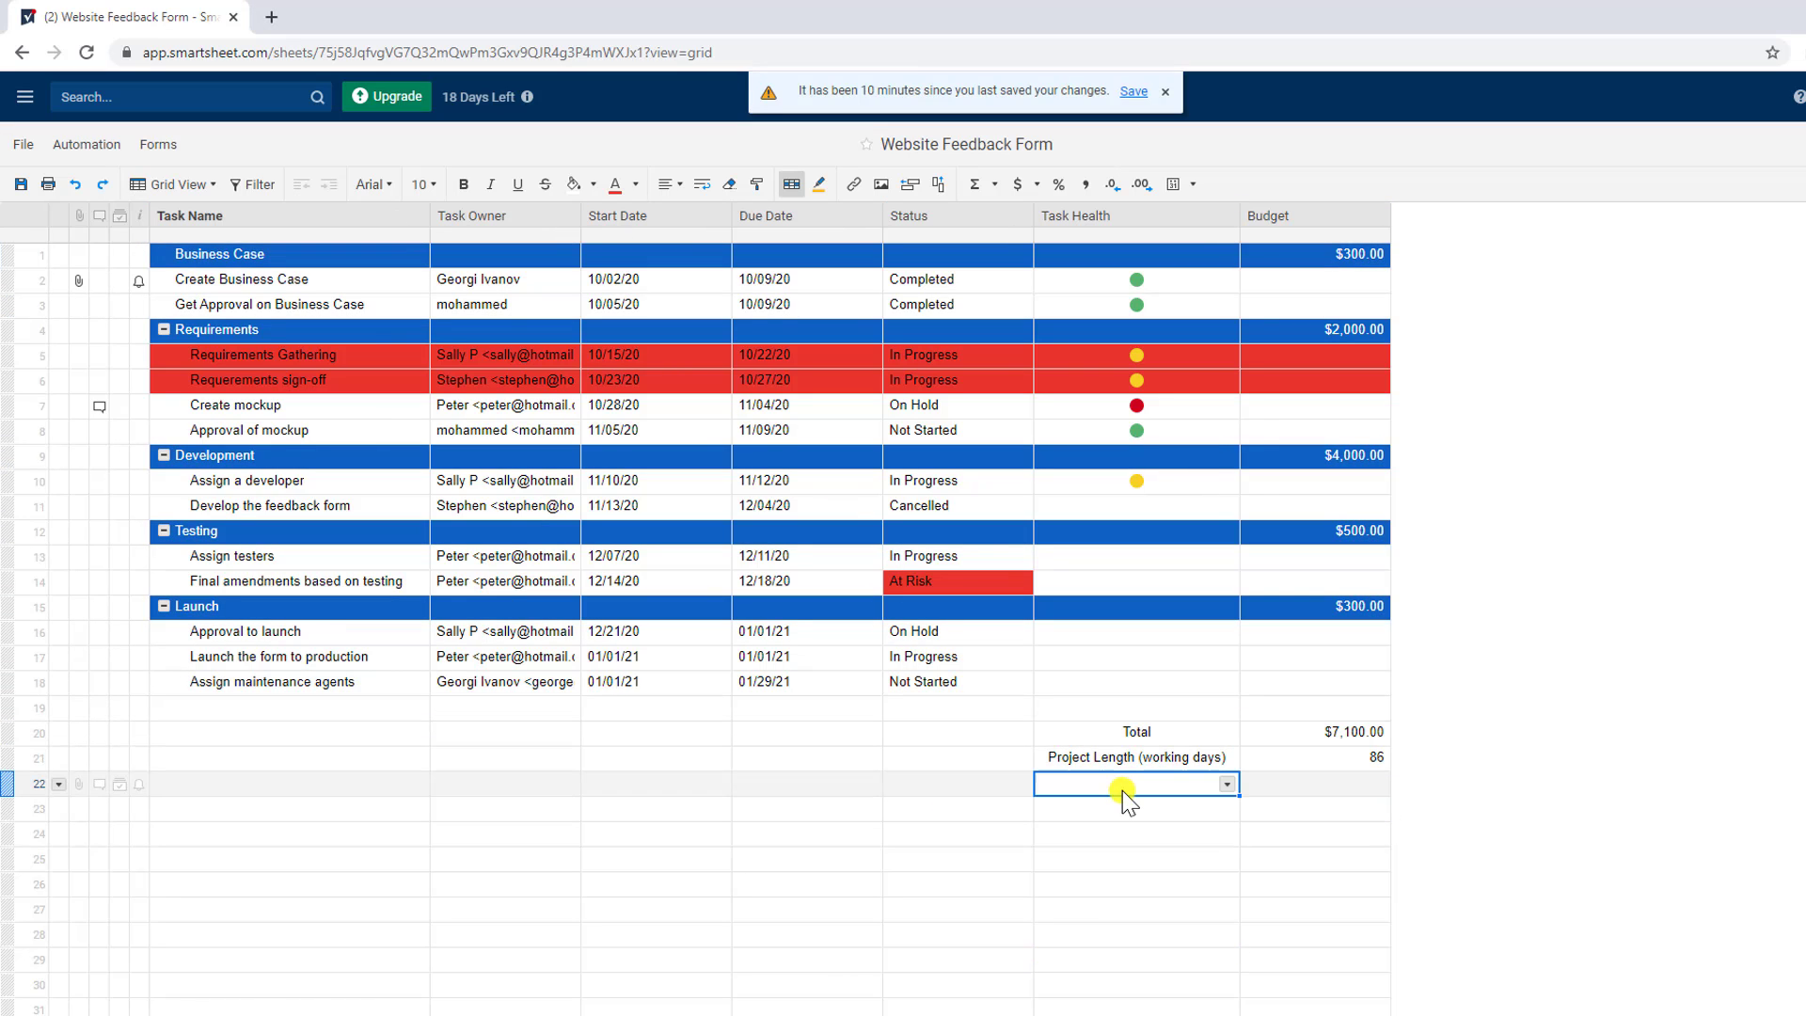
pyautogui.write('Number of tasks')
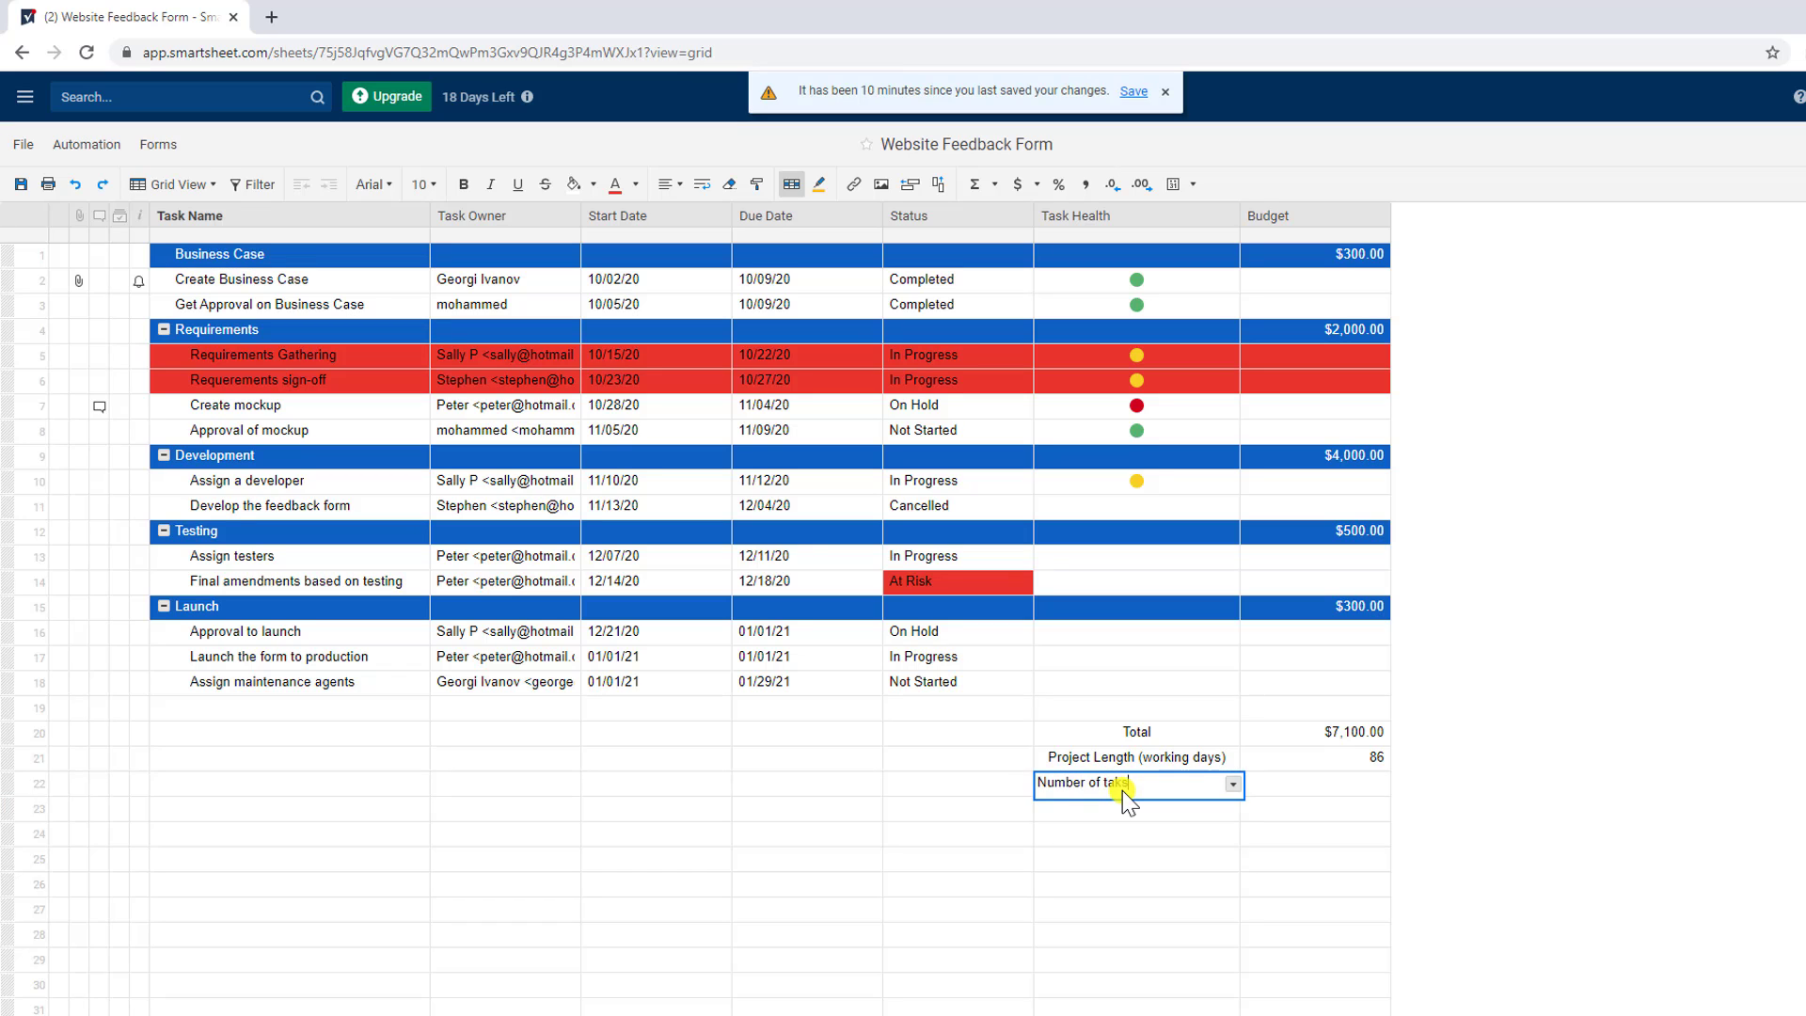
pyautogui.press('Return')
# Dismiss the save reminder and count the tasks in the Budget cell of row 22 with =COUNT([Task Owner]2:[Task Owner]18).
pyautogui.click(1332, 788)
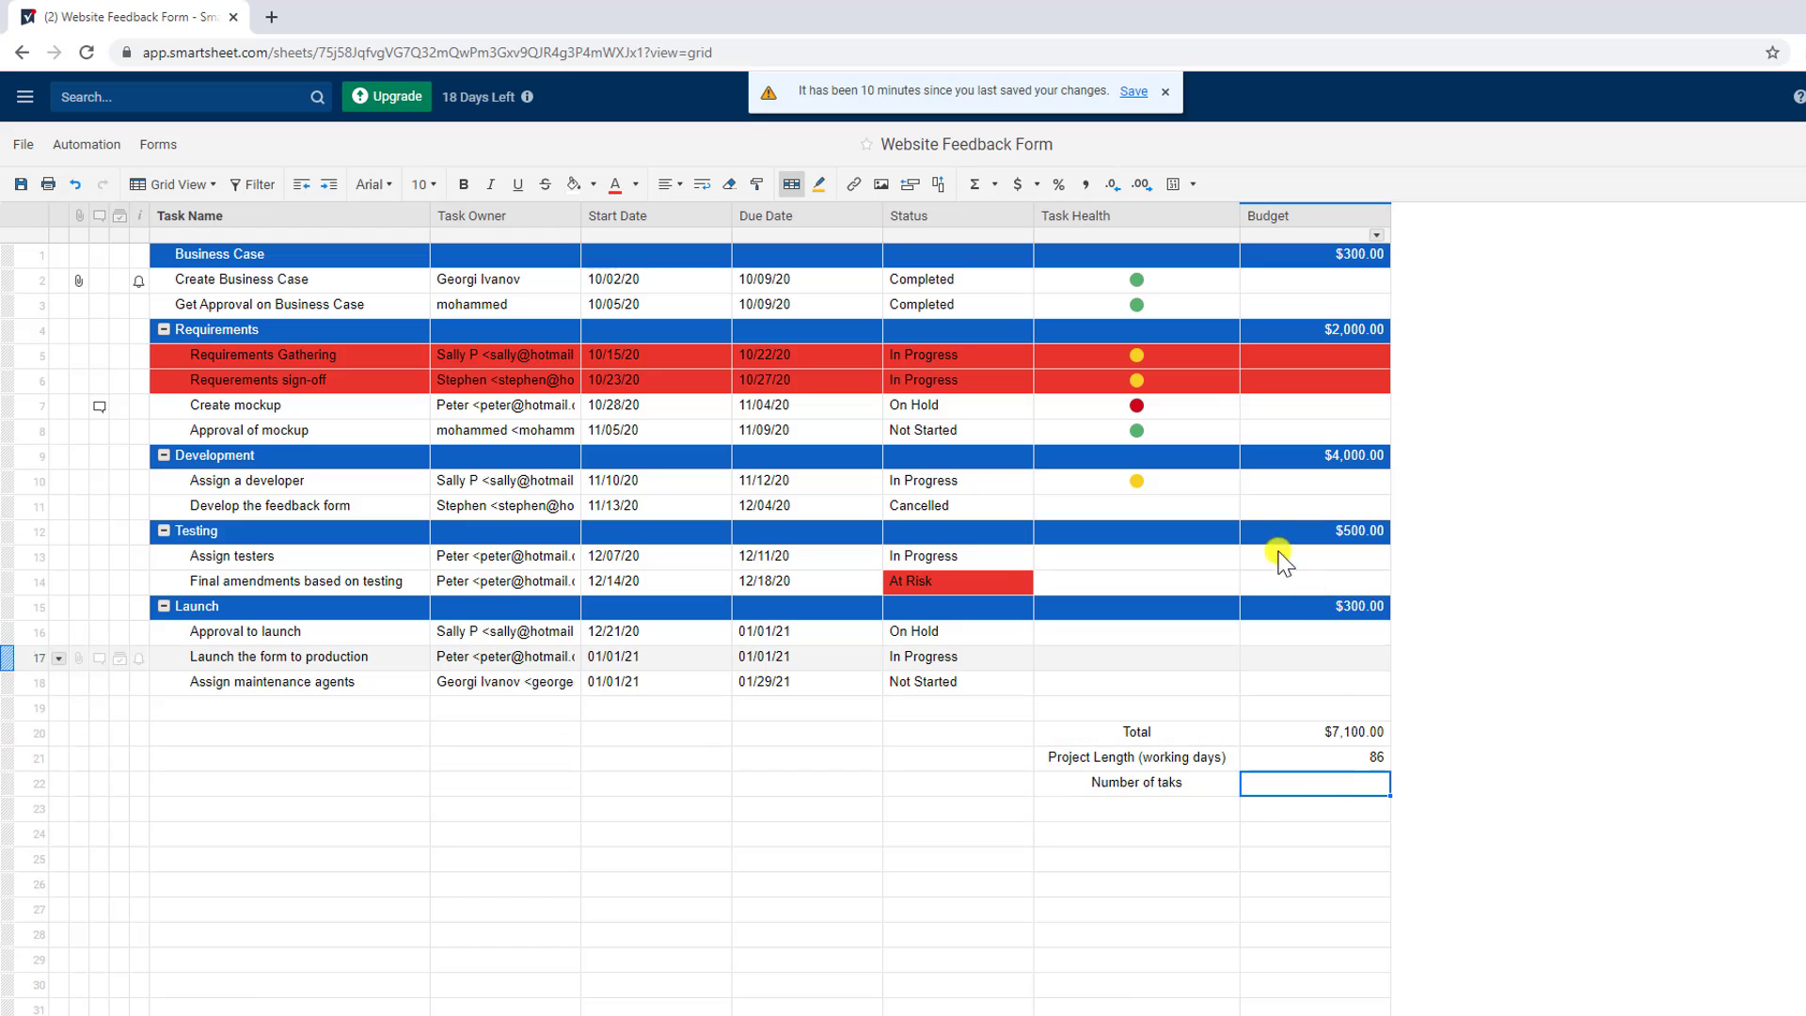
pyautogui.click(1165, 92)
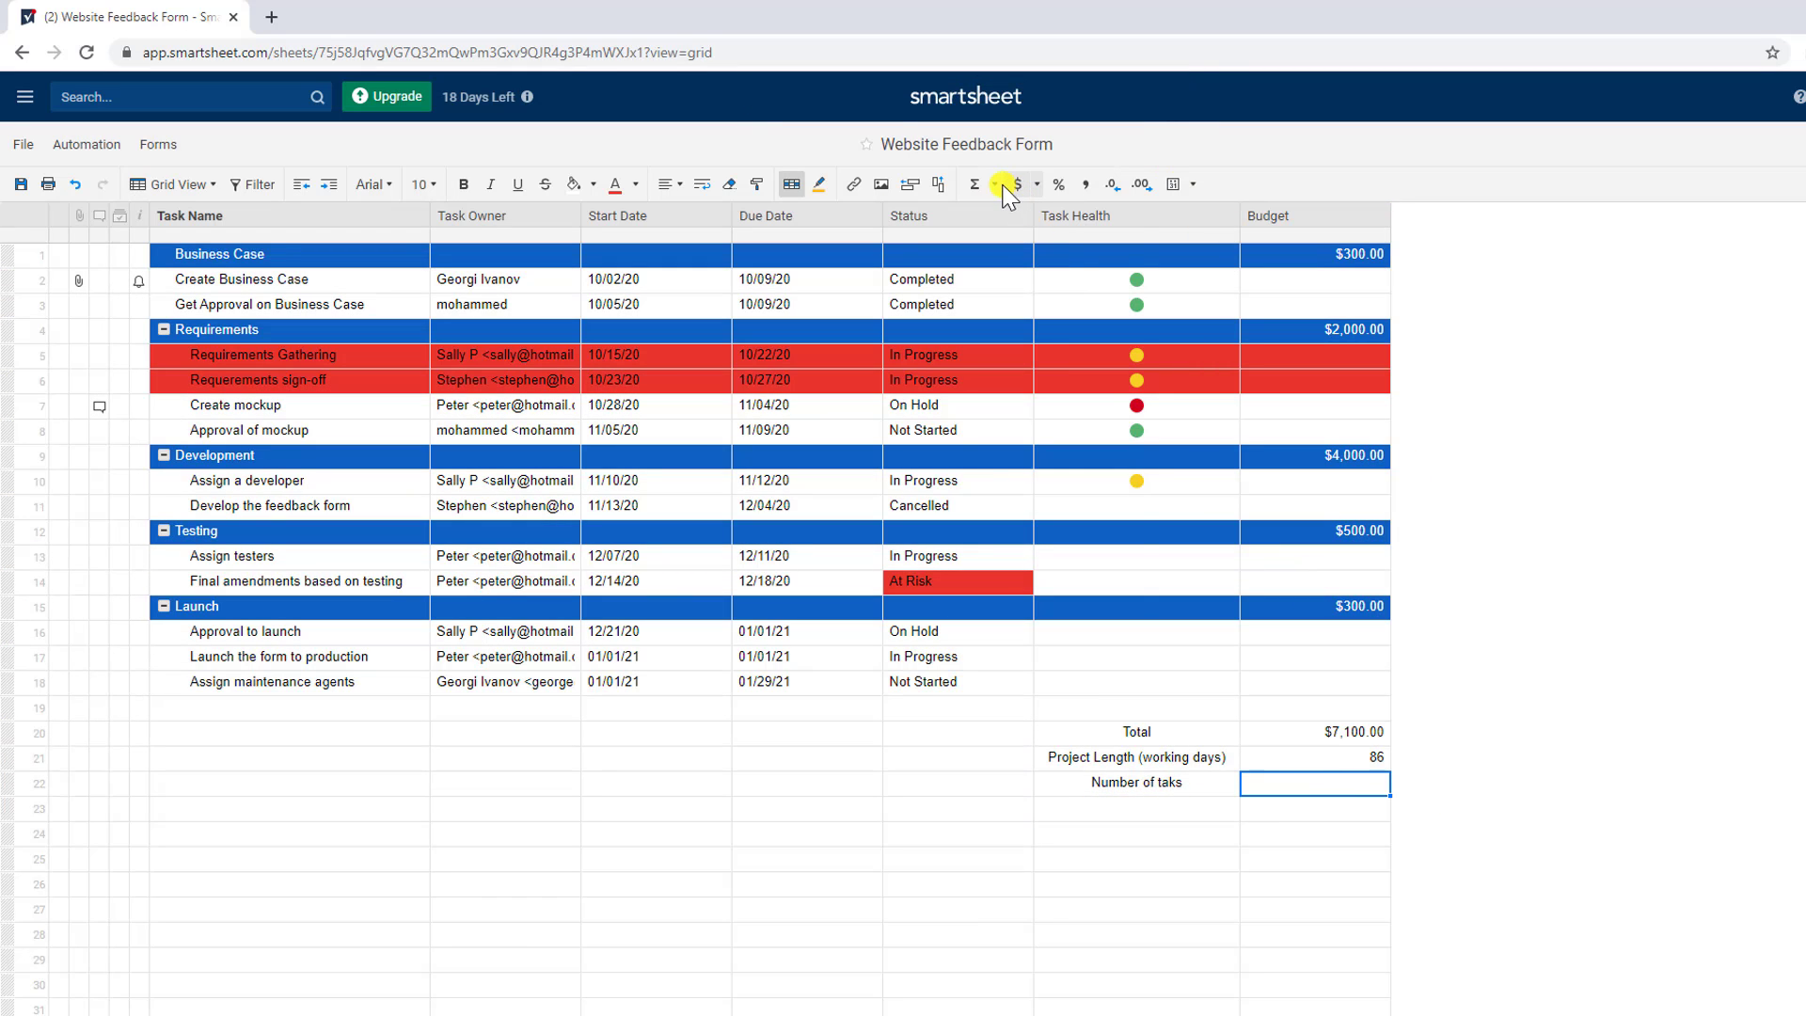
pyautogui.click(995, 183)
pyautogui.click(997, 275)
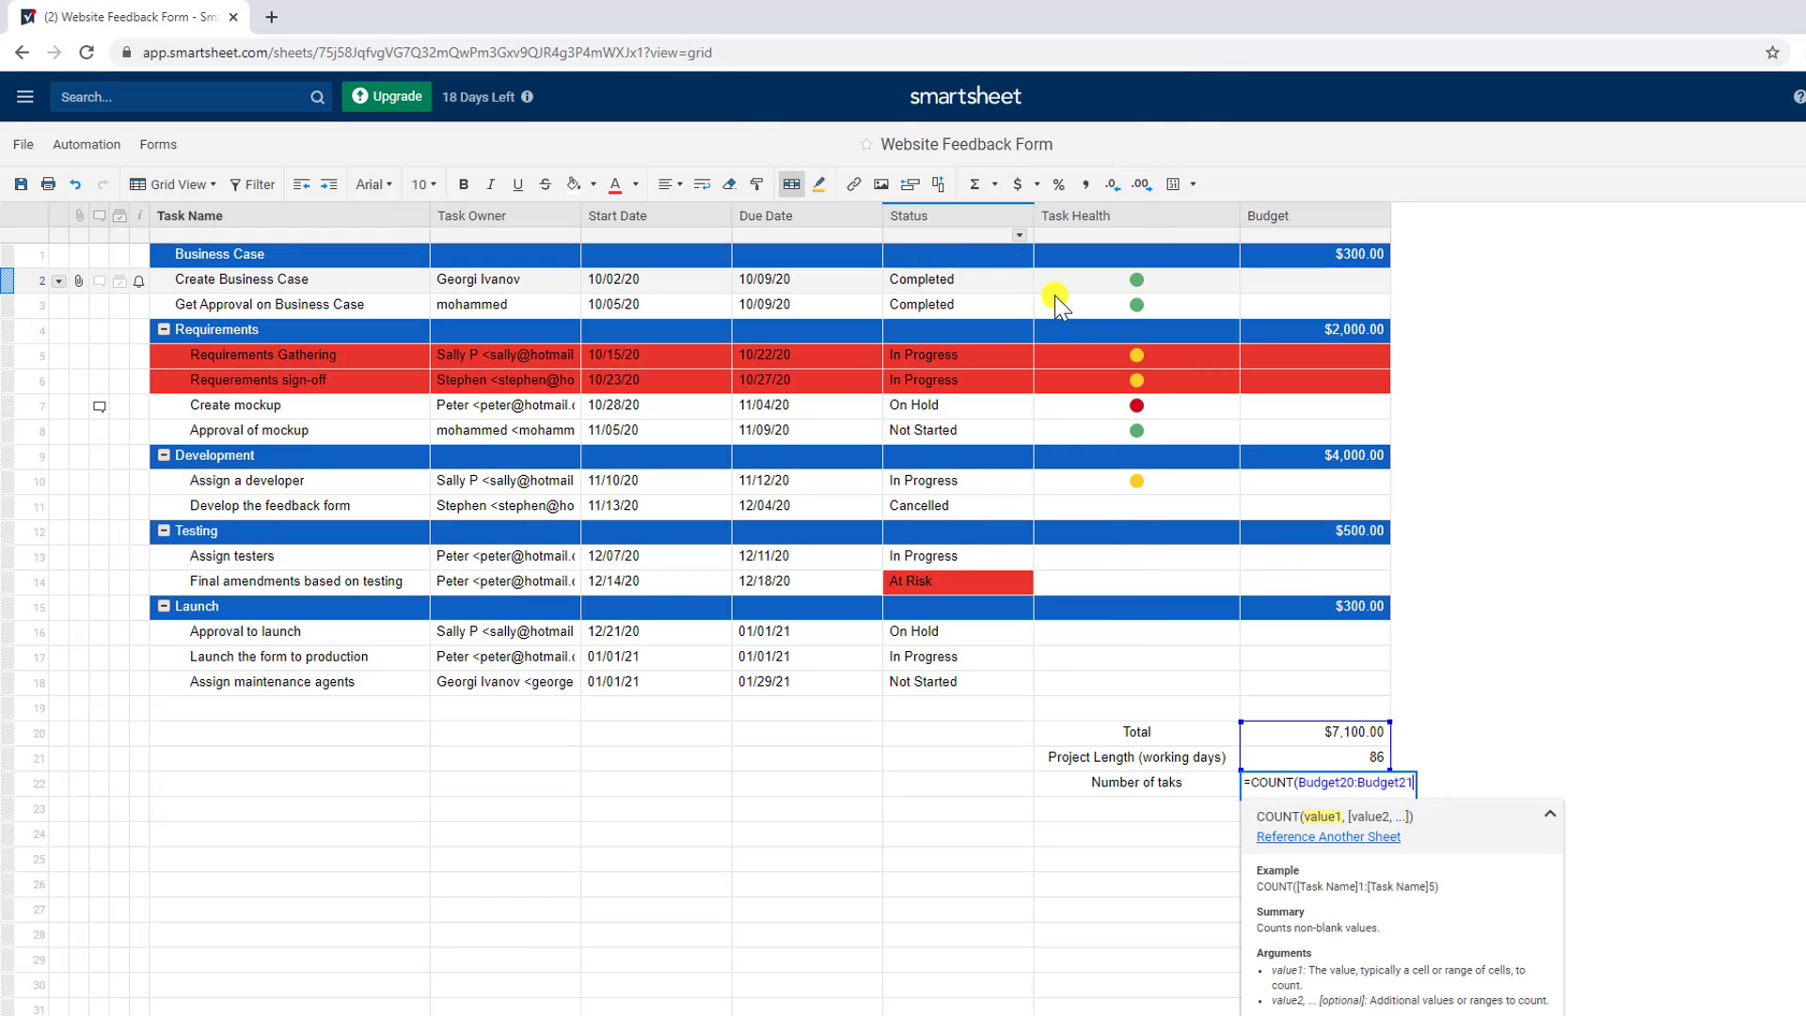
pyautogui.moveTo(1157, 609); pyautogui.dragTo(1081, 581)
pyautogui.moveTo(884, 550)
pyautogui.mouseDown()
pyautogui.moveTo(658, 455)
pyautogui.moveTo(564, 314)
pyautogui.moveTo(495, 282)
pyautogui.moveTo(241, 269)
pyautogui.moveTo(231, 242)
pyautogui.moveTo(256, 238)
pyautogui.moveTo(242, 250)
pyautogui.moveTo(263, 273)
pyautogui.moveTo(479, 282)
pyautogui.mouseUp()
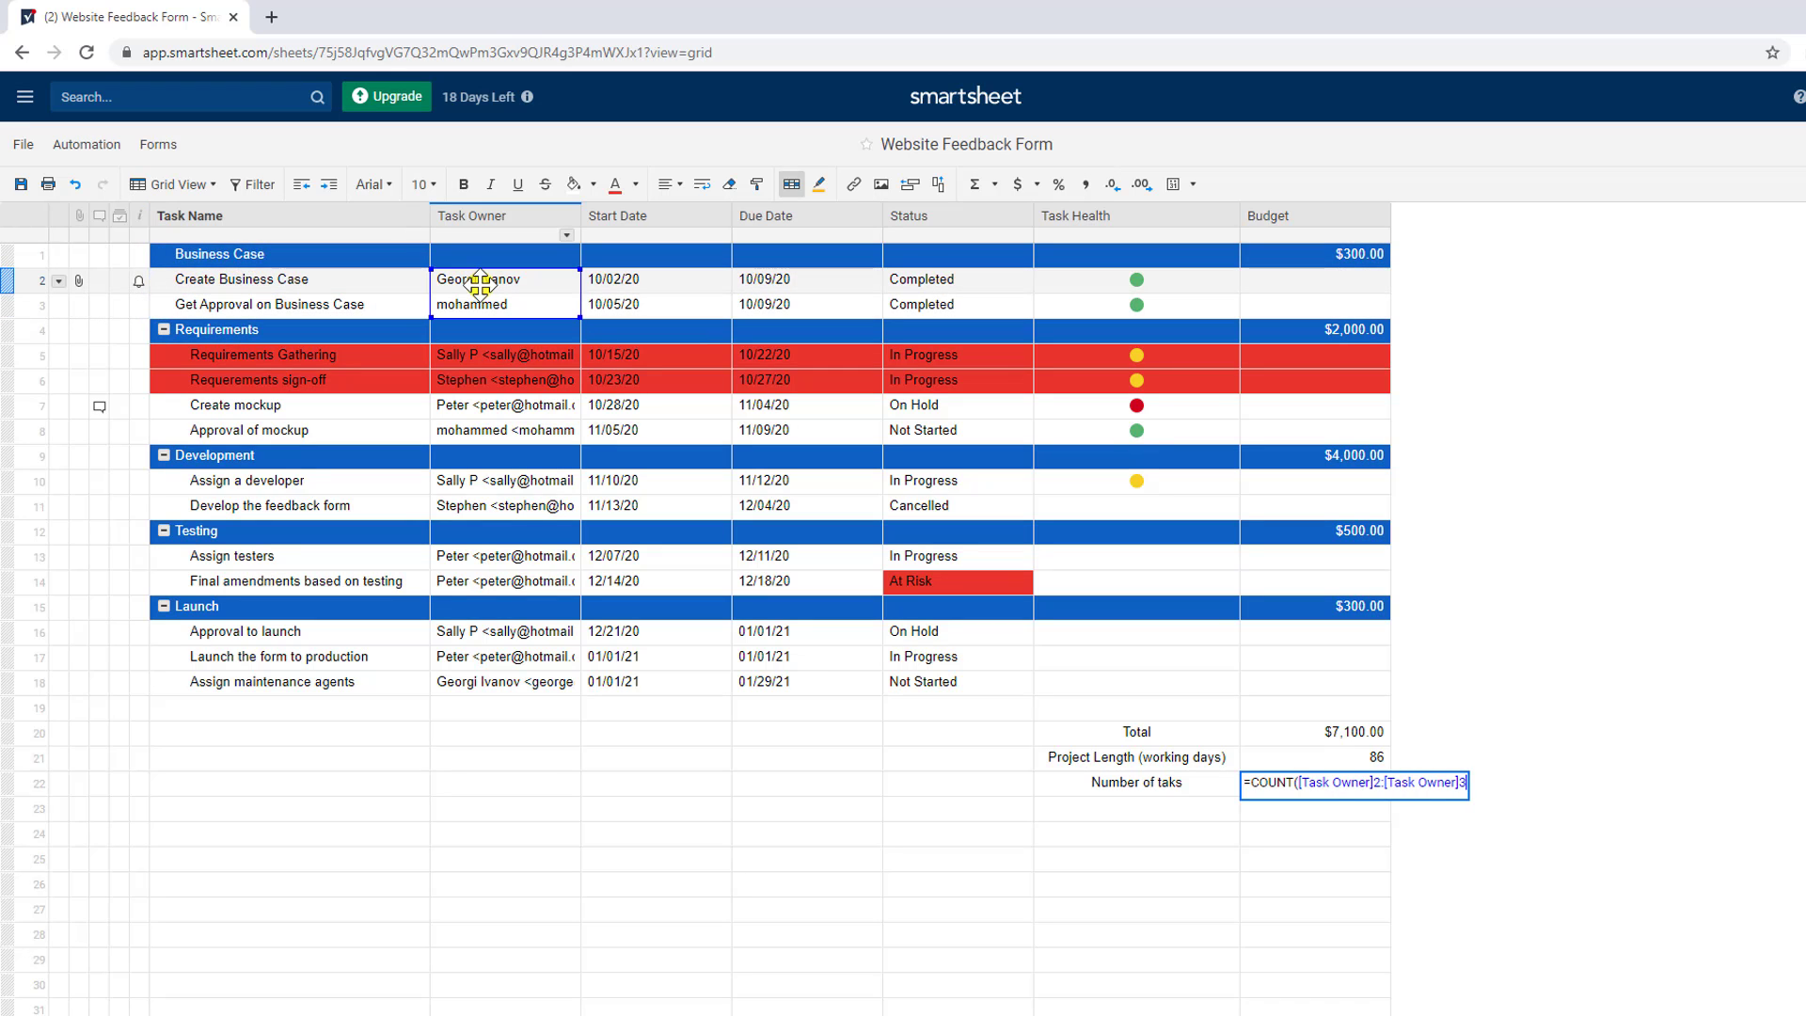
pyautogui.moveTo(580, 317); pyautogui.dragTo(569, 686)
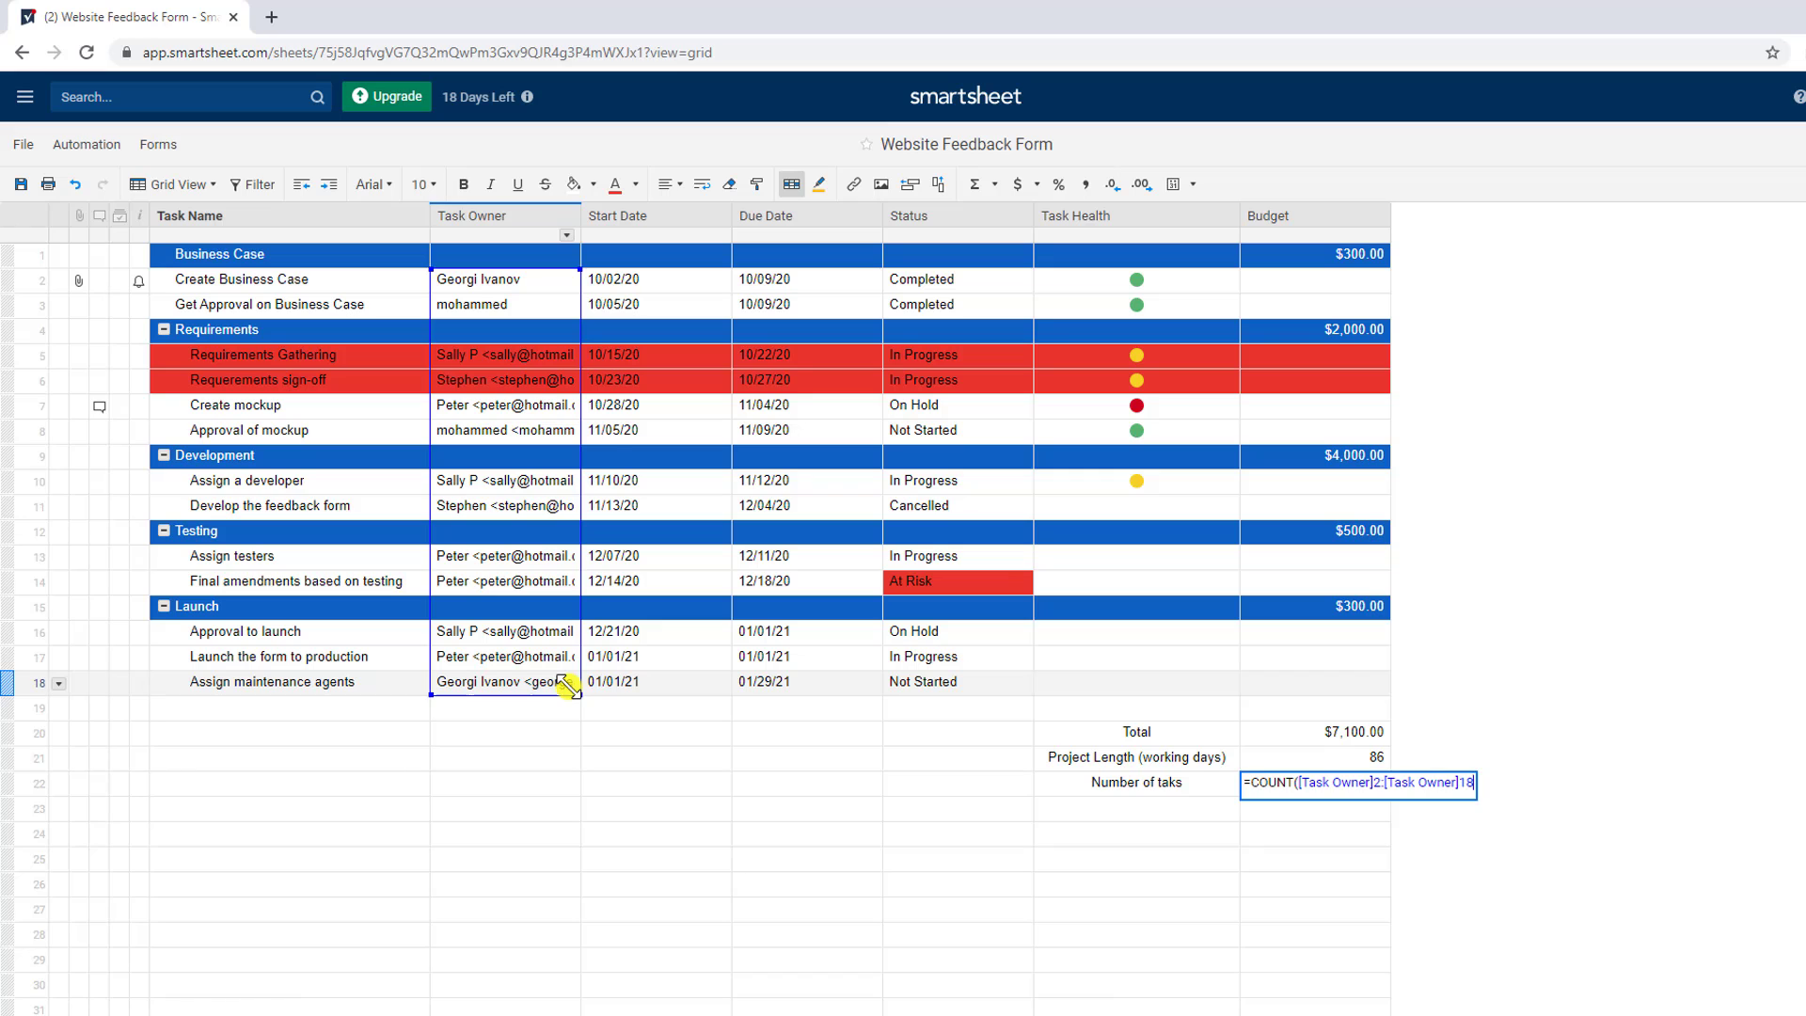
pyautogui.press('Return')
pyautogui.click(1117, 857)
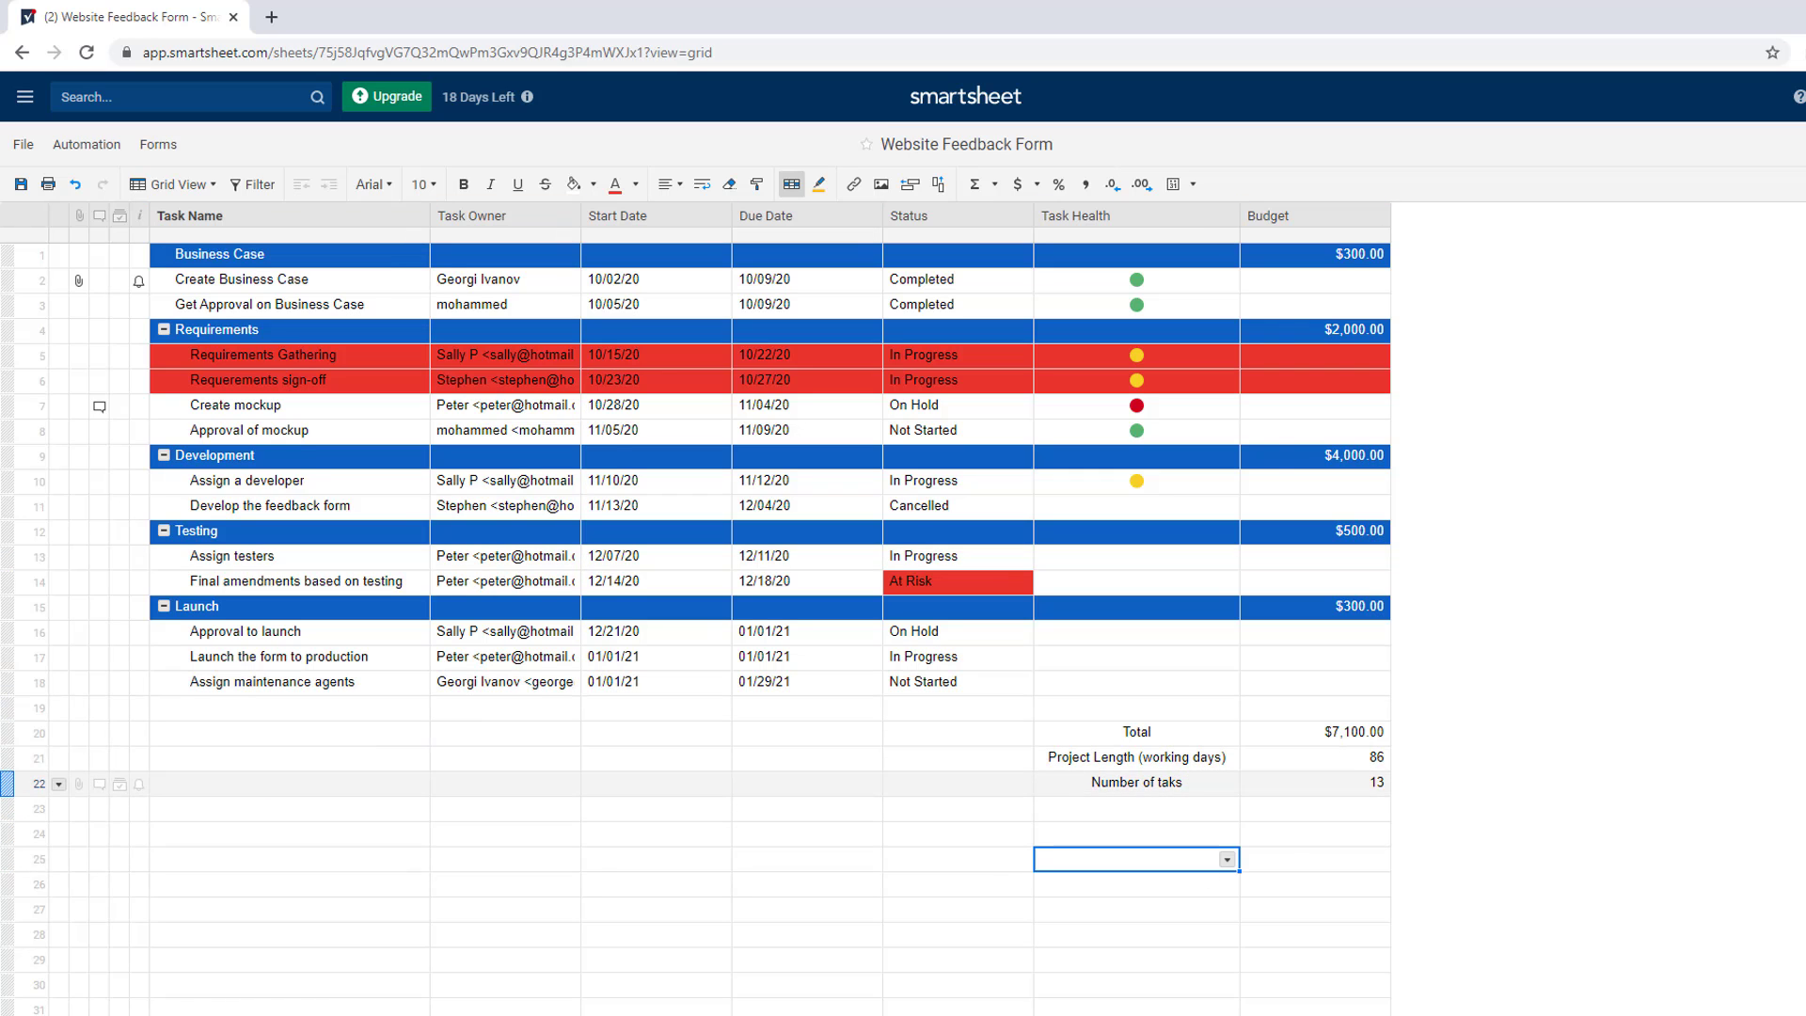
# Label the Task Health cell of row 23 "Max".
pyautogui.click(1183, 810)
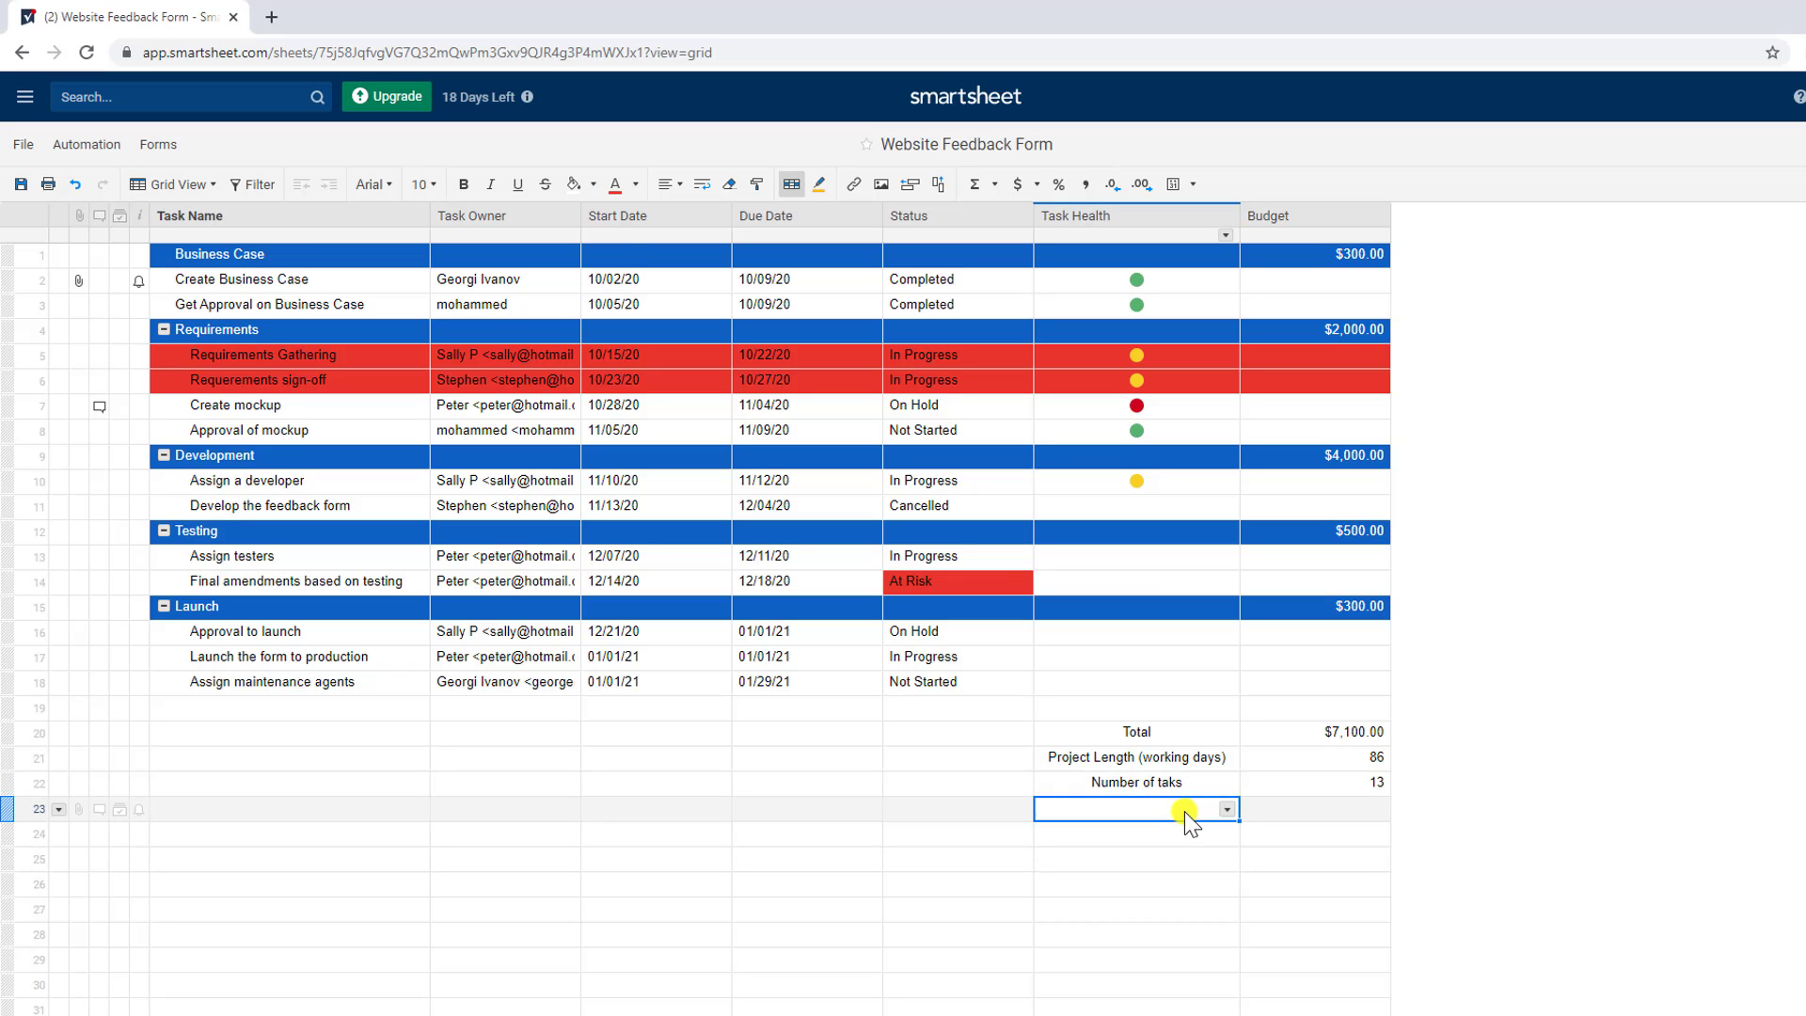
pyautogui.write('Max')
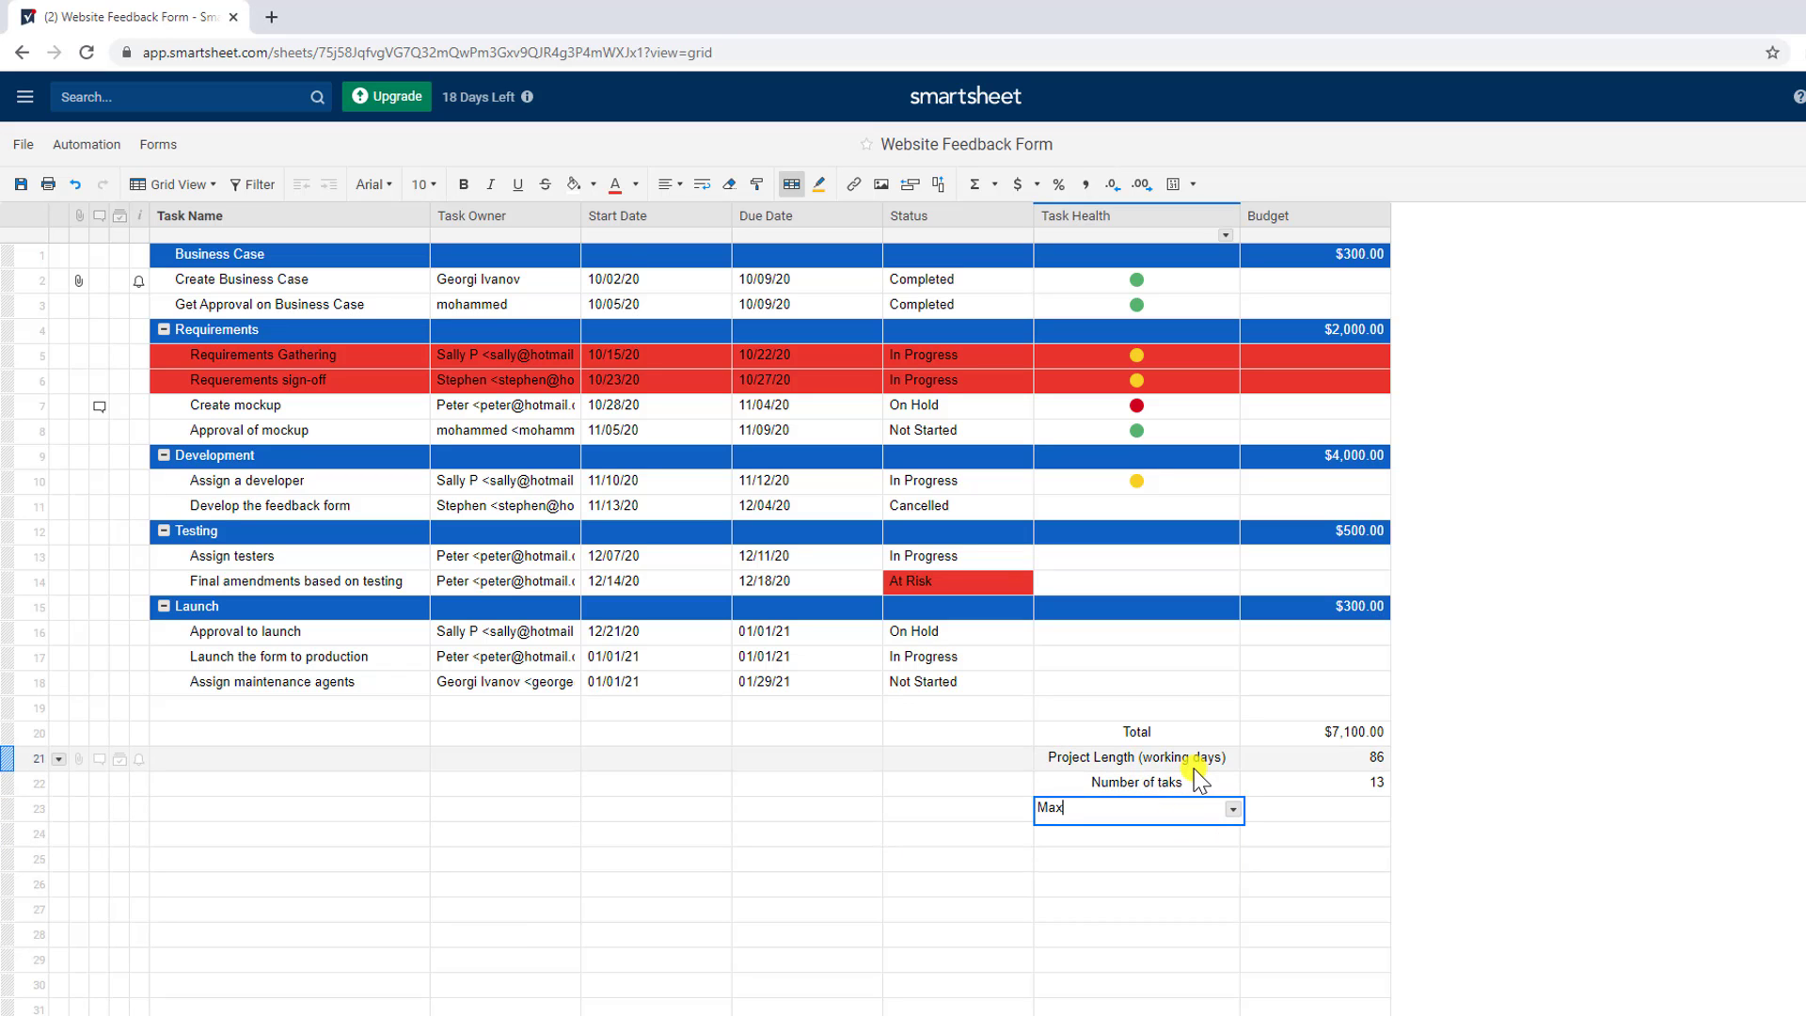
# Find the highest budget in the Budget cell of row 23 by inserting the MAX function over Budget1:Budget18.
pyautogui.click(1340, 811)
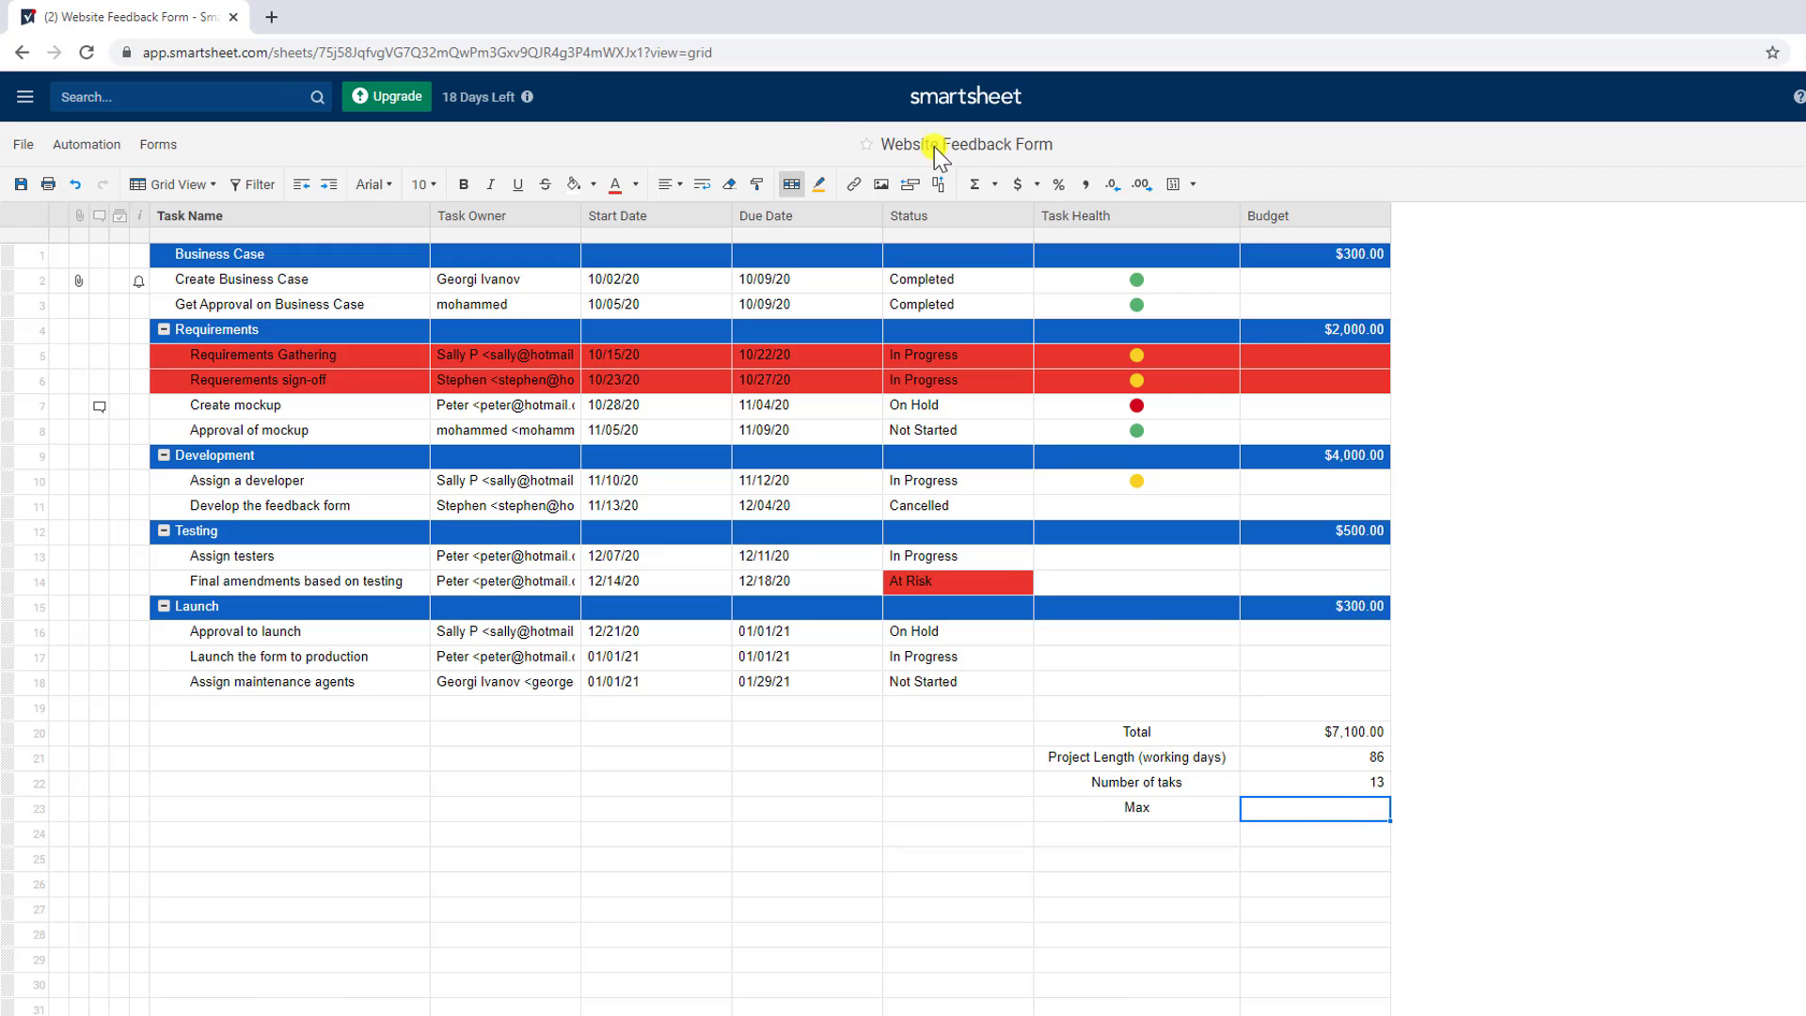
pyautogui.click(992, 183)
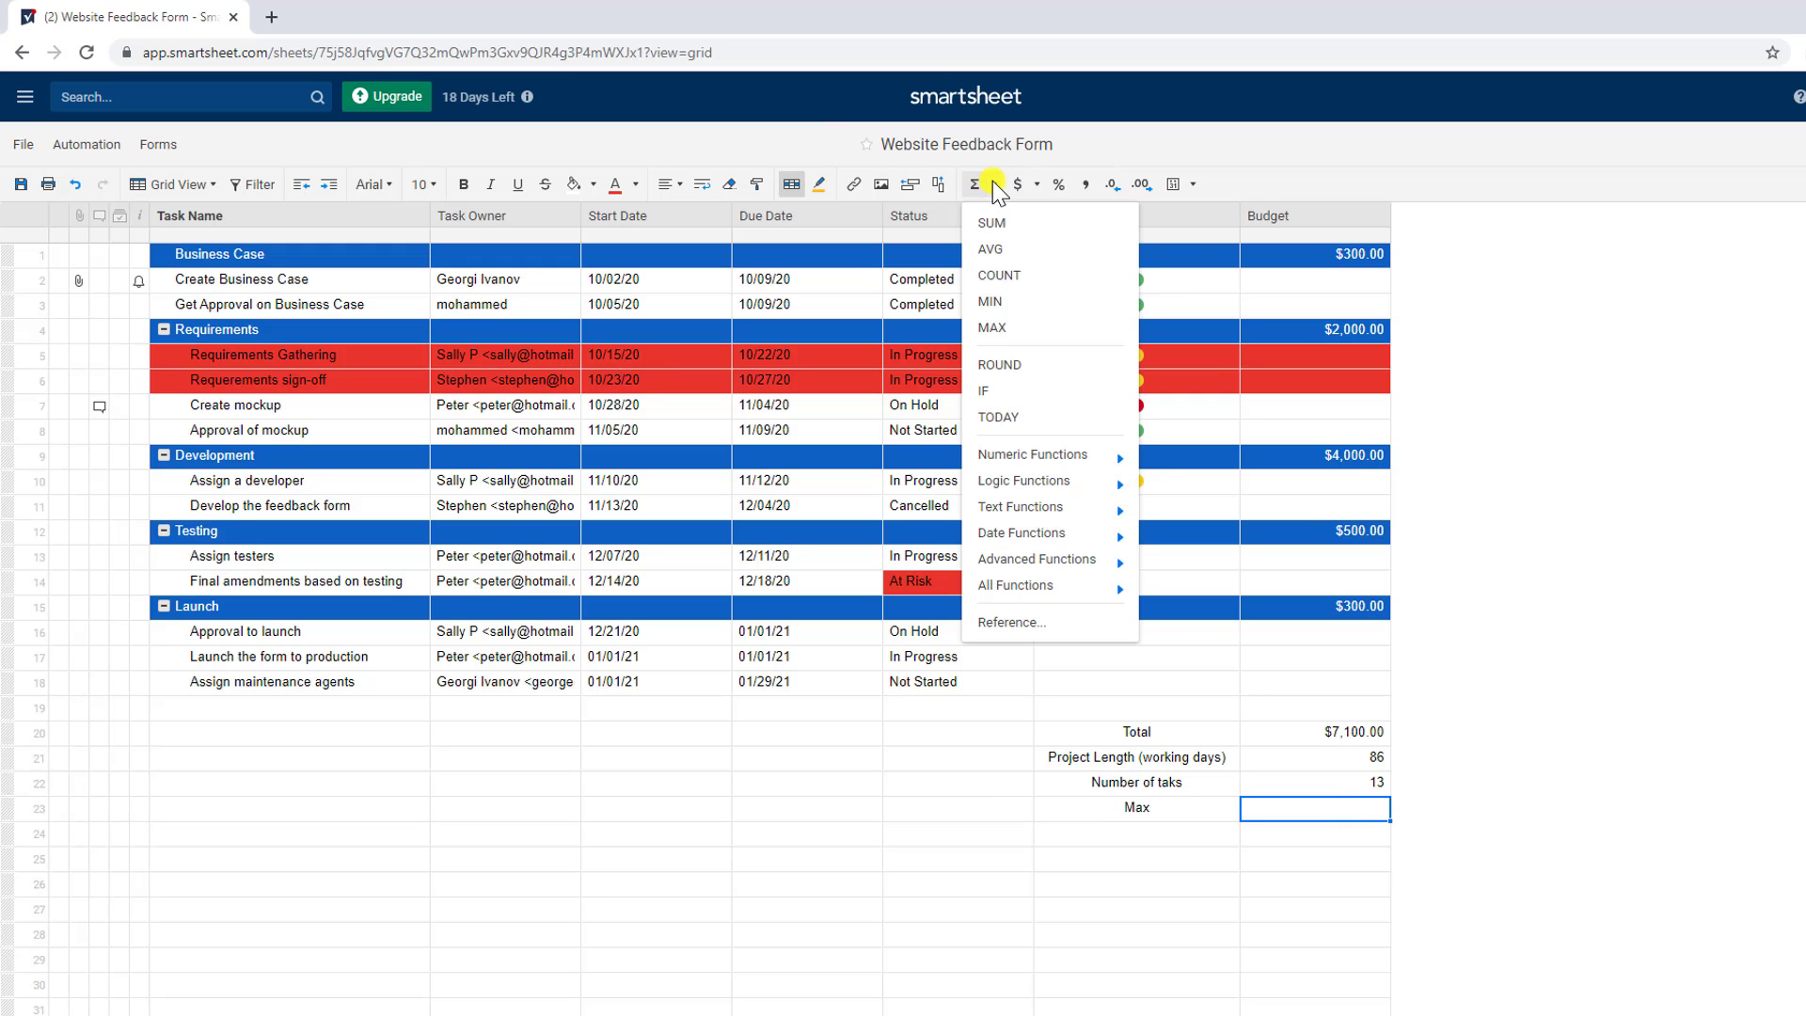
pyautogui.click(996, 327)
pyautogui.moveTo(1326, 310)
pyautogui.mouseDown()
pyautogui.moveTo(1326, 254)
pyautogui.moveTo(1342, 339)
pyautogui.moveTo(1237, 323)
pyautogui.moveTo(1212, 658)
pyautogui.moveTo(1294, 677)
pyautogui.mouseUp()
pyautogui.press('Return')
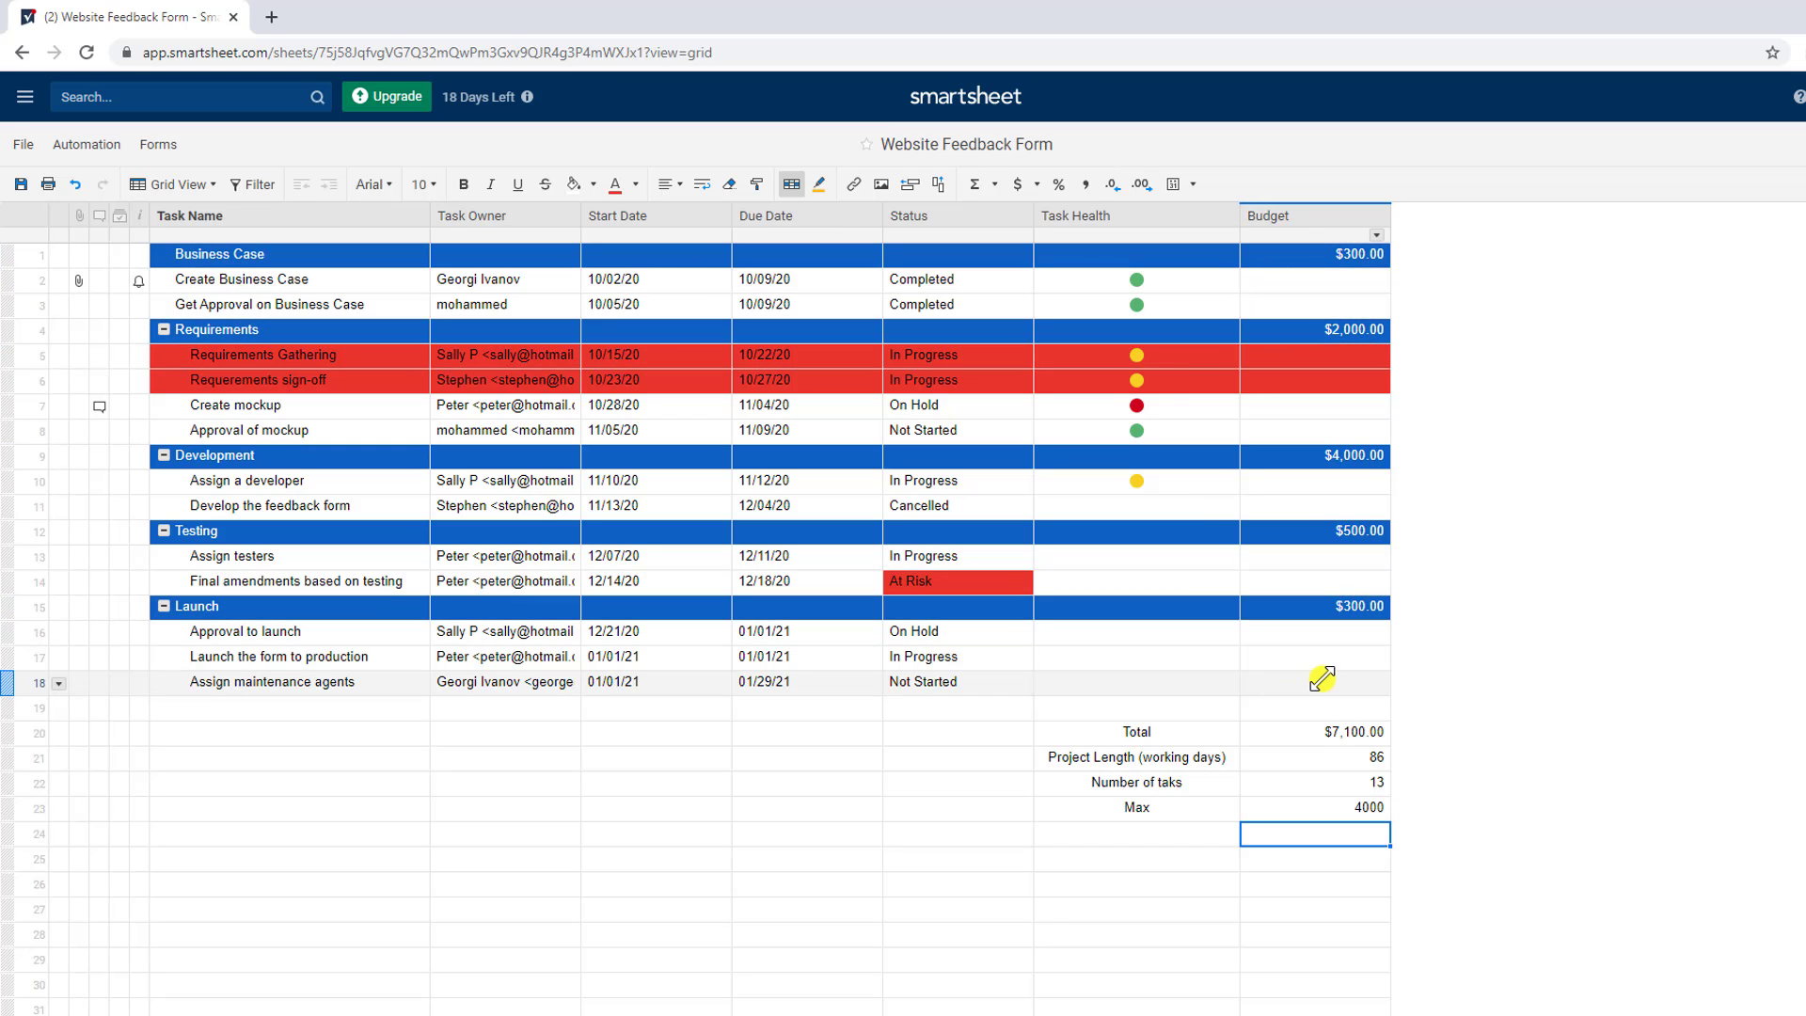
pyautogui.press('Down')
pyautogui.click(1222, 842)
# Clear the Budget cell of row 23, re-enter it as =MAX(Budget1:Budget18), and check the formula.
pyautogui.click(1368, 806)
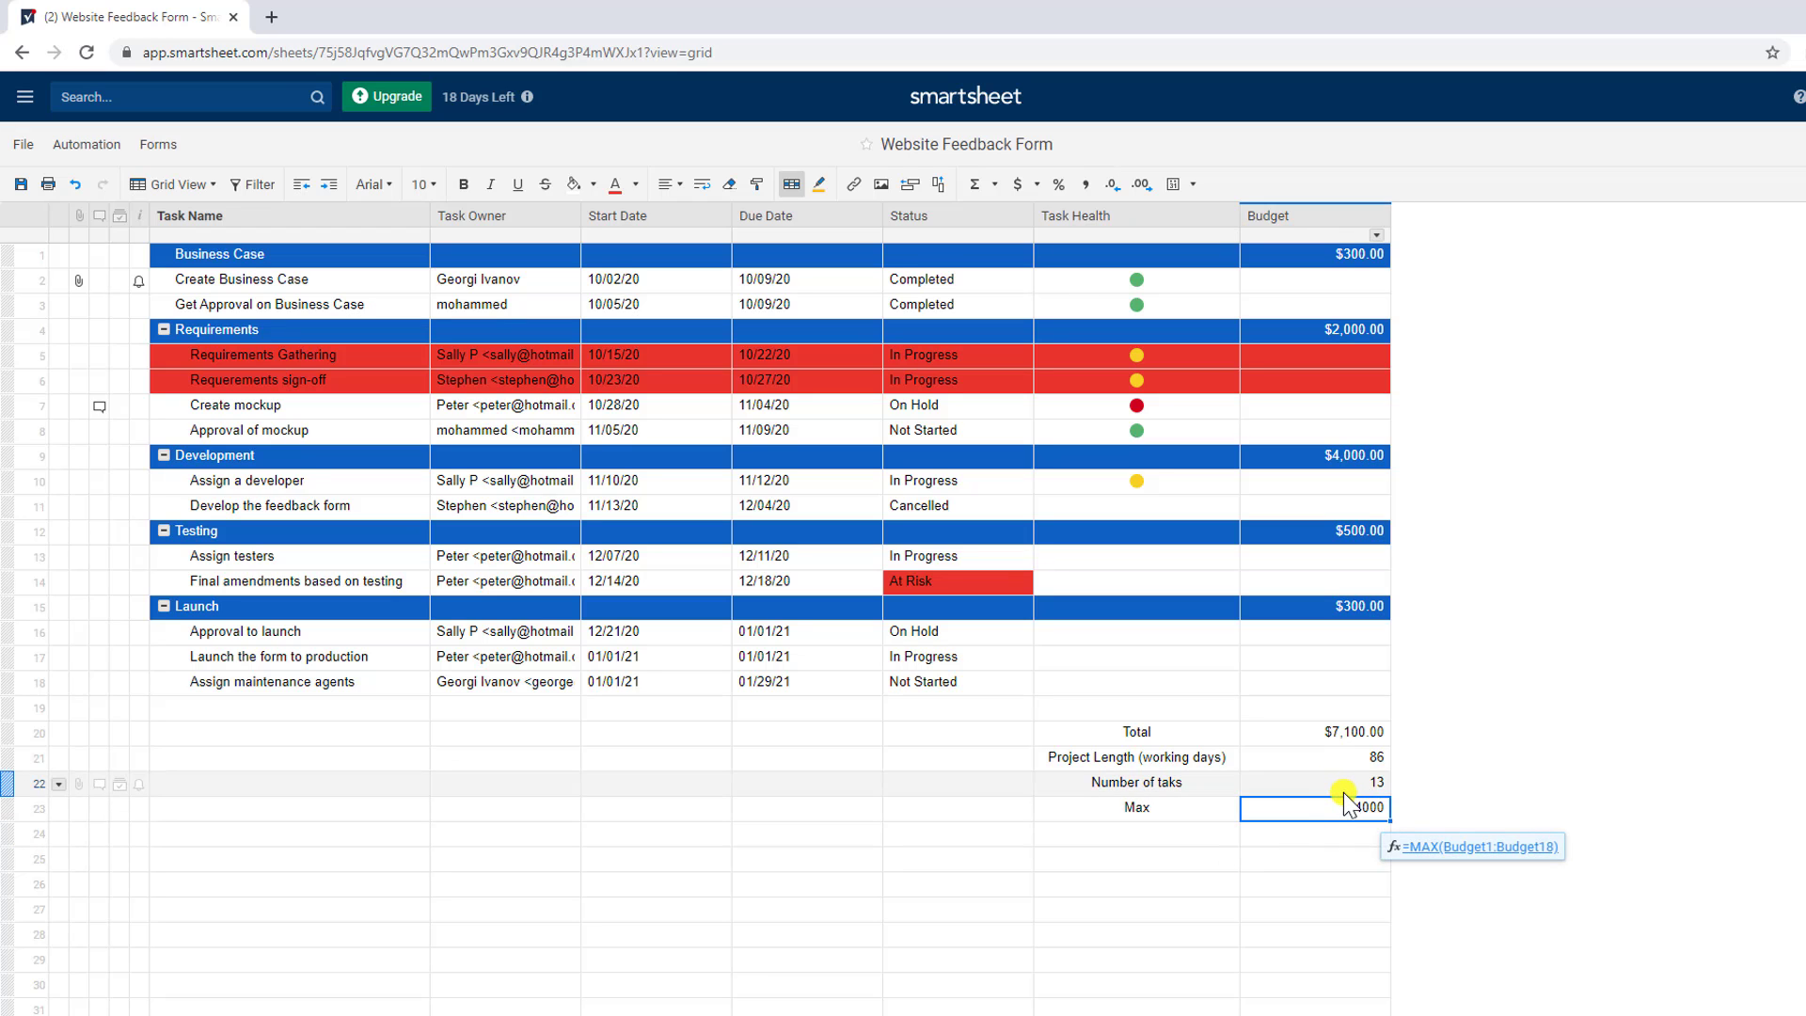
pyautogui.press('Delete')
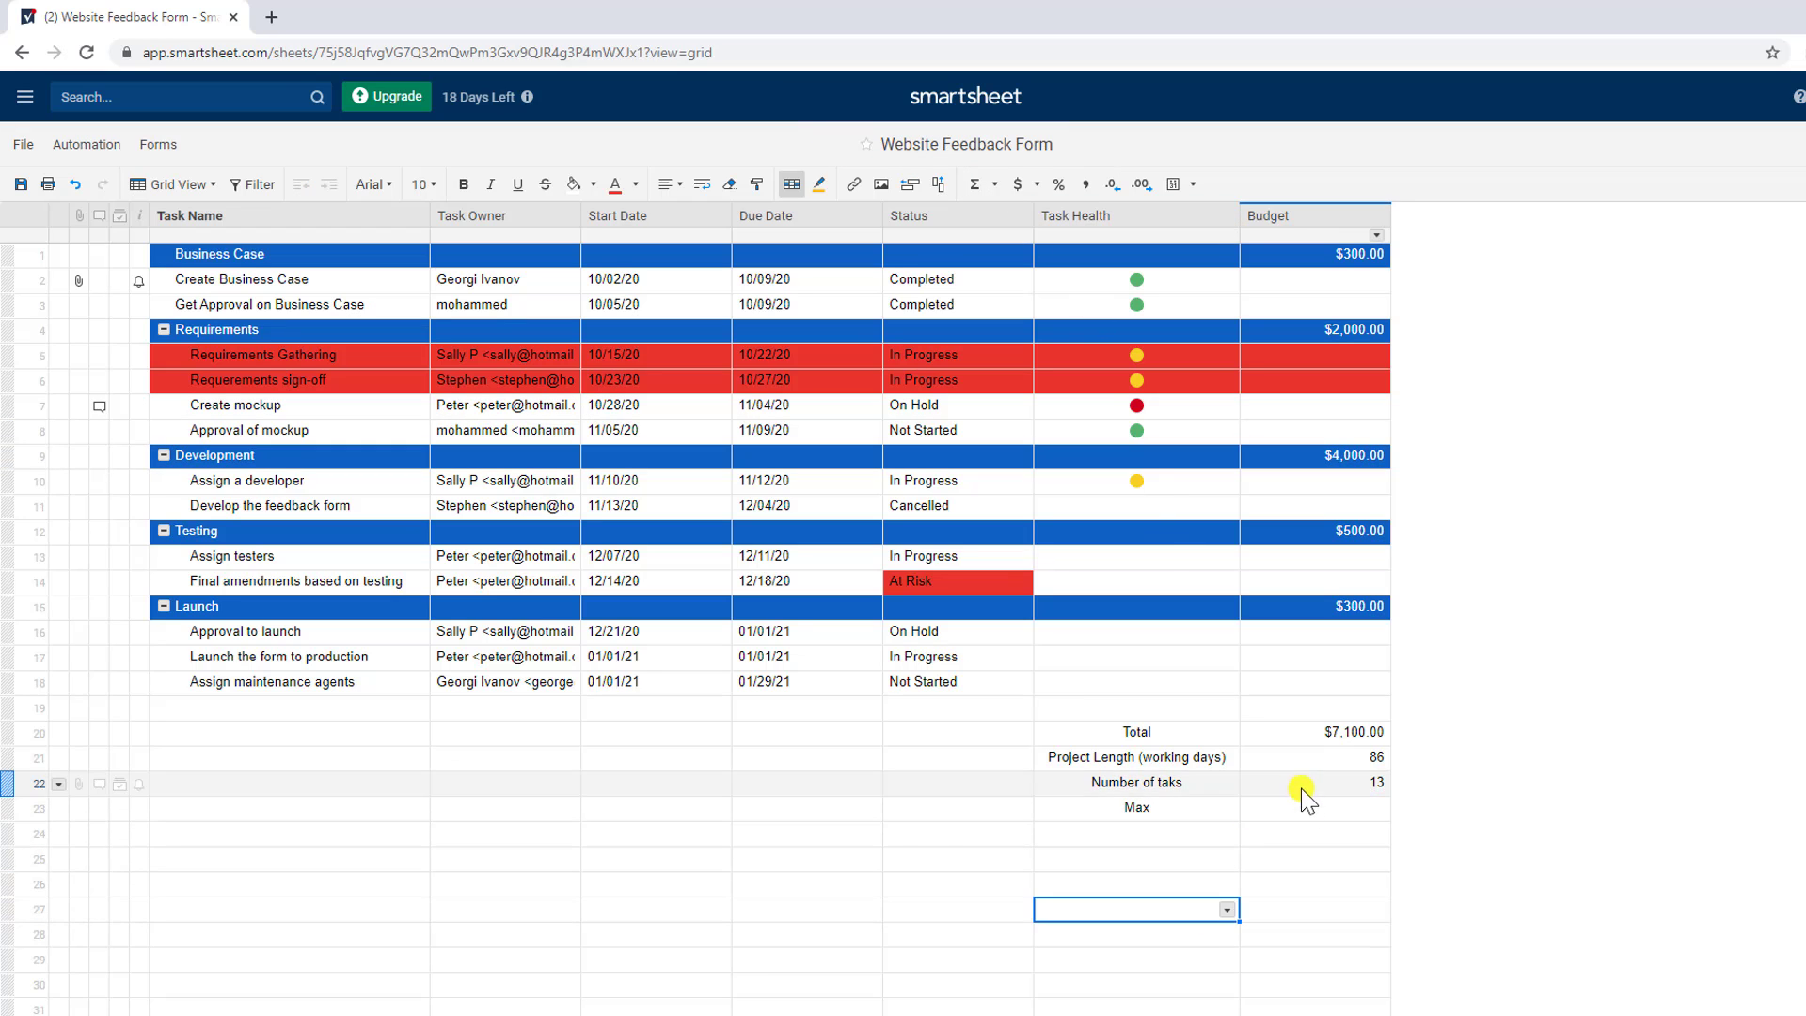
pyautogui.write('=')
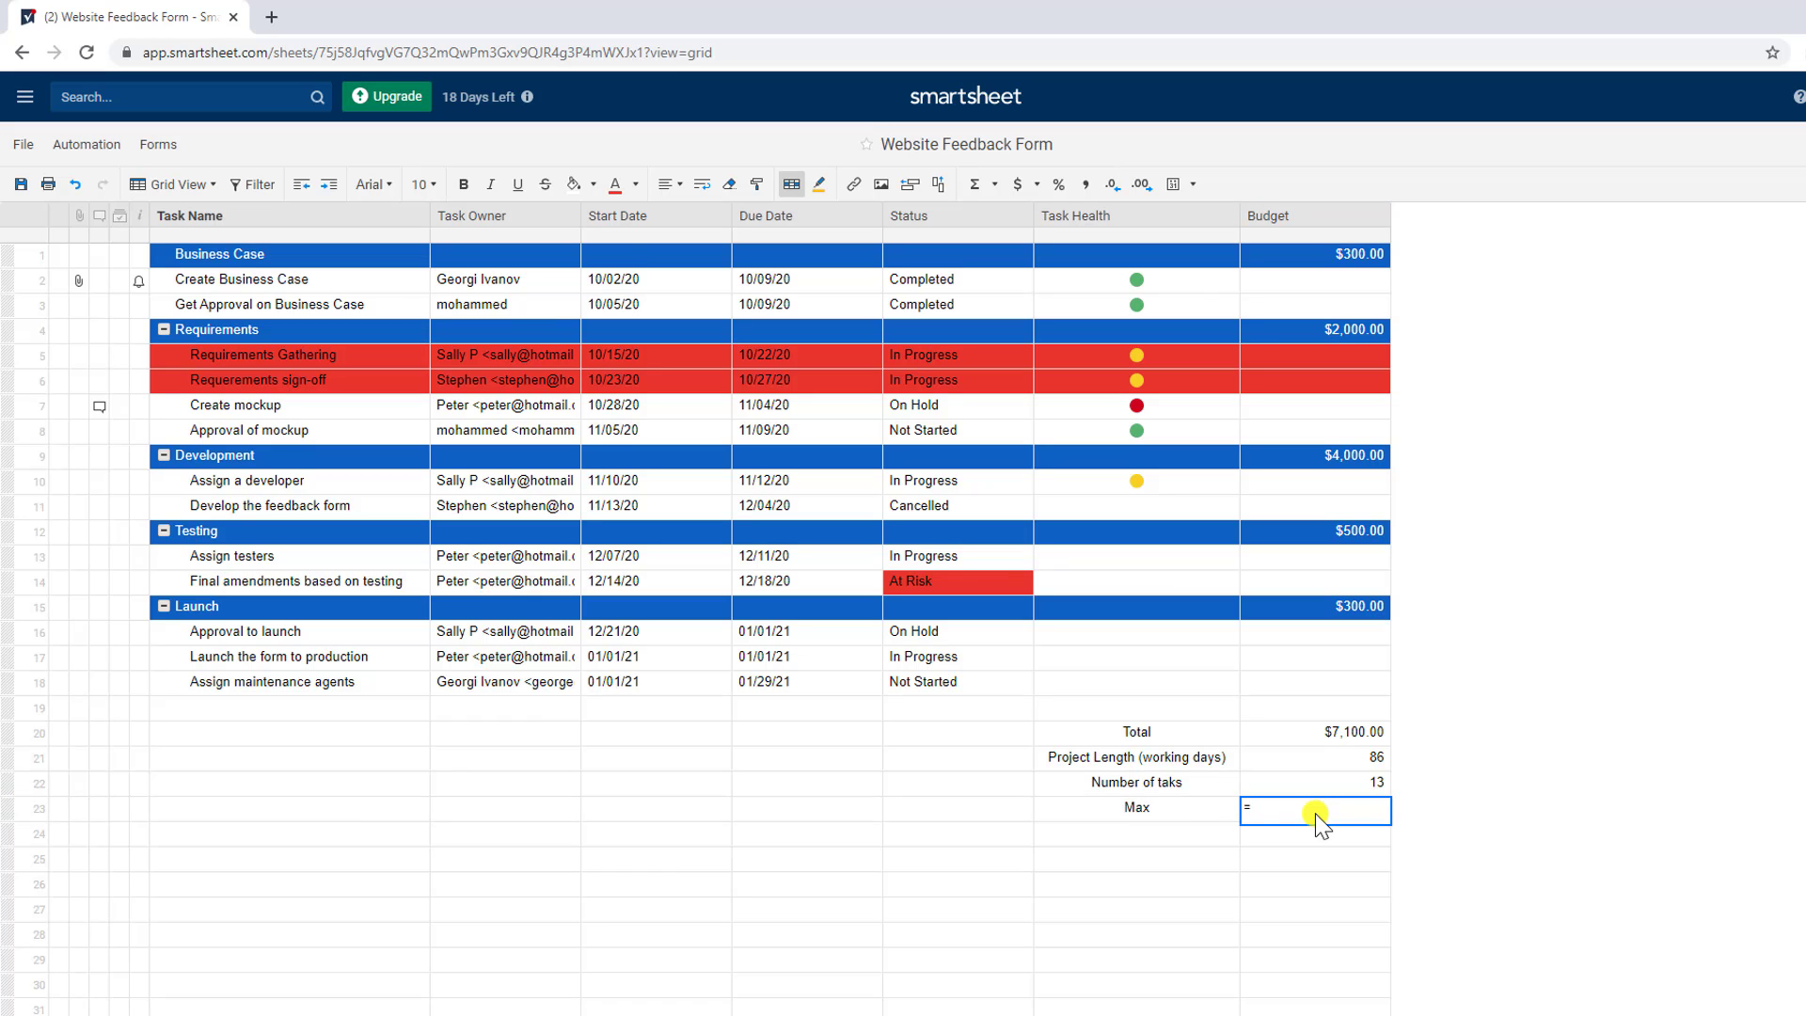
pyautogui.write('max')
pyautogui.click(1298, 844)
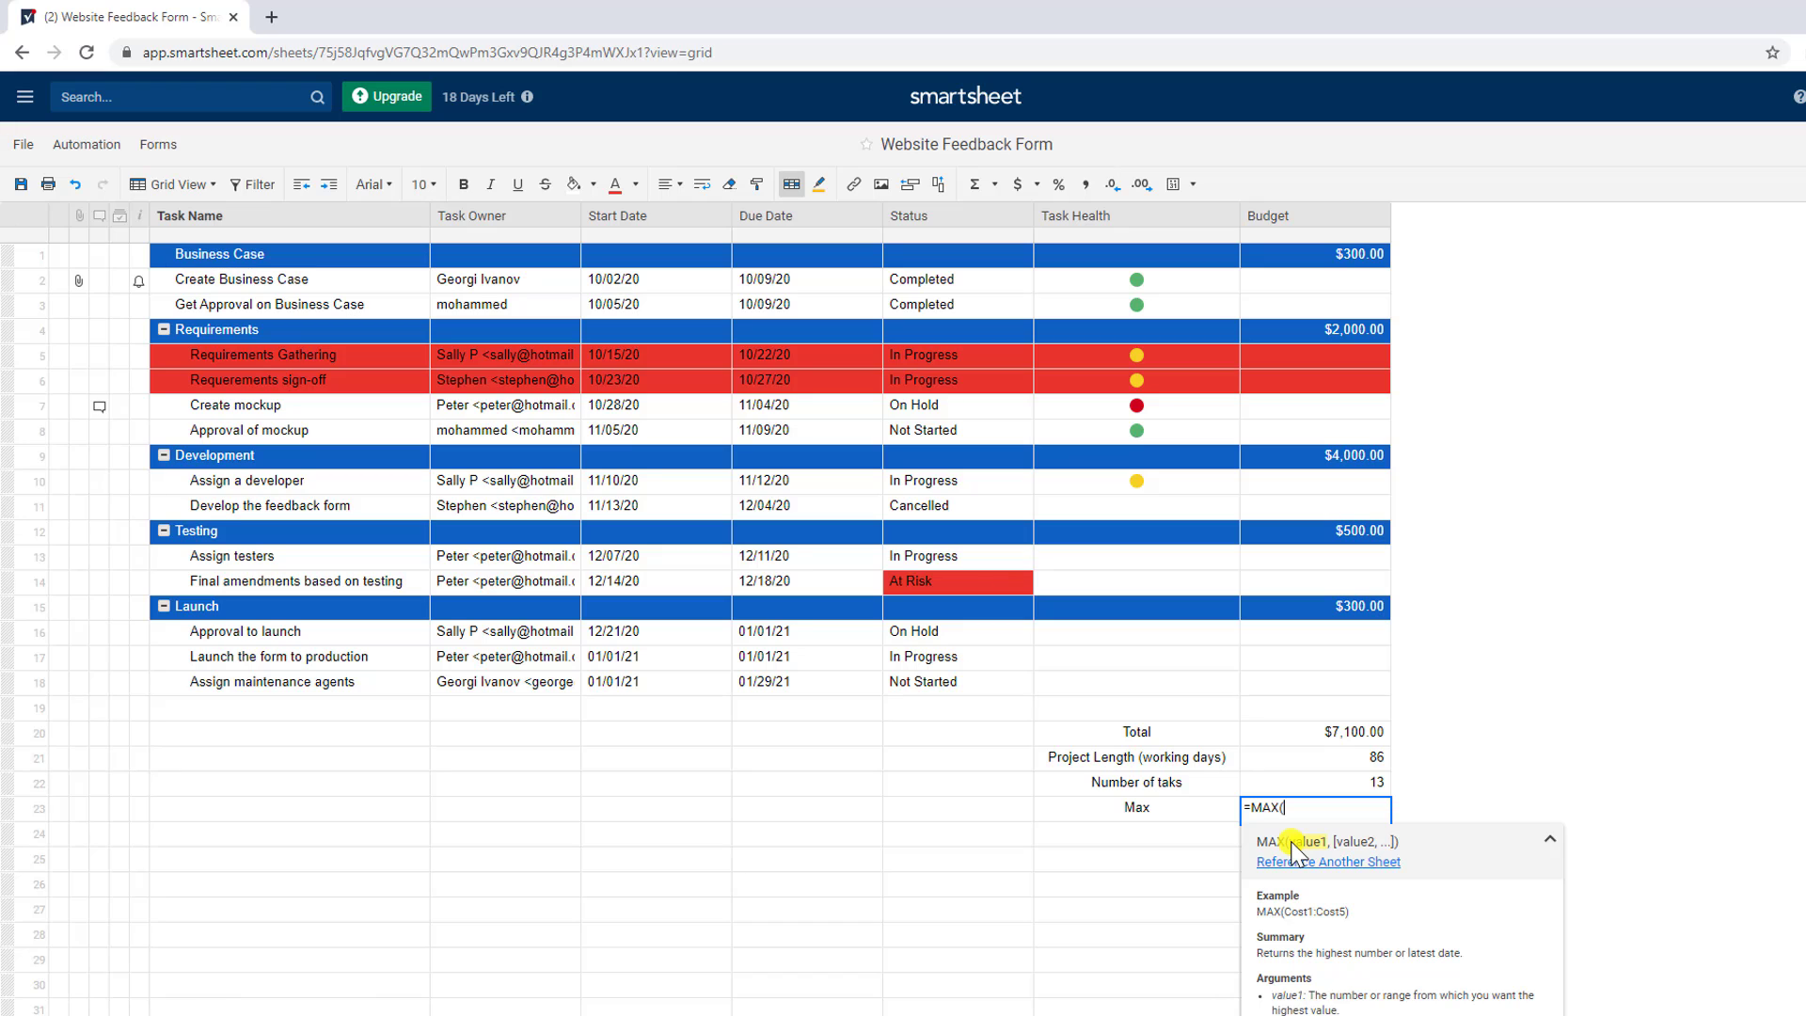
pyautogui.write('bu')
pyautogui.write('dget1')
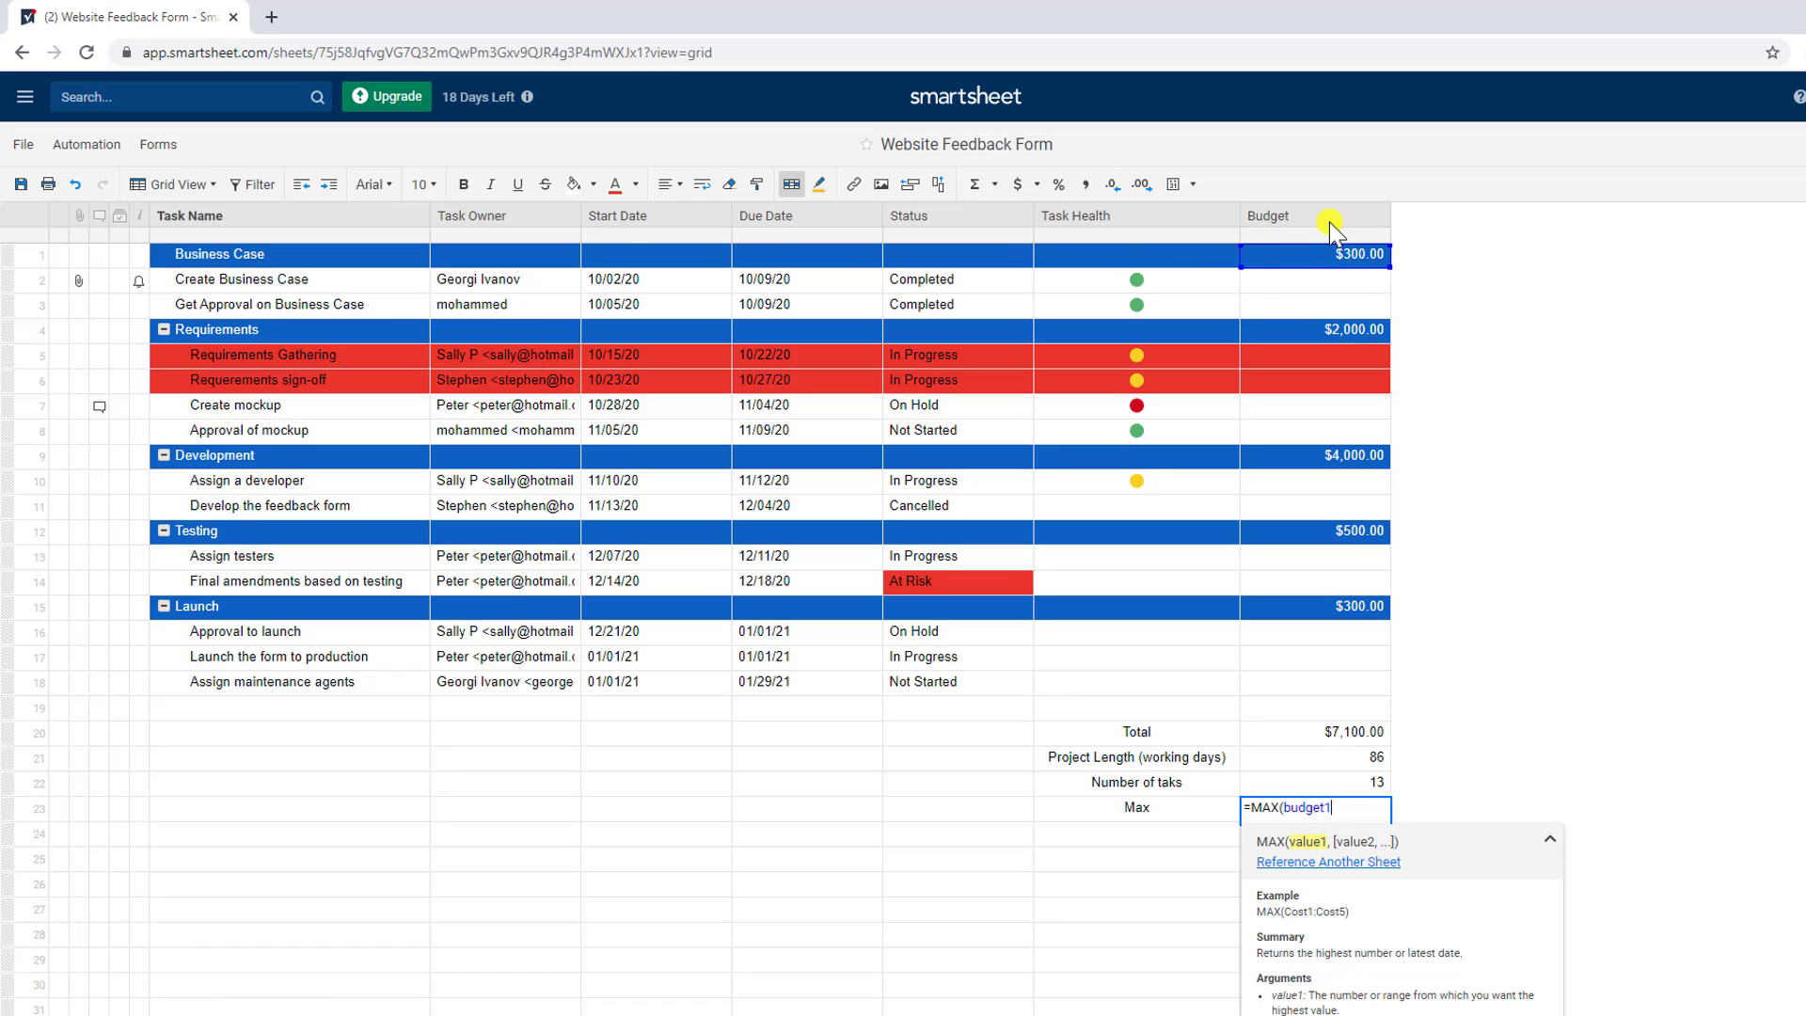
pyautogui.click(1375, 265)
pyautogui.write(':budget')
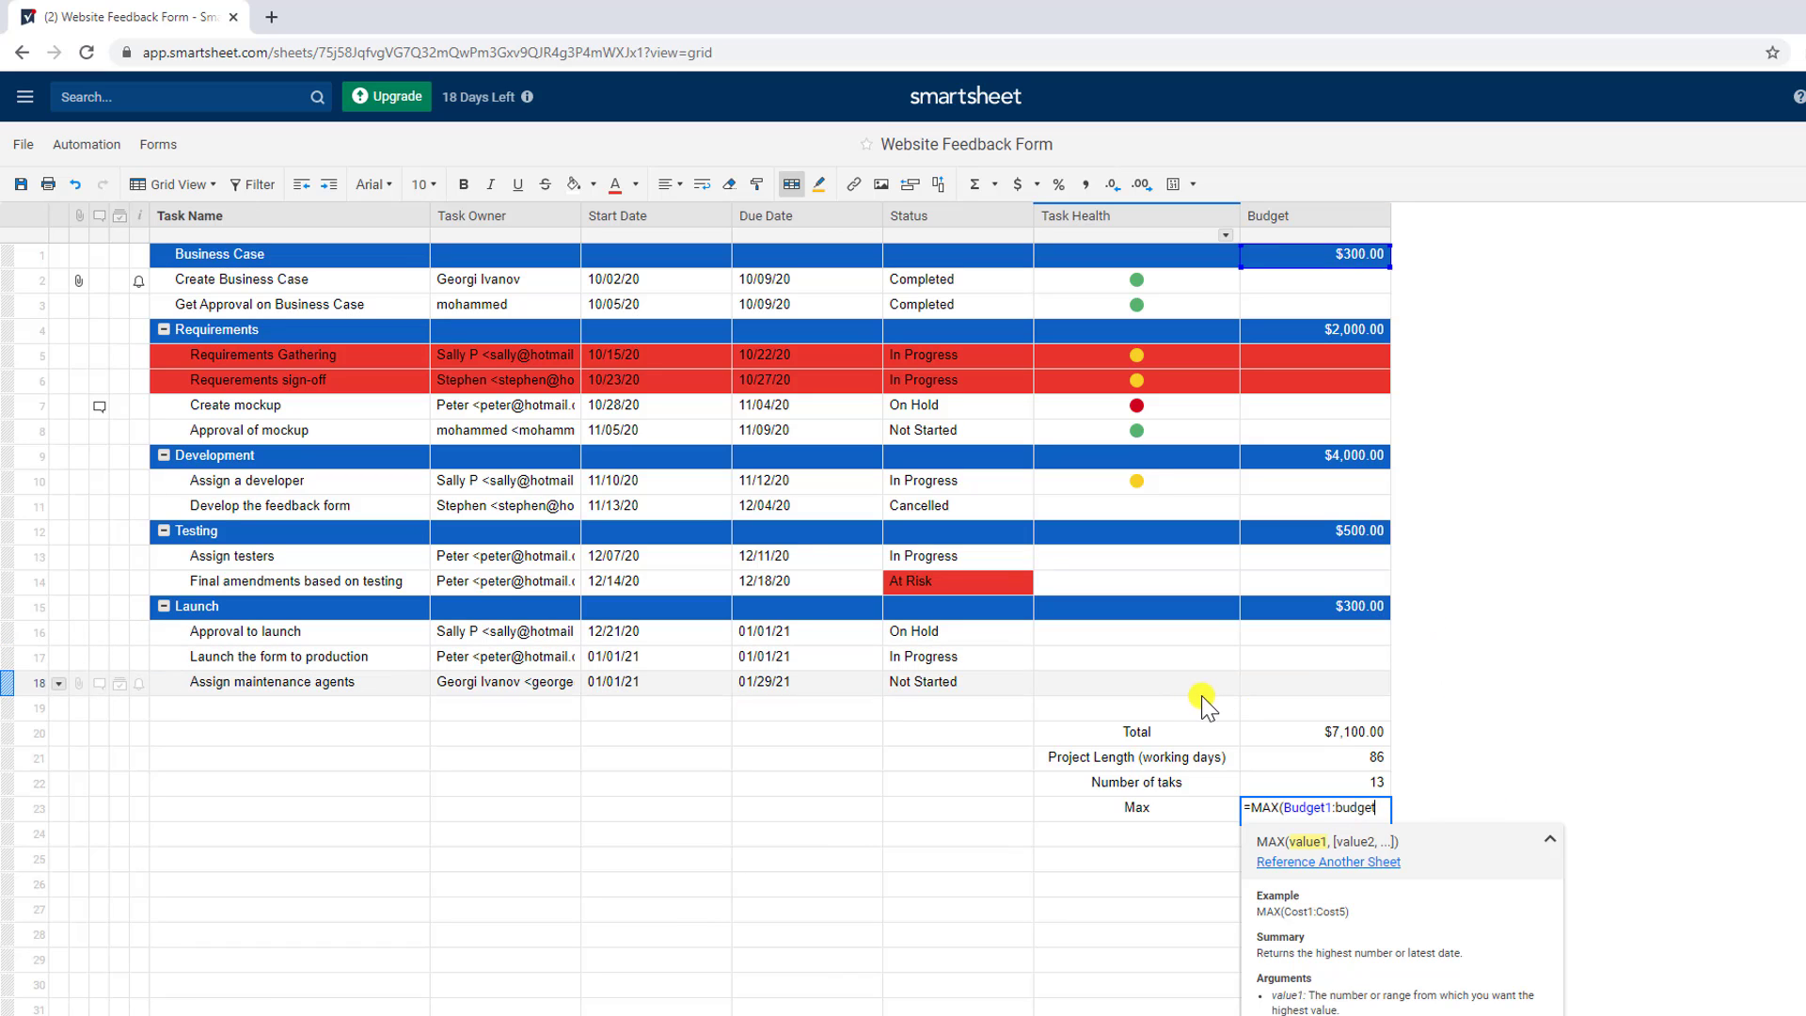
pyautogui.write('18')
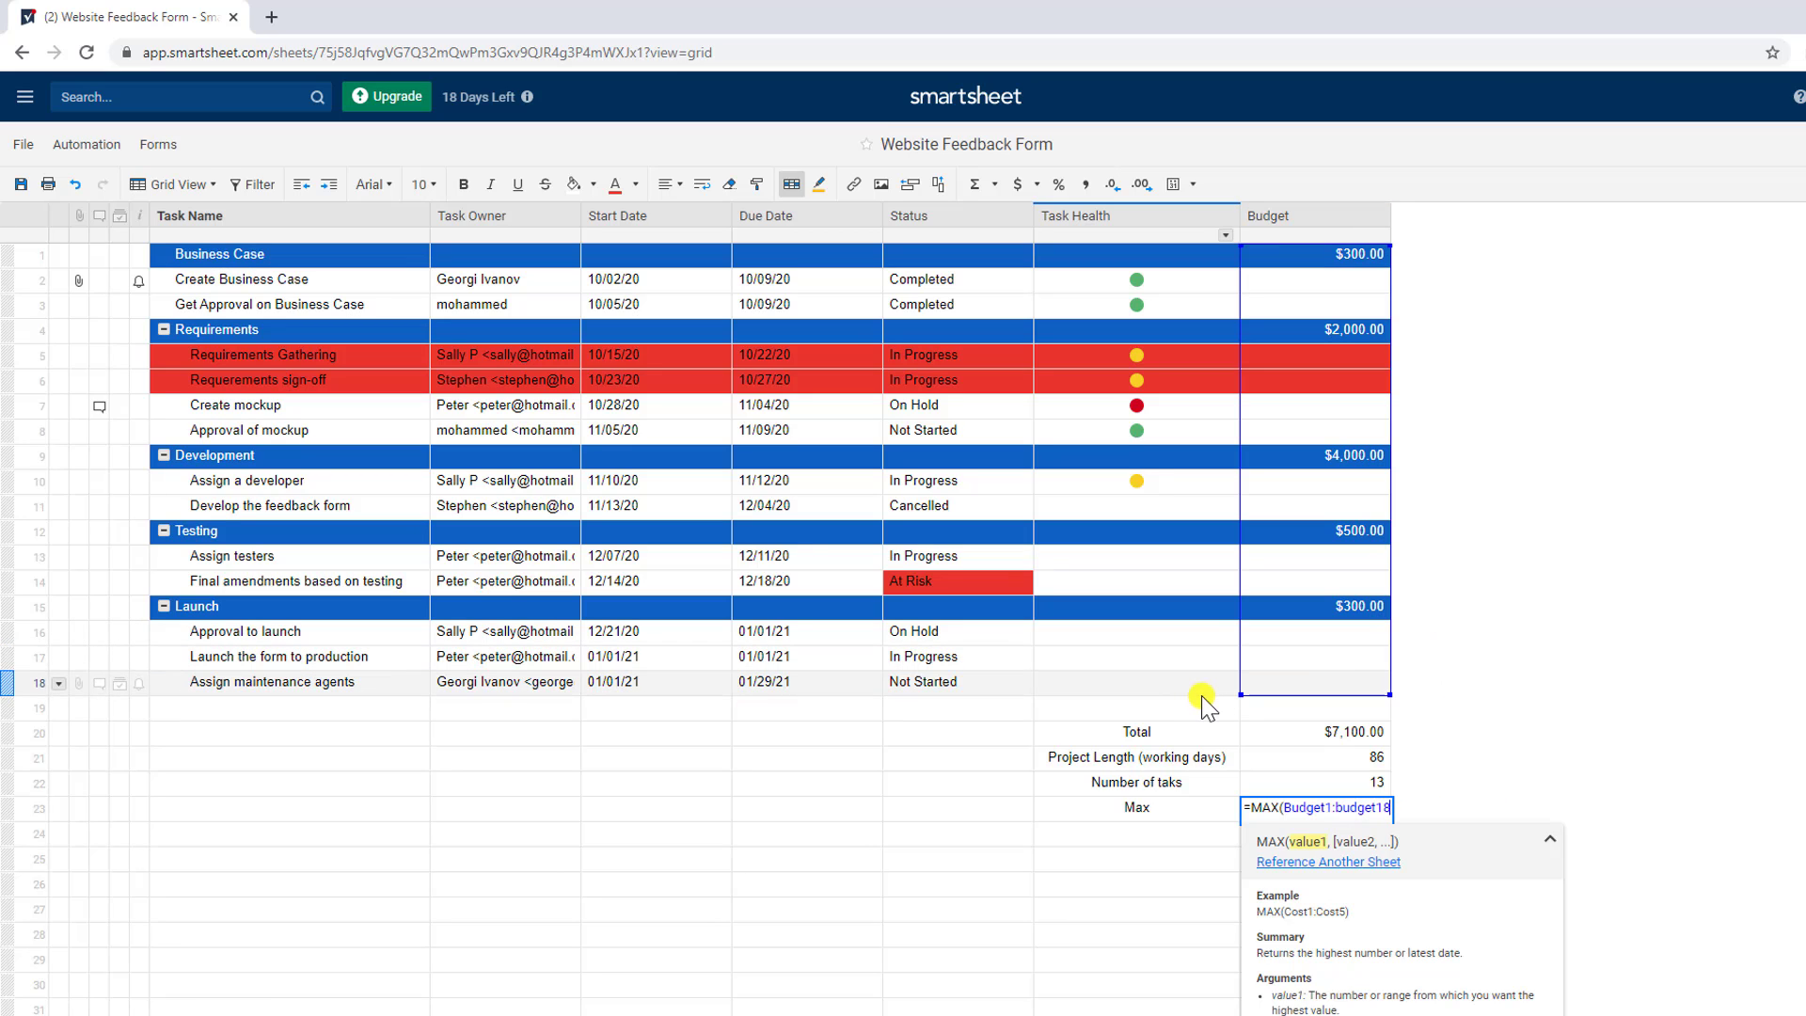
pyautogui.write(')')
pyautogui.press('Return')
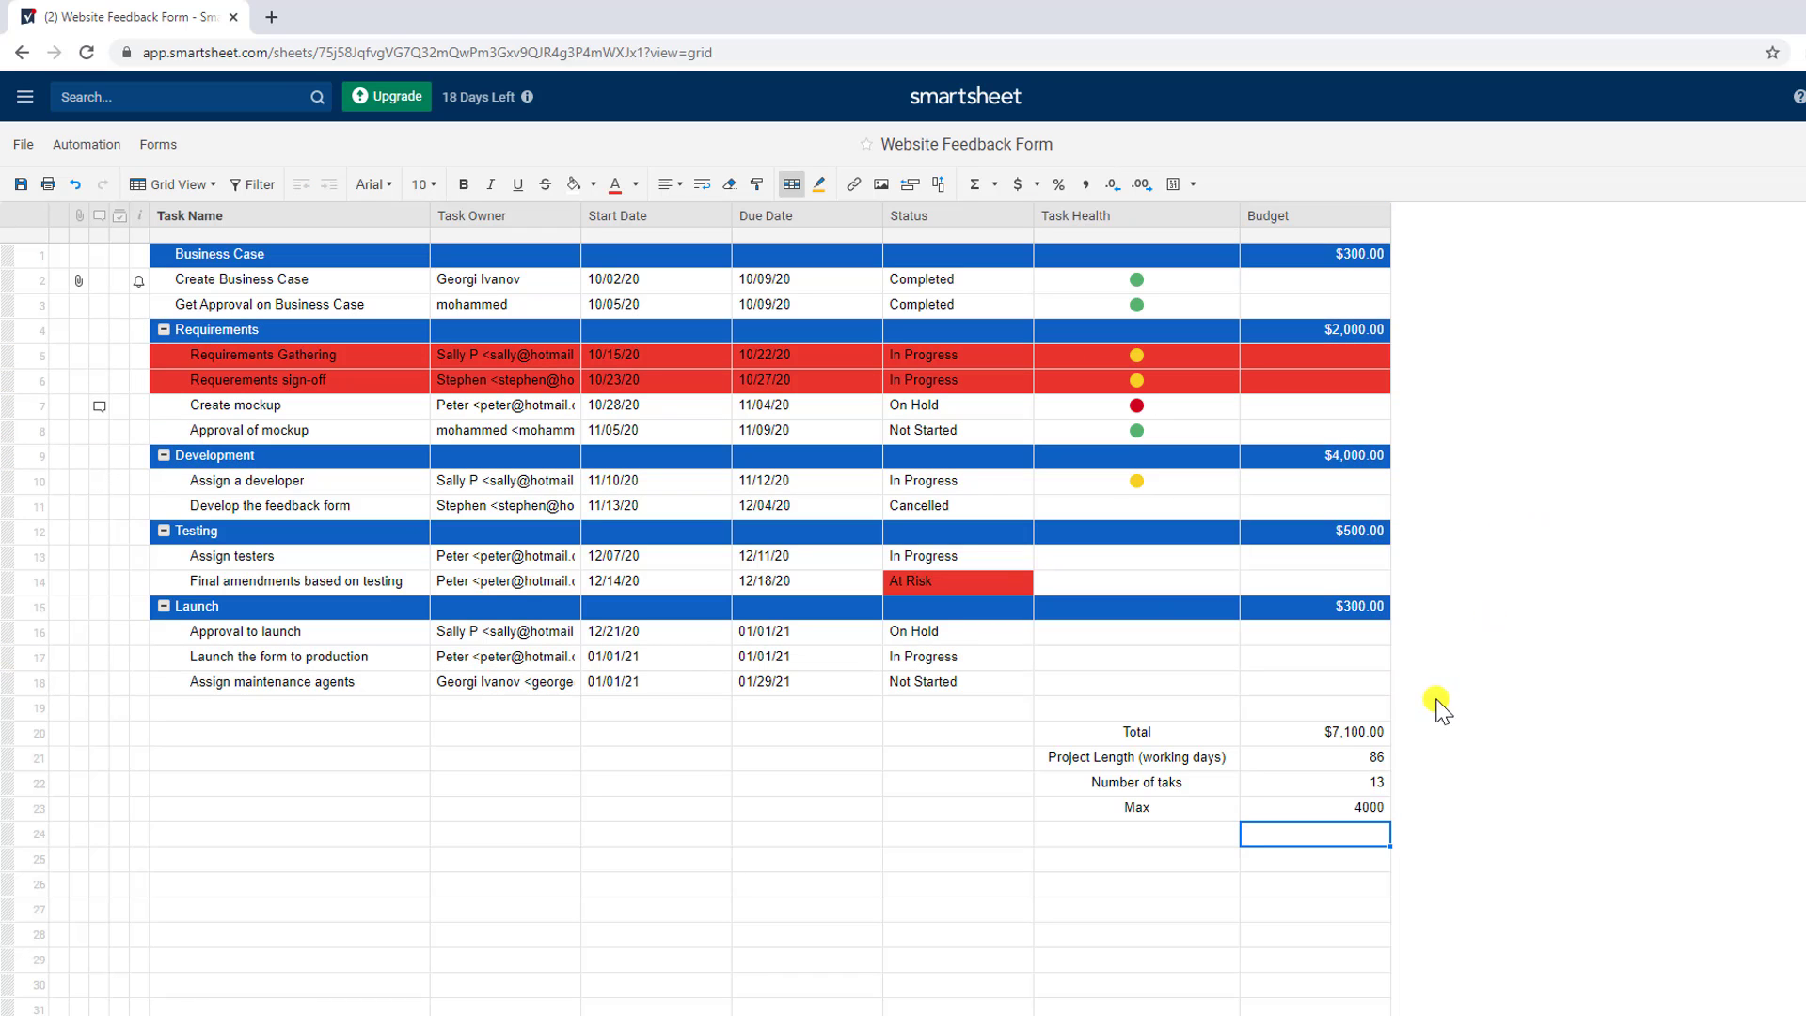
pyautogui.click(1381, 807)
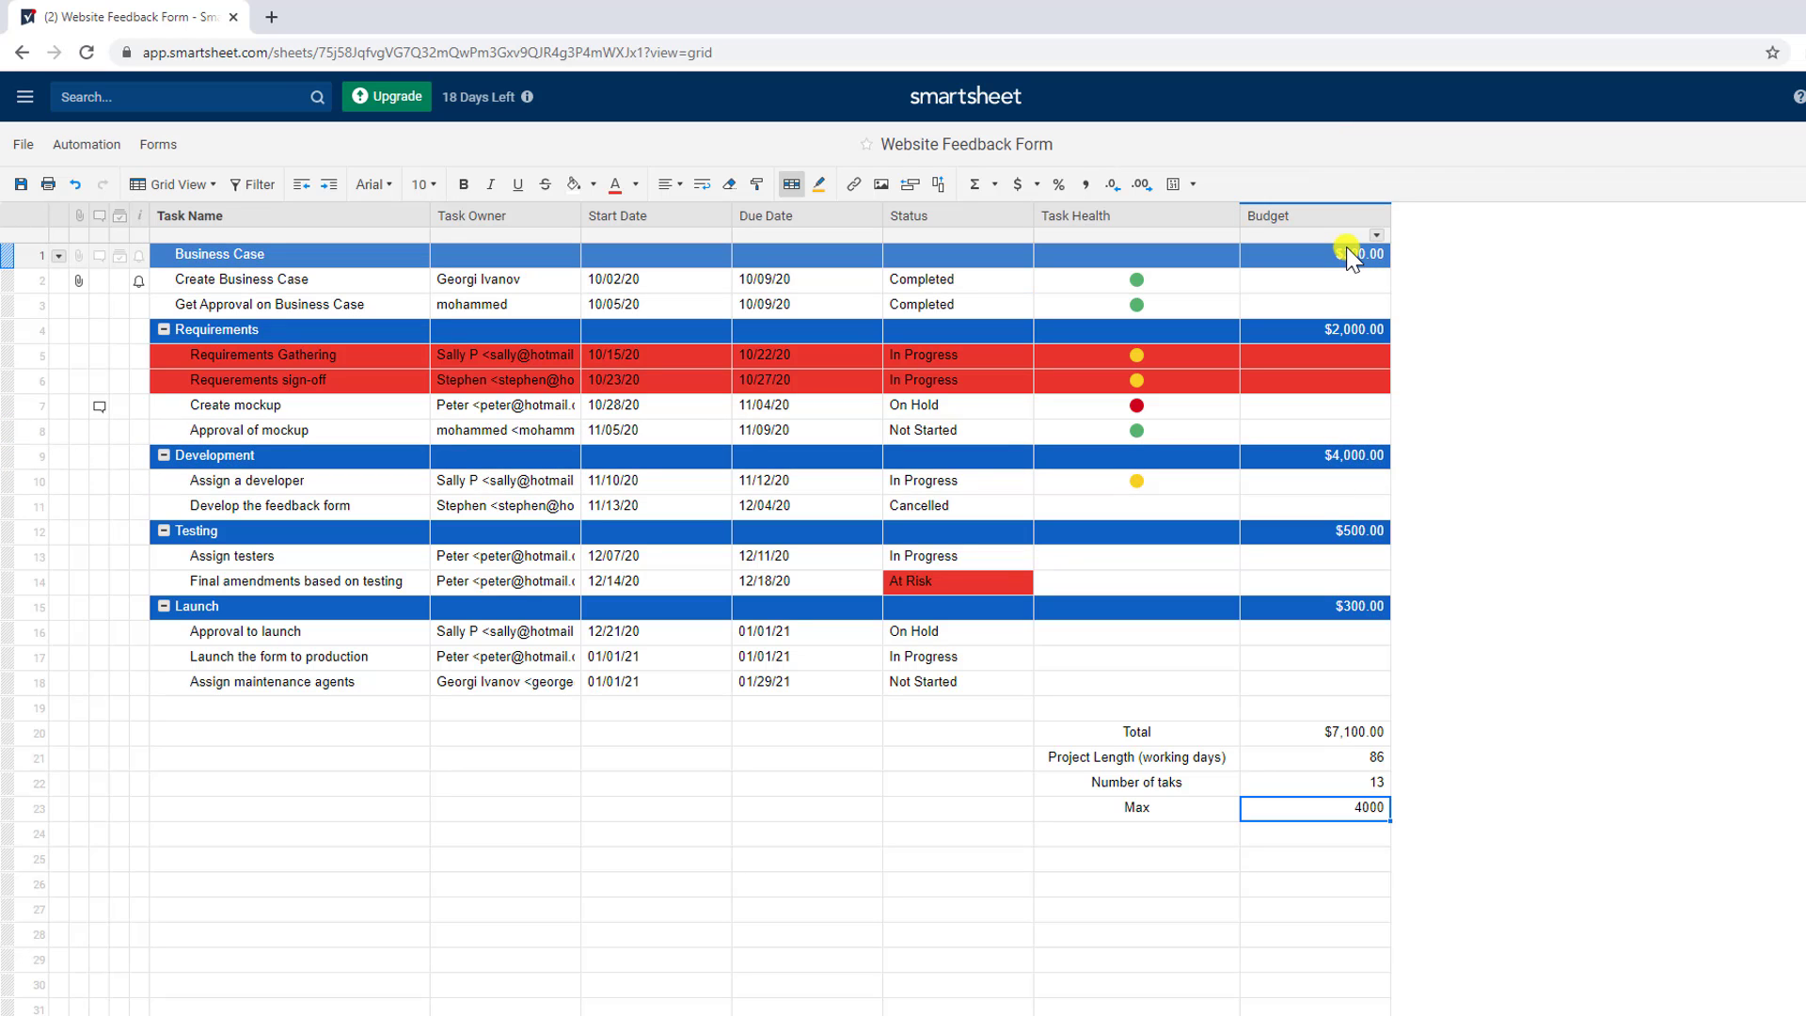
pyautogui.moveTo(1382, 814)
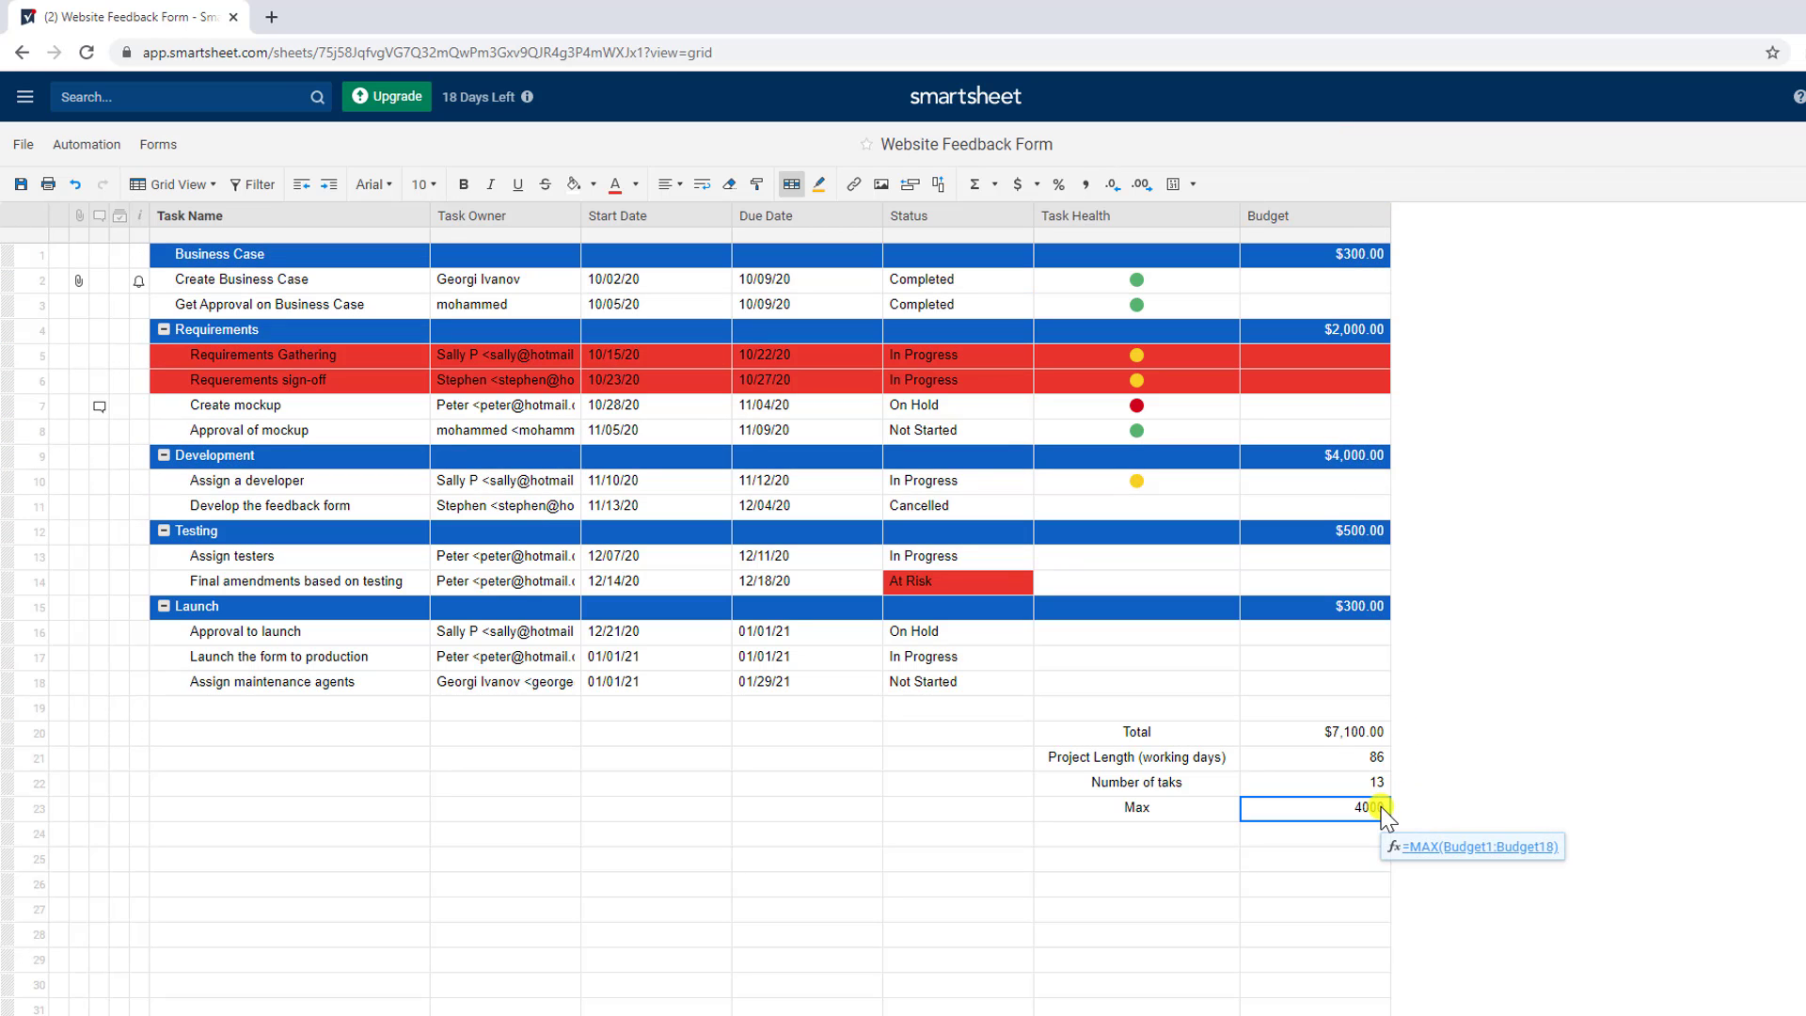
# Insert a blank row above "Develop the feedback form" and set its Budget to 10,000.
pyautogui.click(1159, 585)
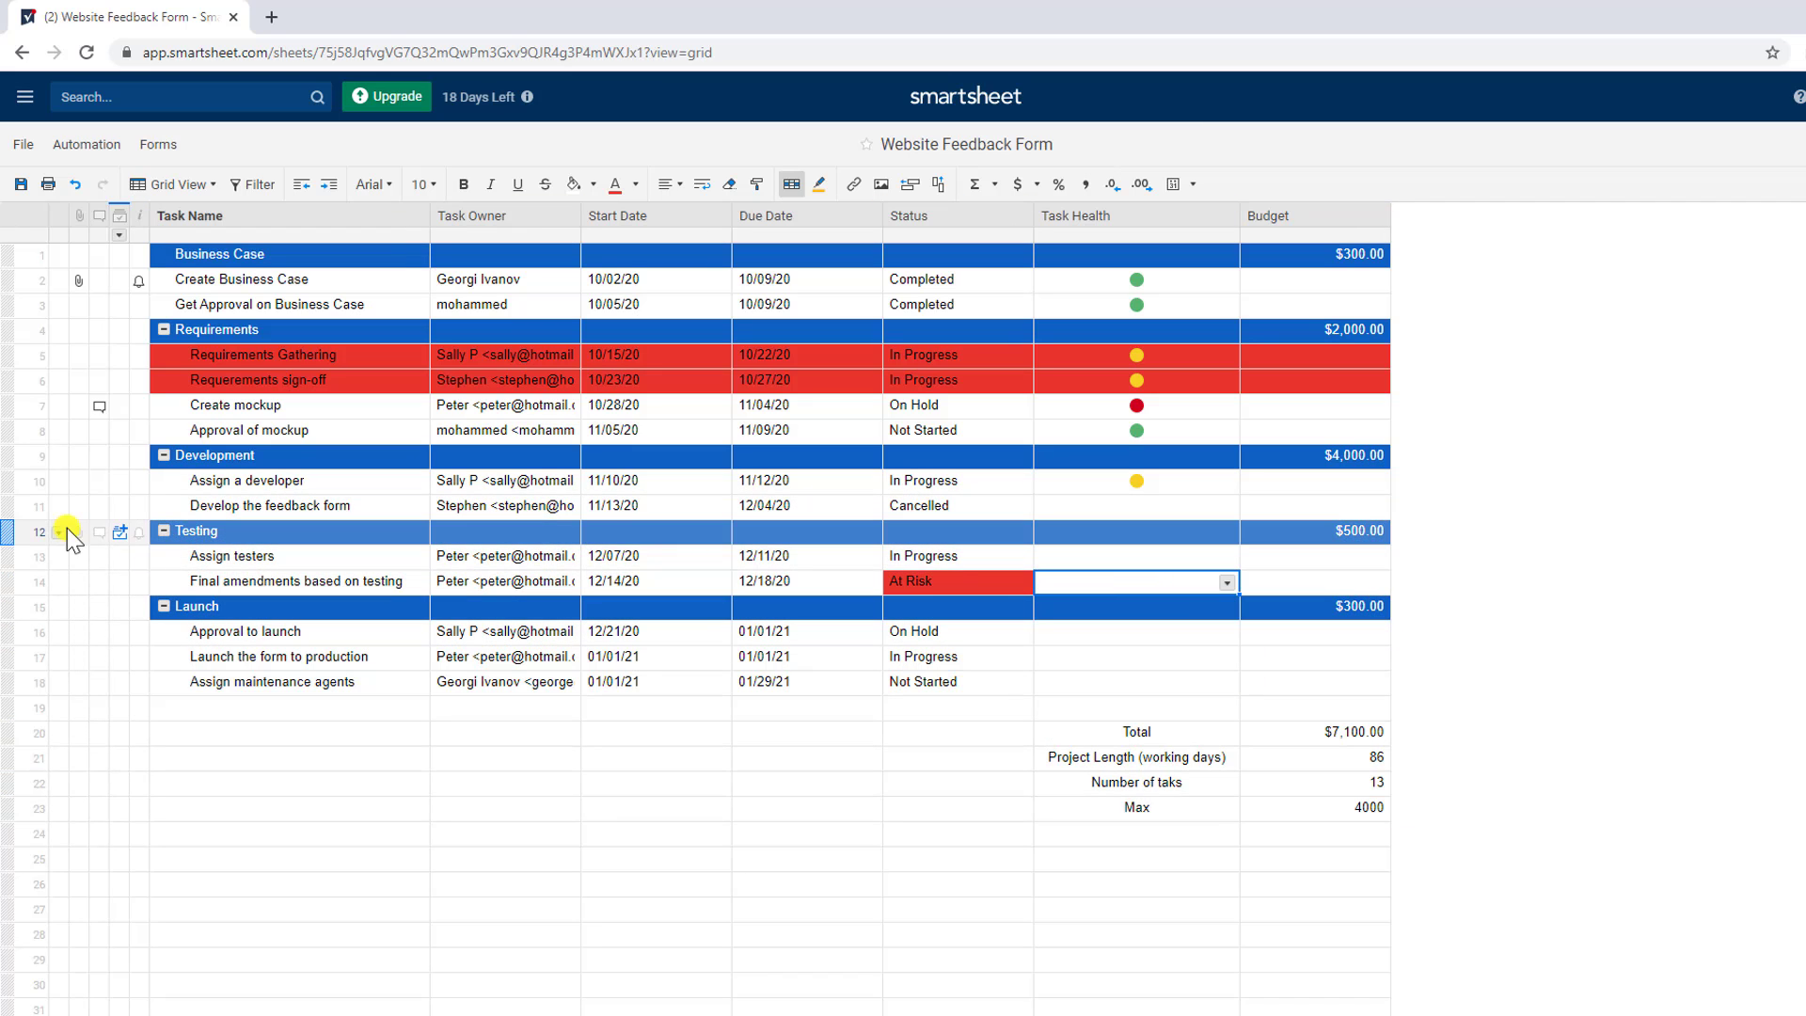
pyautogui.rightClick(13, 513)
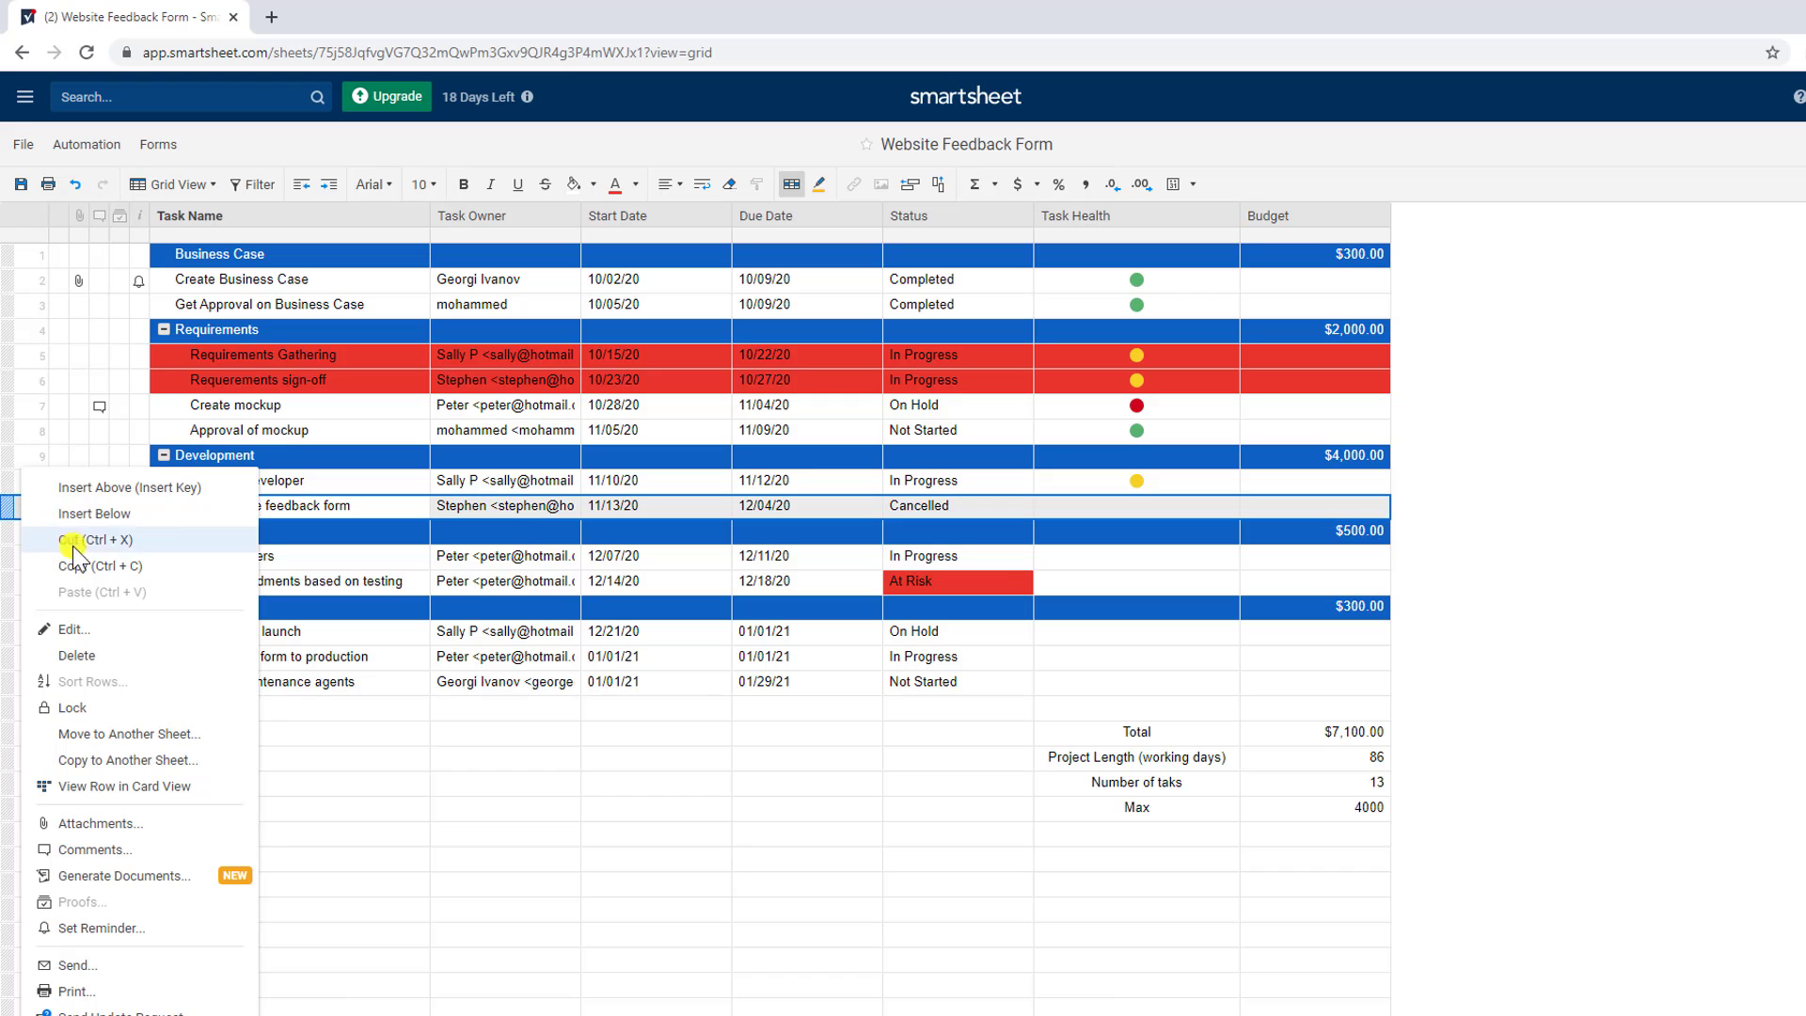
pyautogui.click(99, 487)
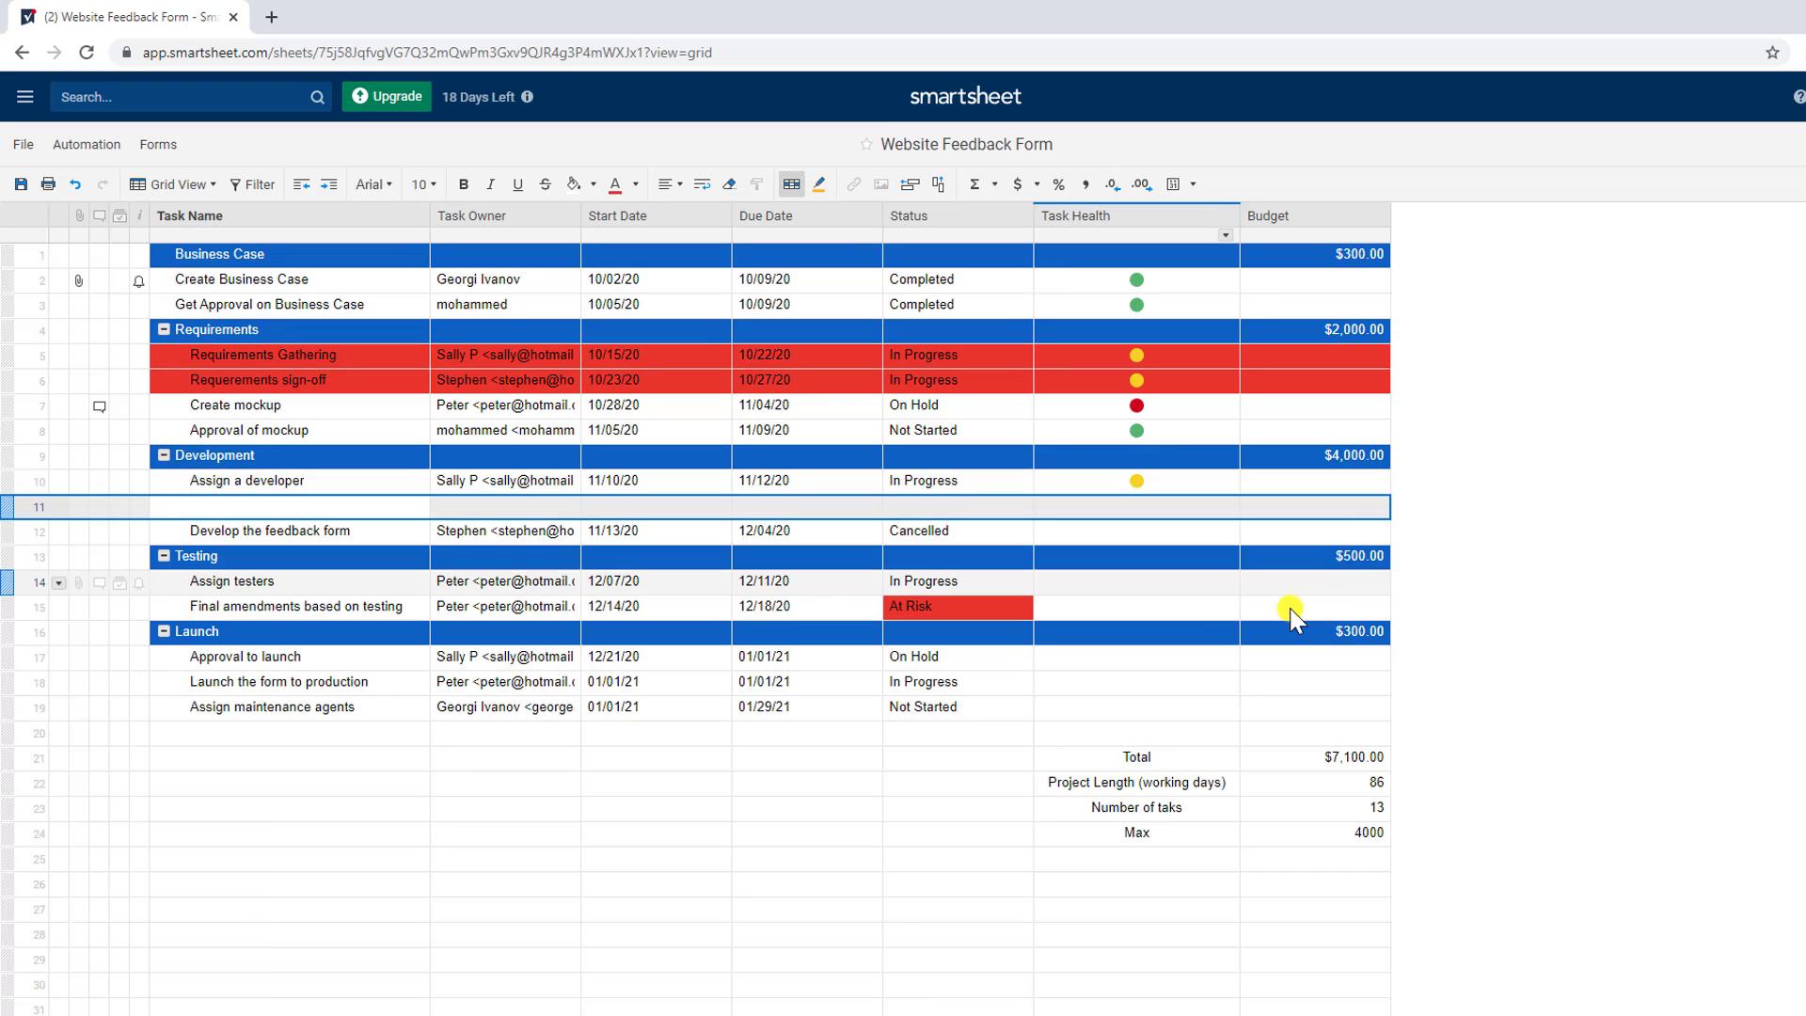
pyautogui.click(1371, 505)
pyautogui.write('10')
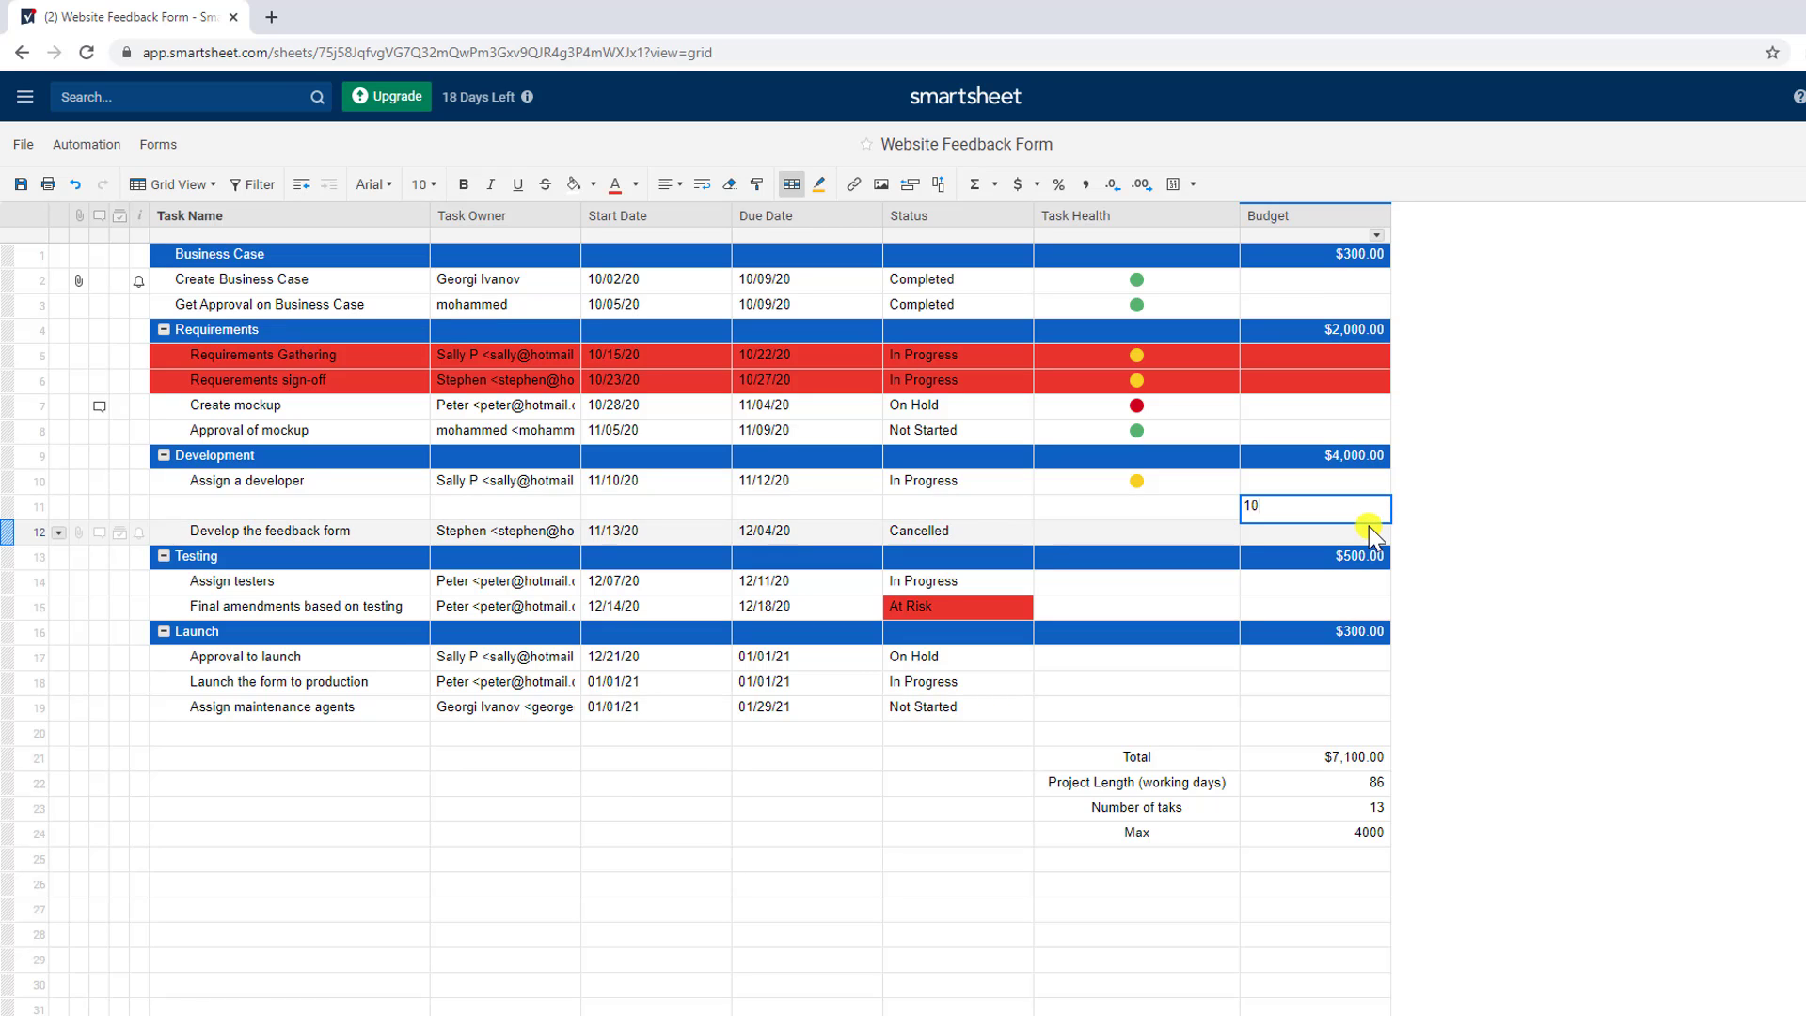
pyautogui.write(',000')
pyautogui.press('Return')
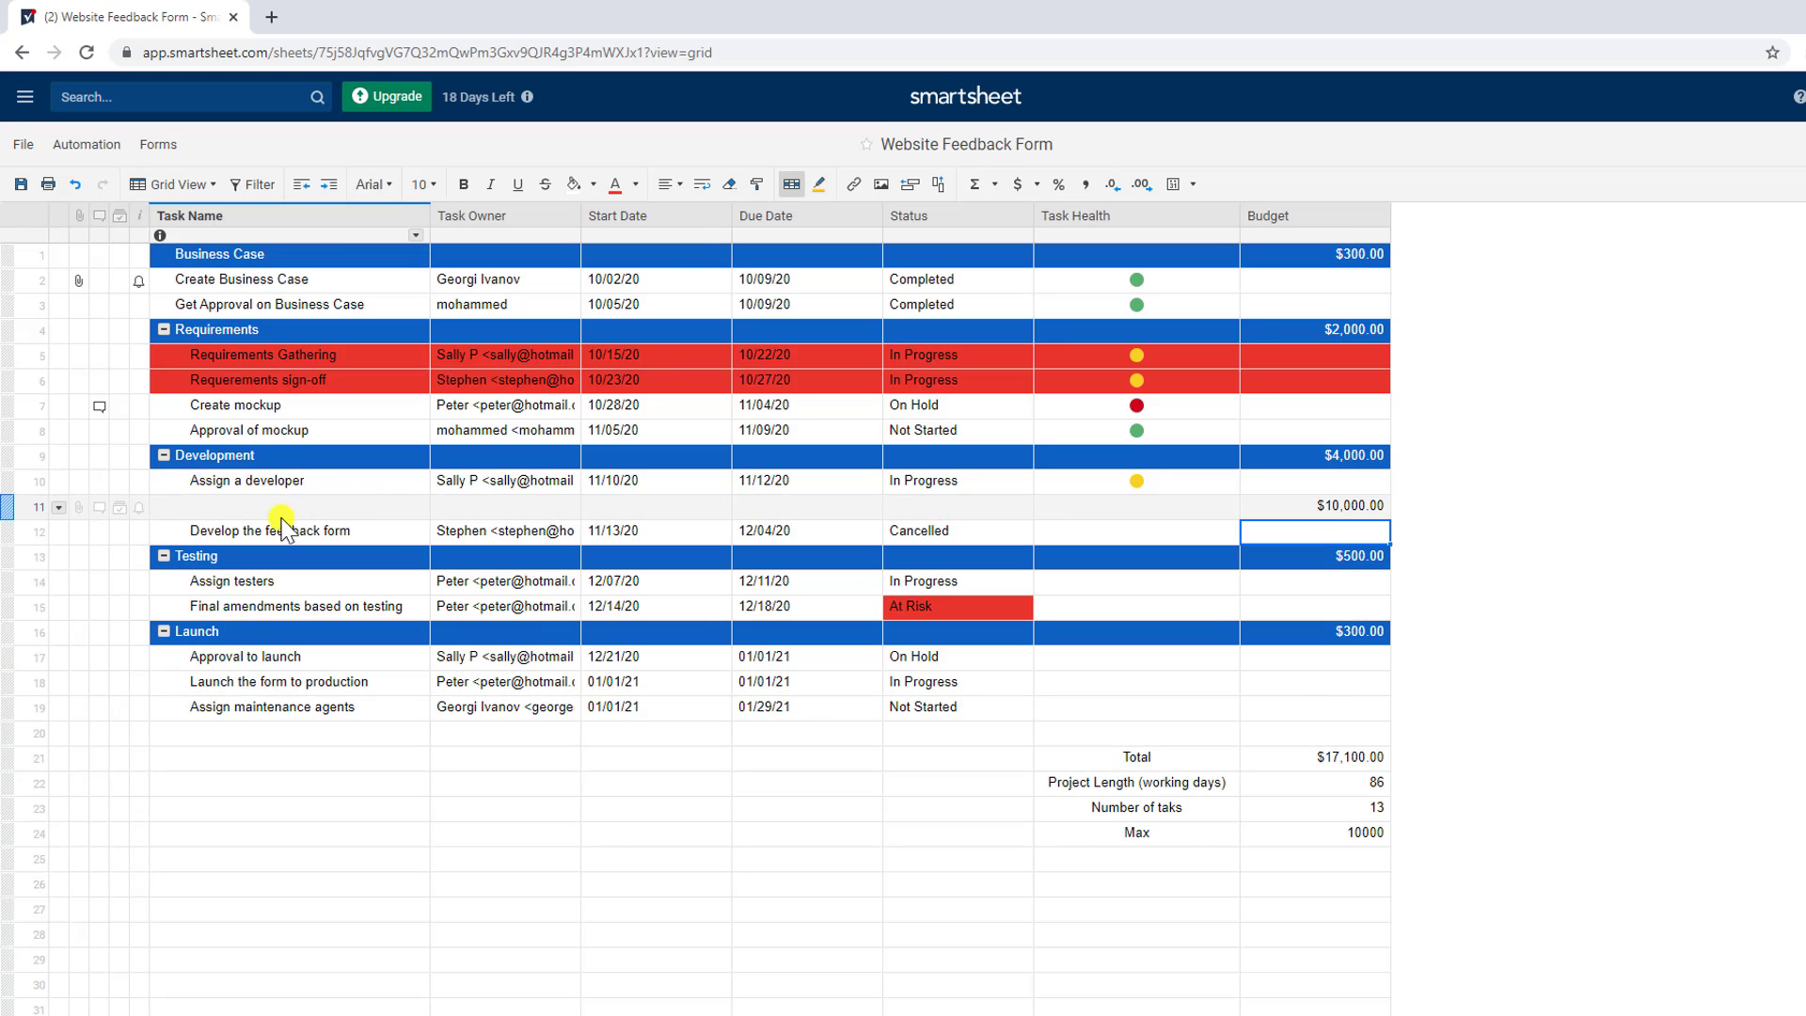
# Delete the added row above "Develop the feedback form".
pyautogui.rightClick(12, 505)
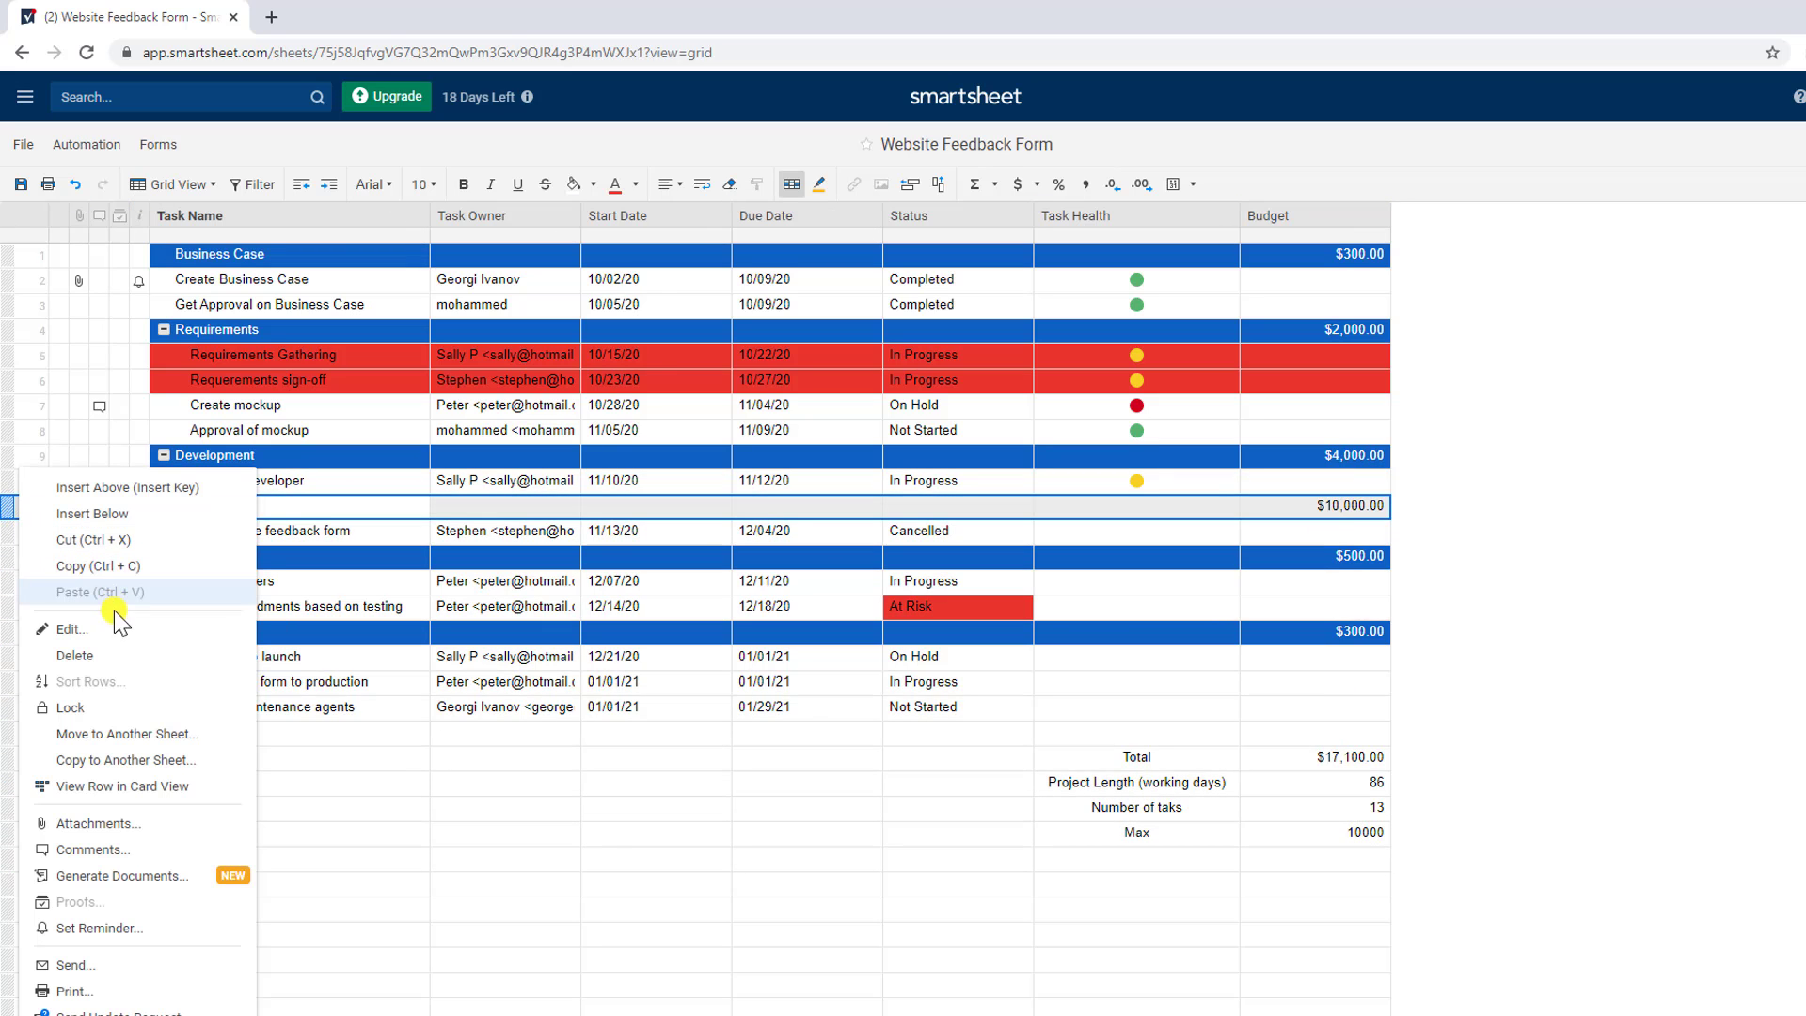
pyautogui.click(107, 657)
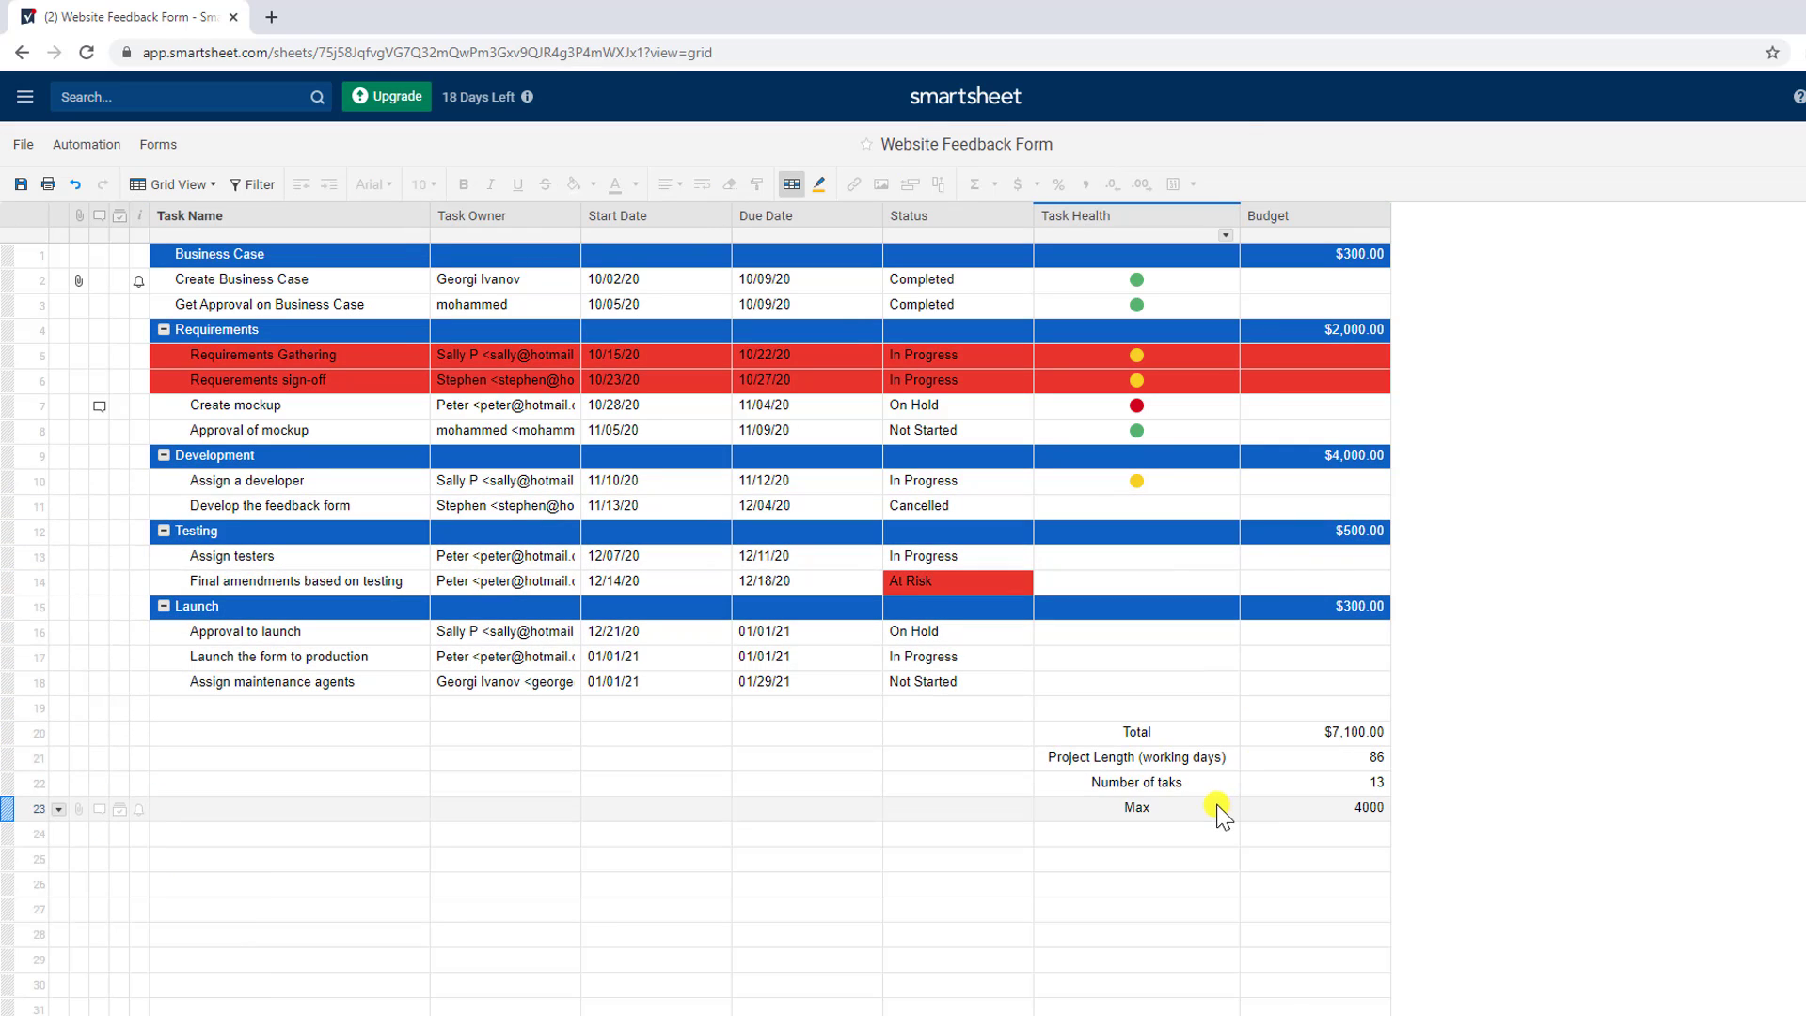
# Label the Task Health cell of row 24 "addition" and enter =Budget1+Budget9 in its Budget cell.
pyautogui.click(1179, 835)
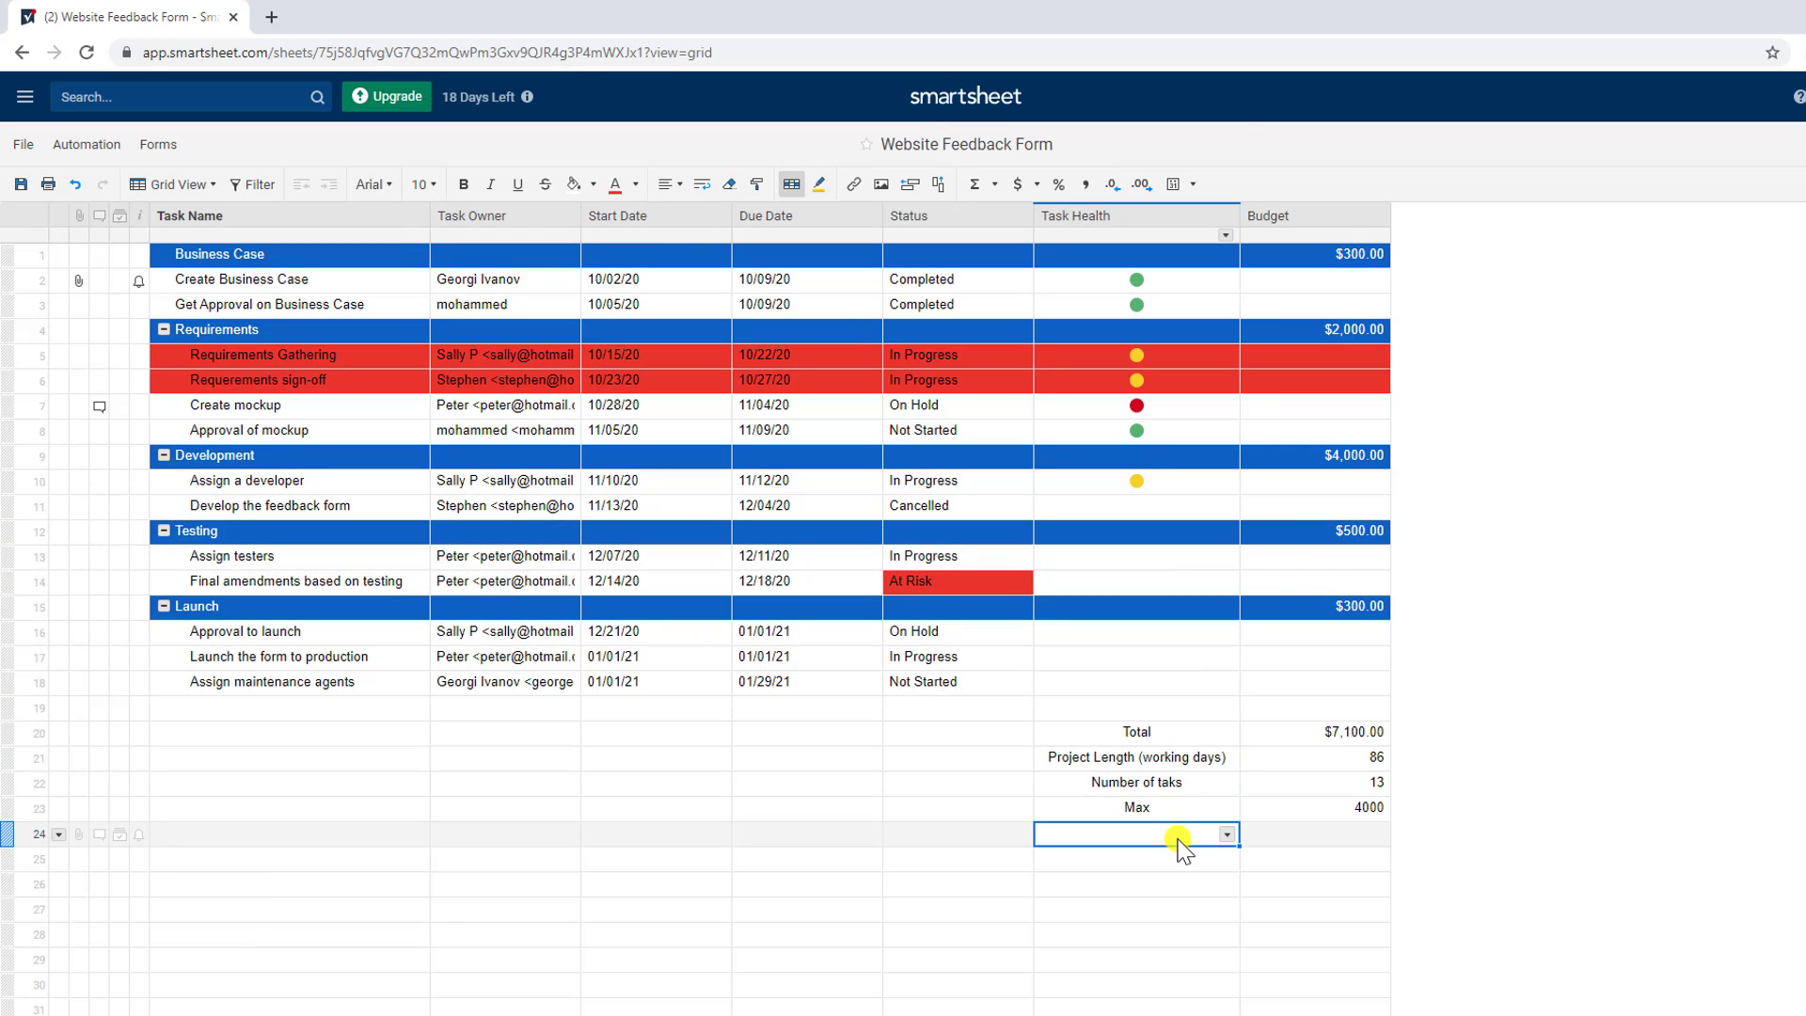
pyautogui.write('addition')
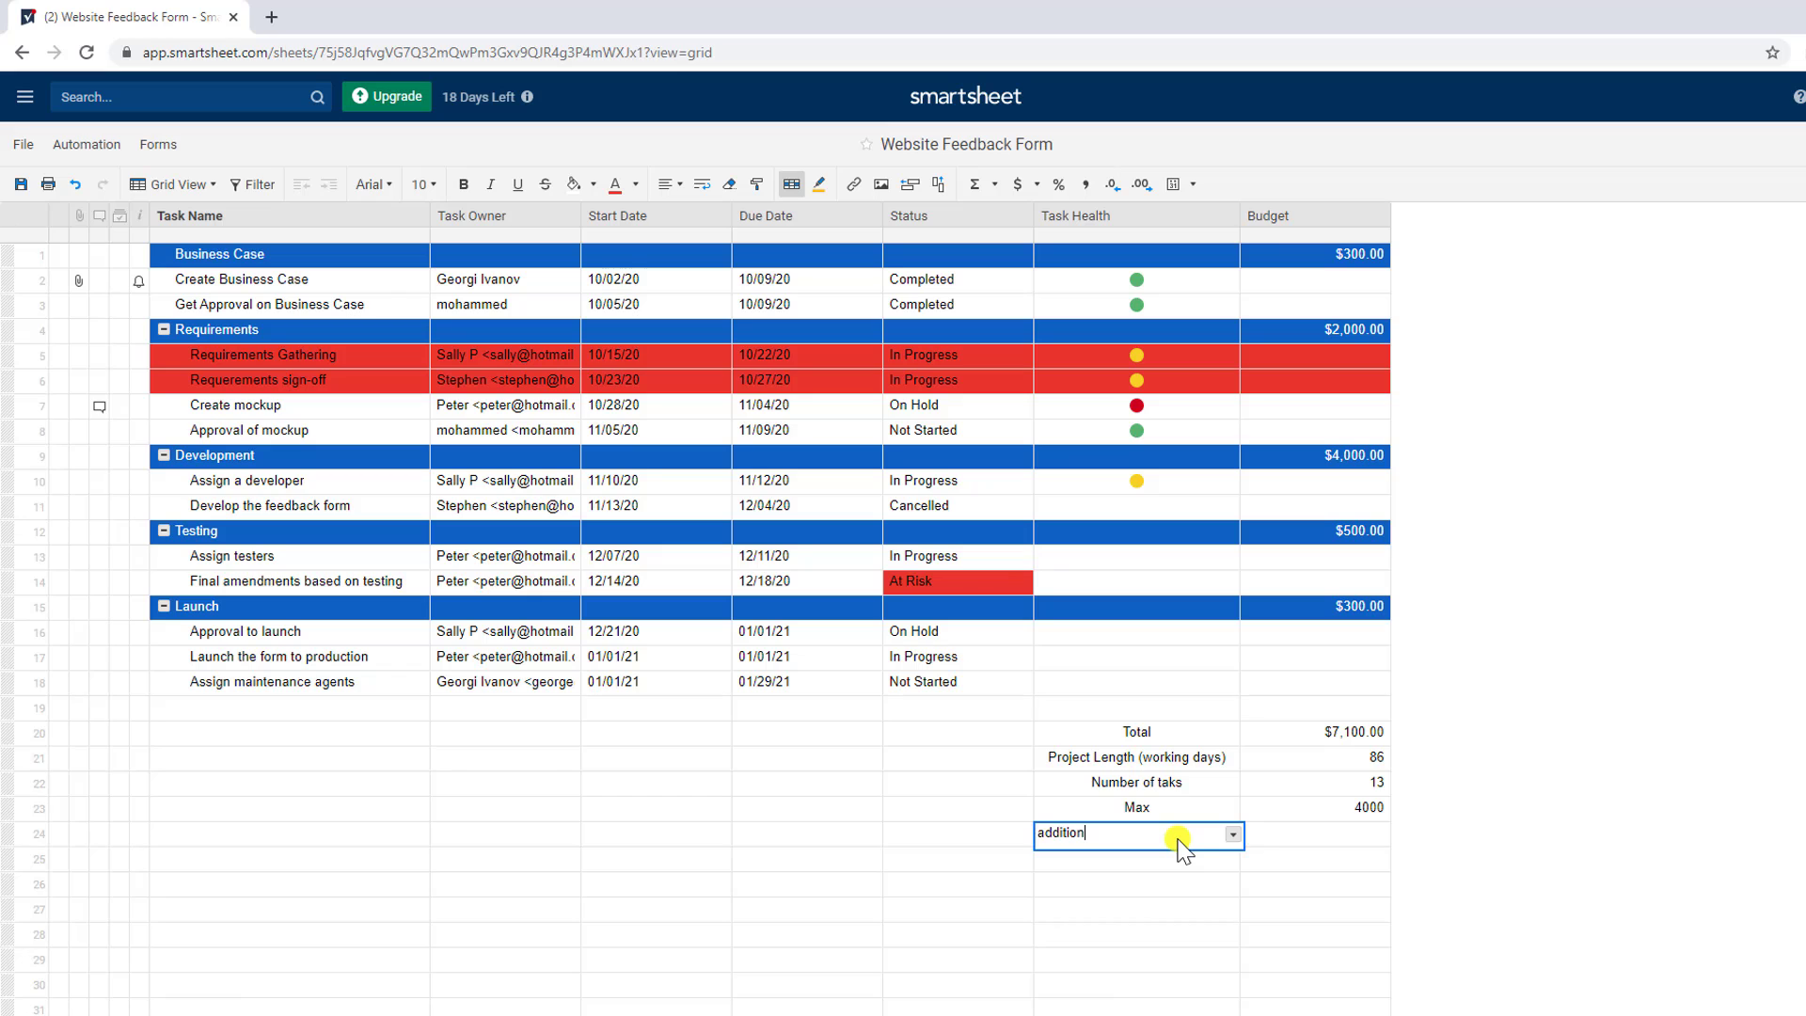
pyautogui.click(1343, 832)
pyautogui.write('=')
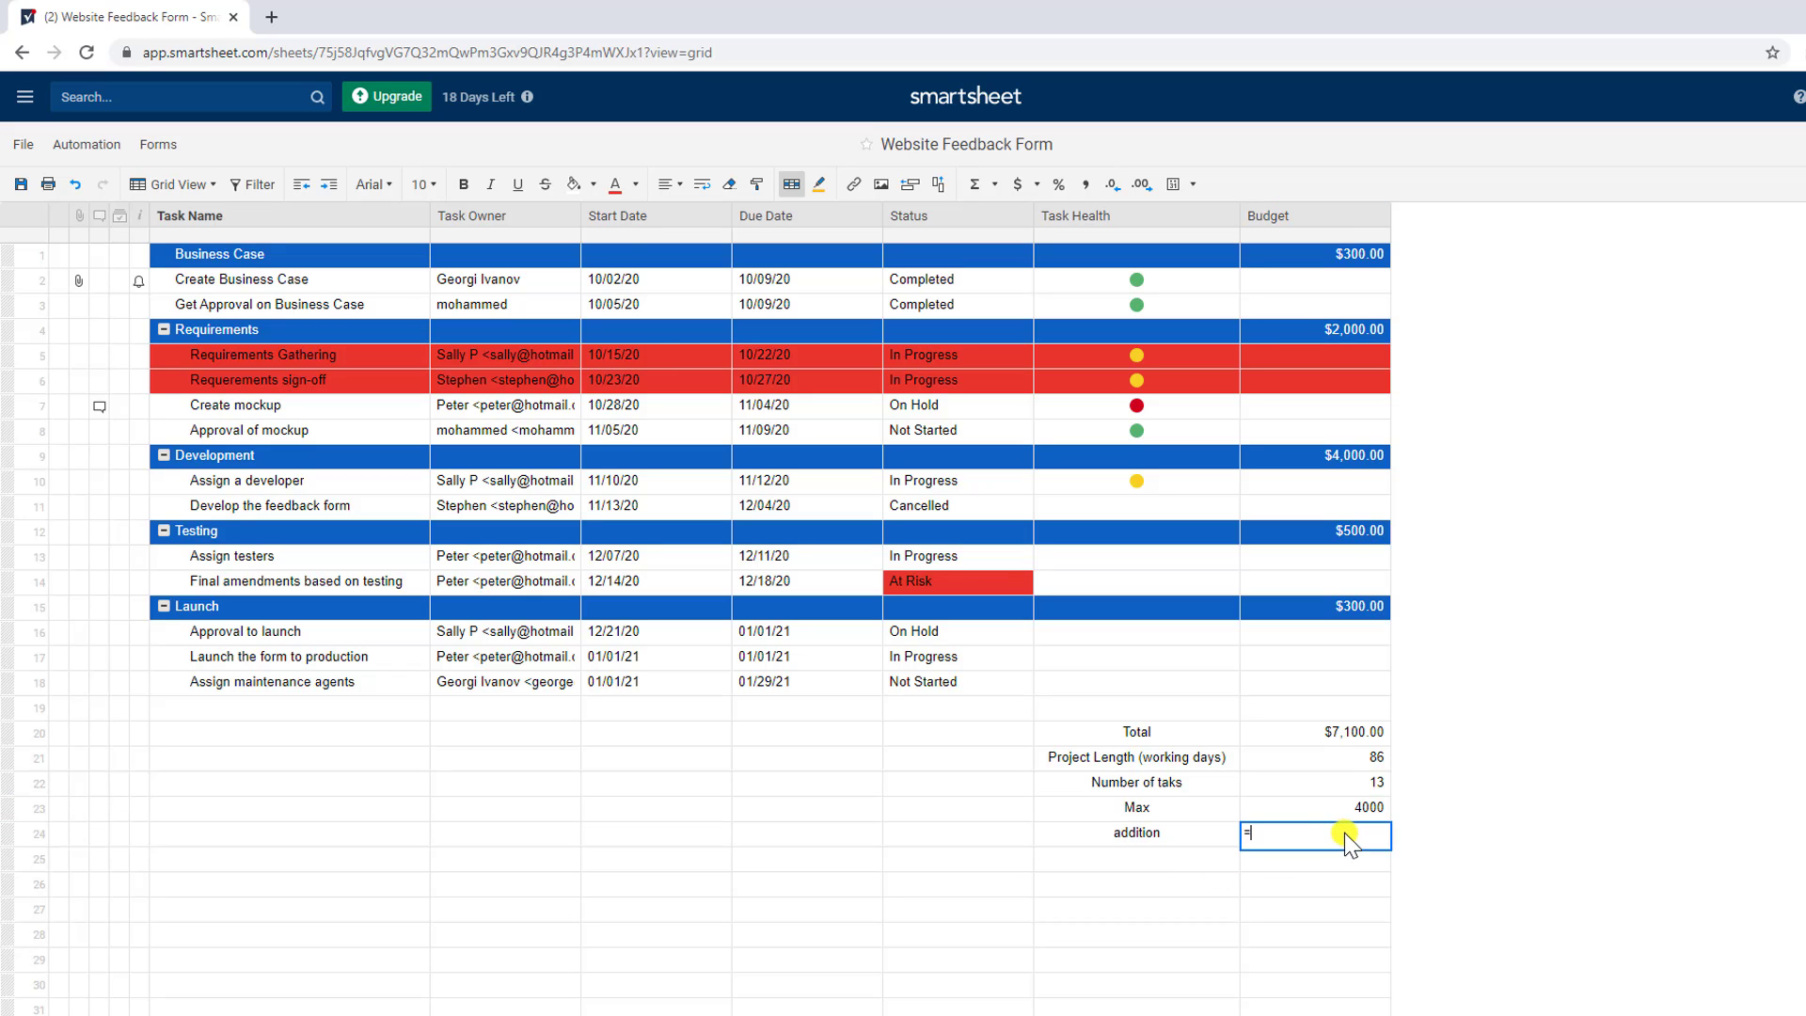
pyautogui.click(1361, 255)
pyautogui.click(1340, 457)
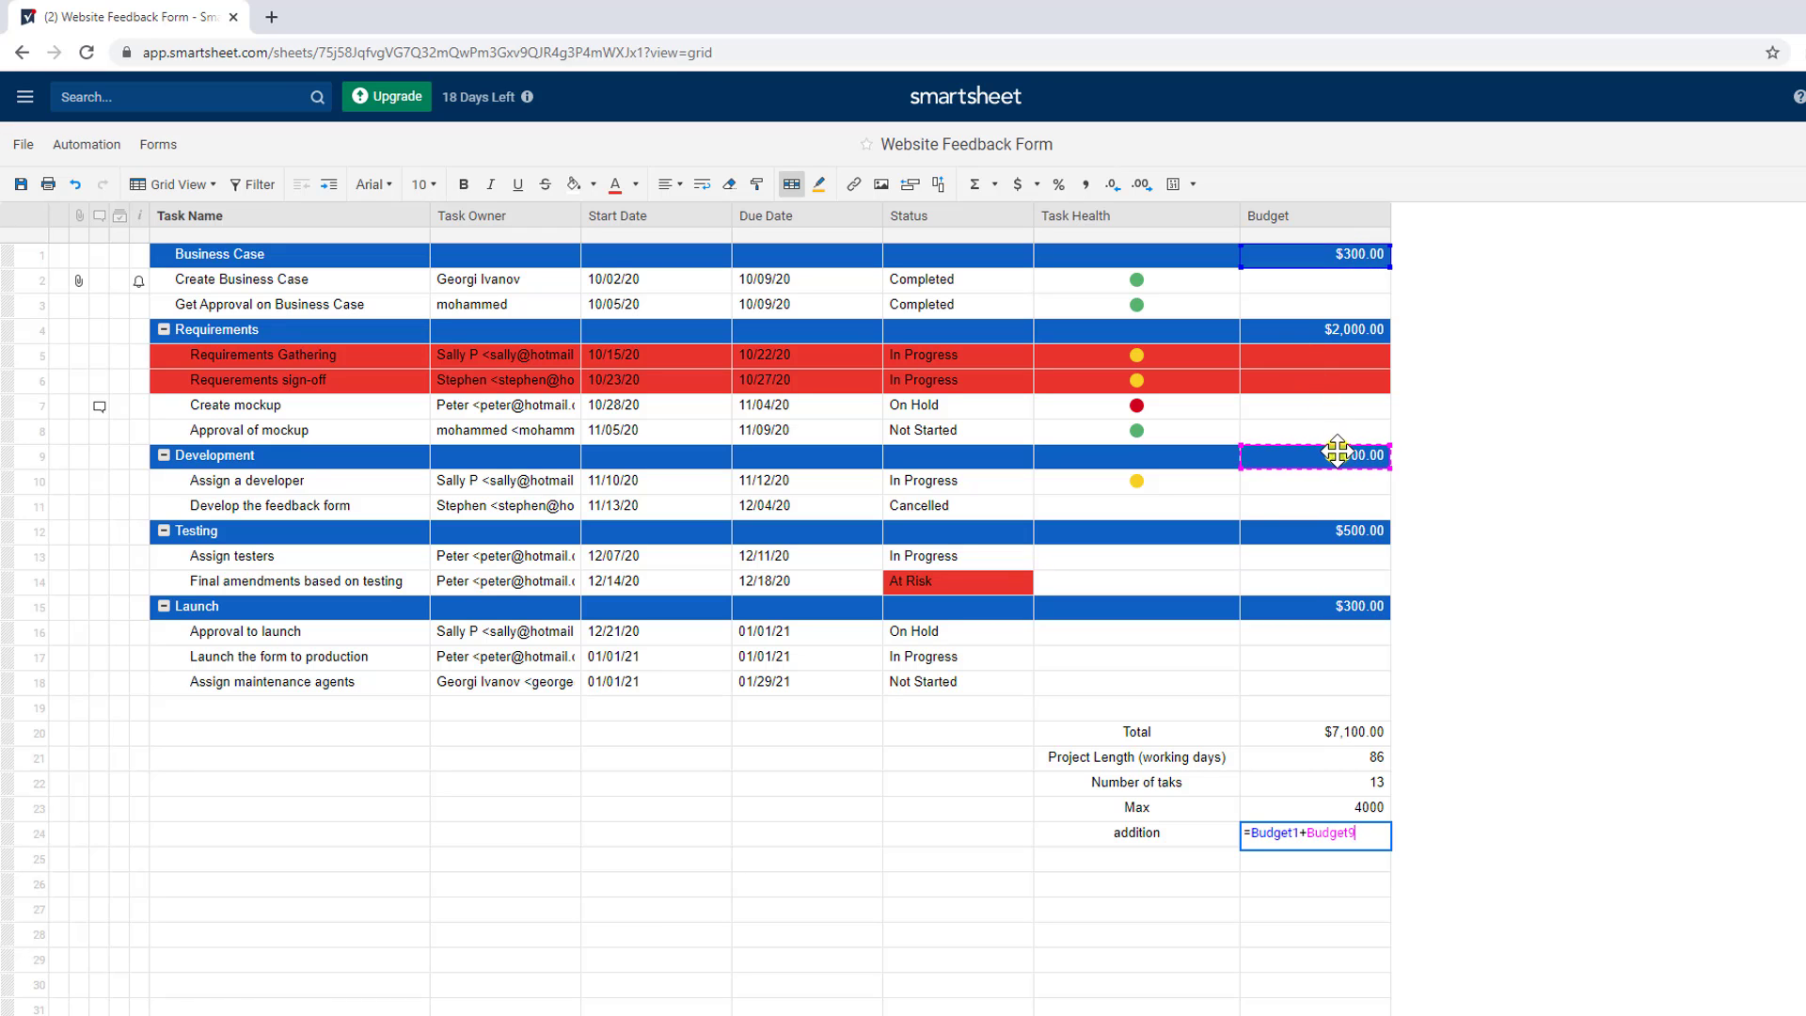
pyautogui.press('Return')
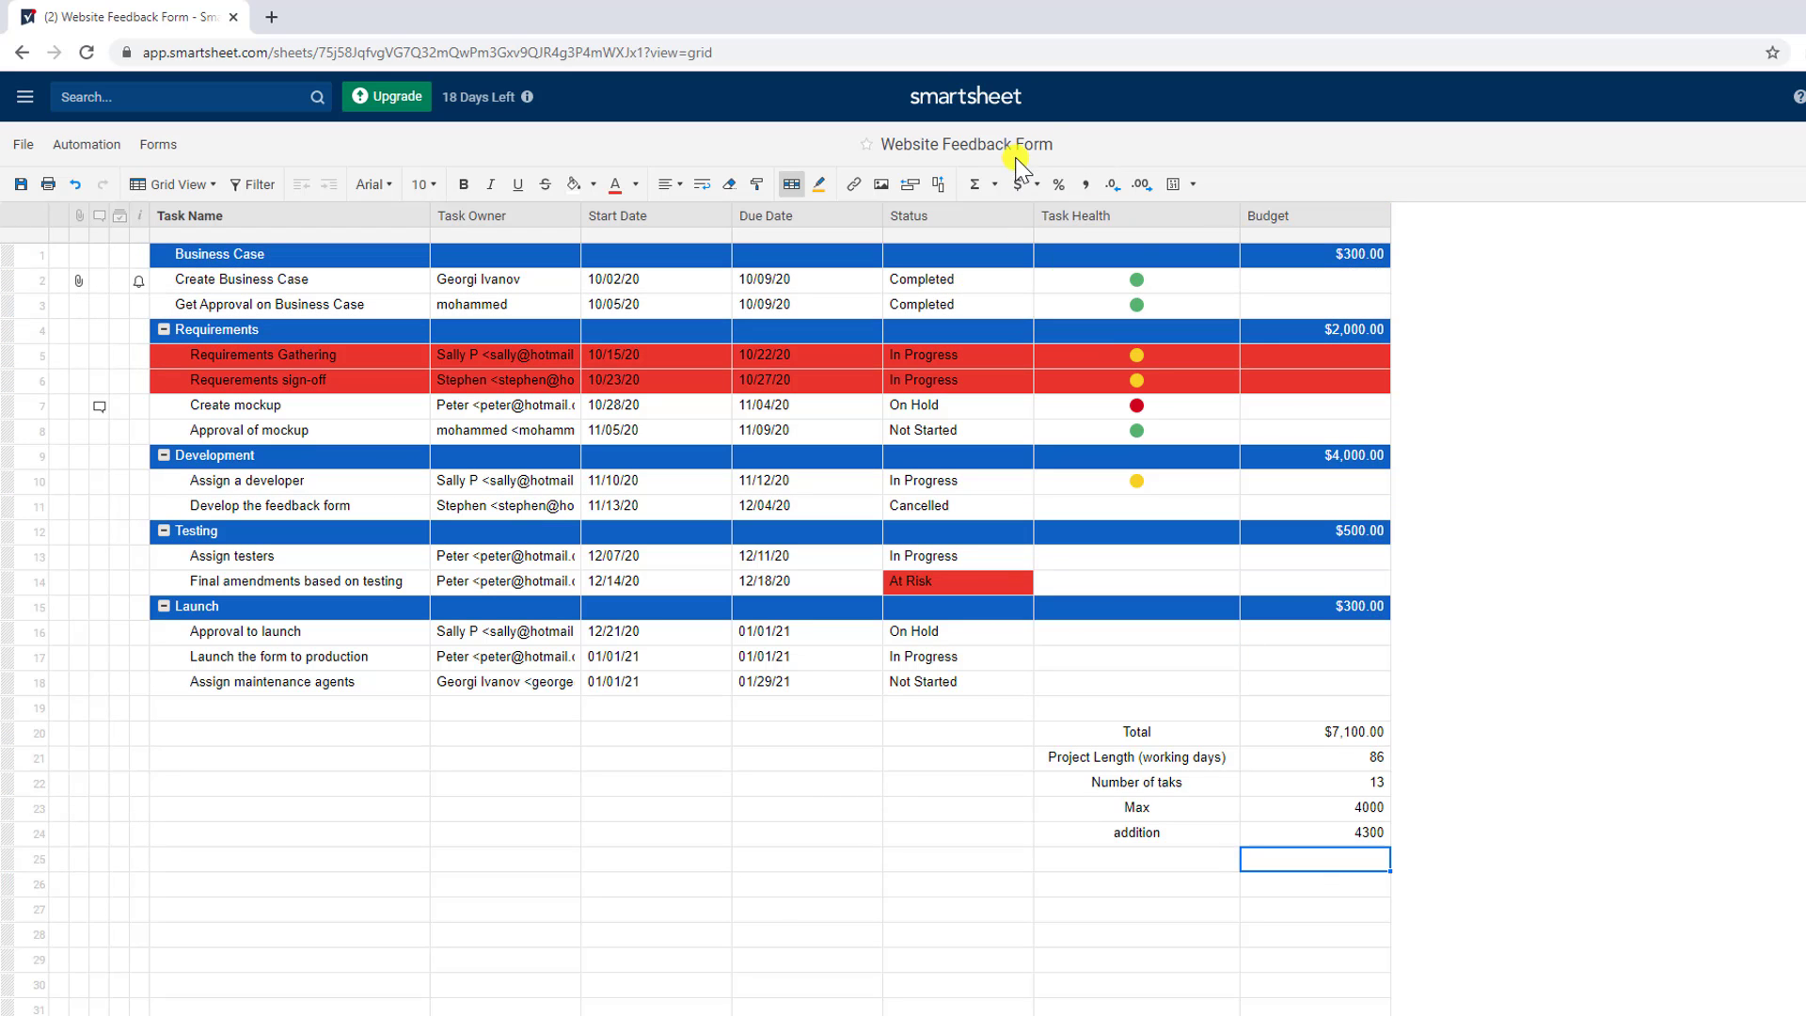
# Browse the available functions by category, including the date, numeric and complete function lists.
pyautogui.click(995, 184)
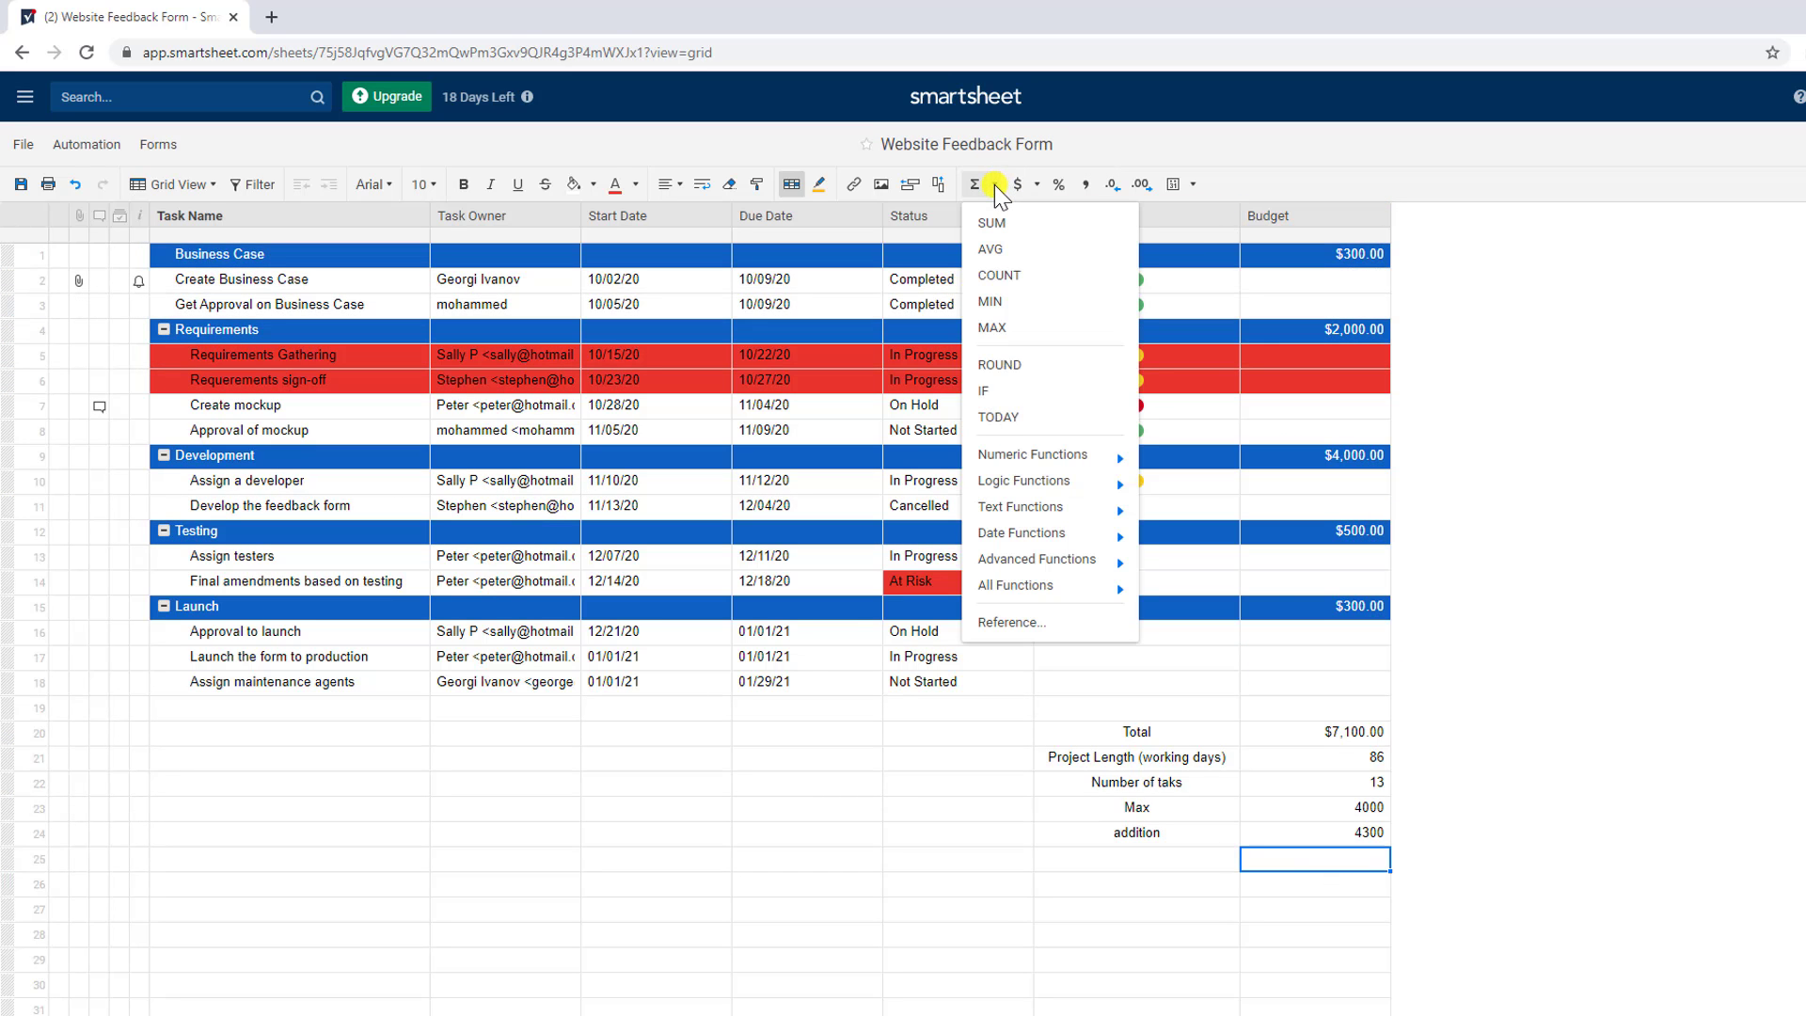
pyautogui.moveTo(1086, 567)
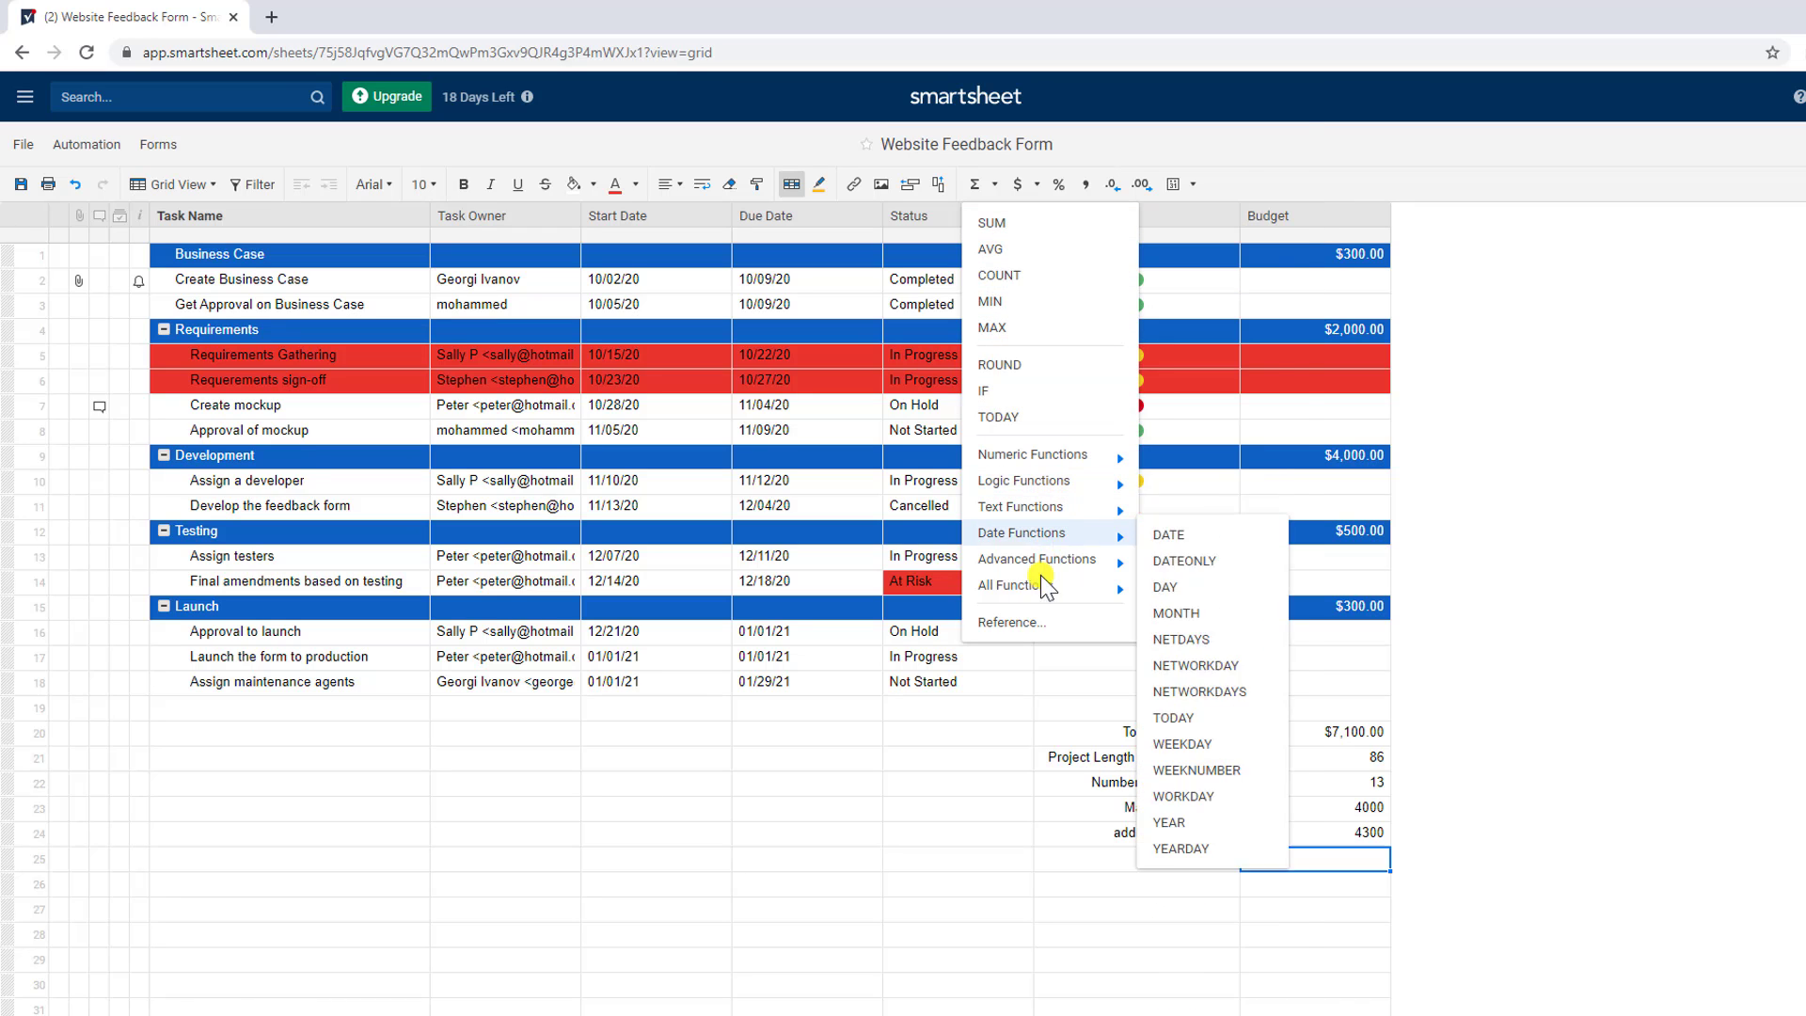
pyautogui.moveTo(1041, 591)
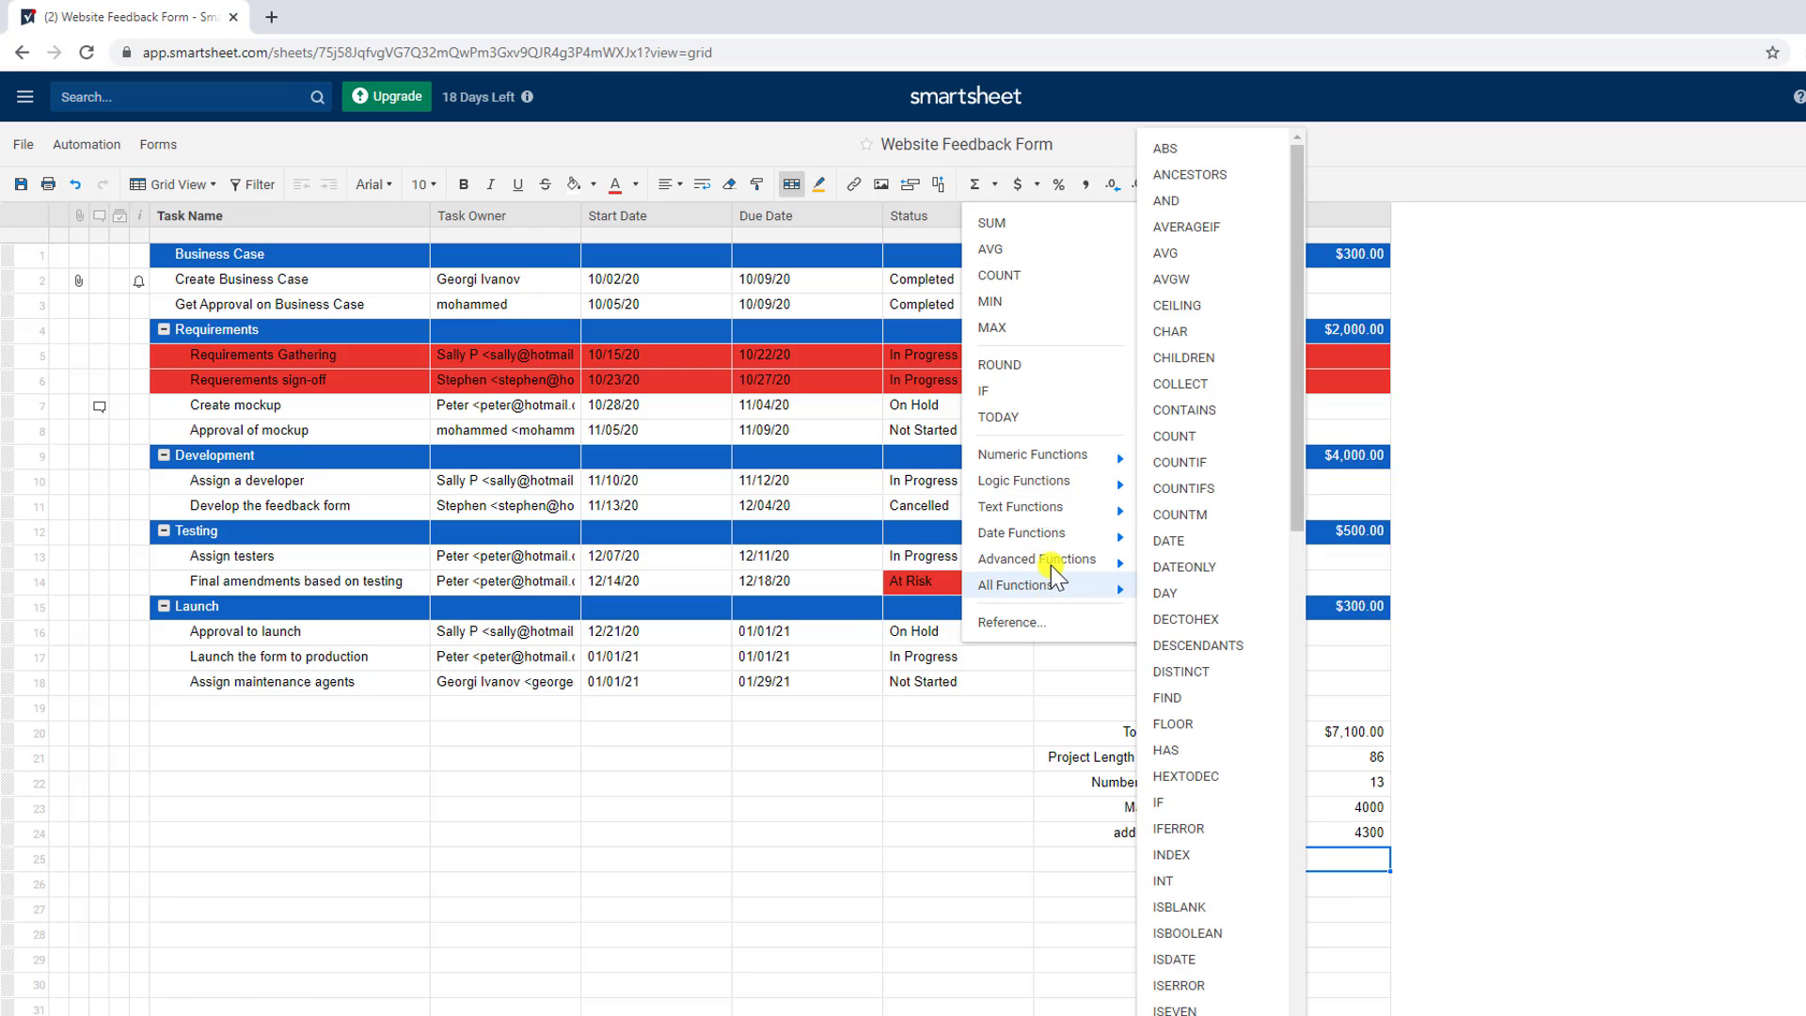
pyautogui.moveTo(1047, 466)
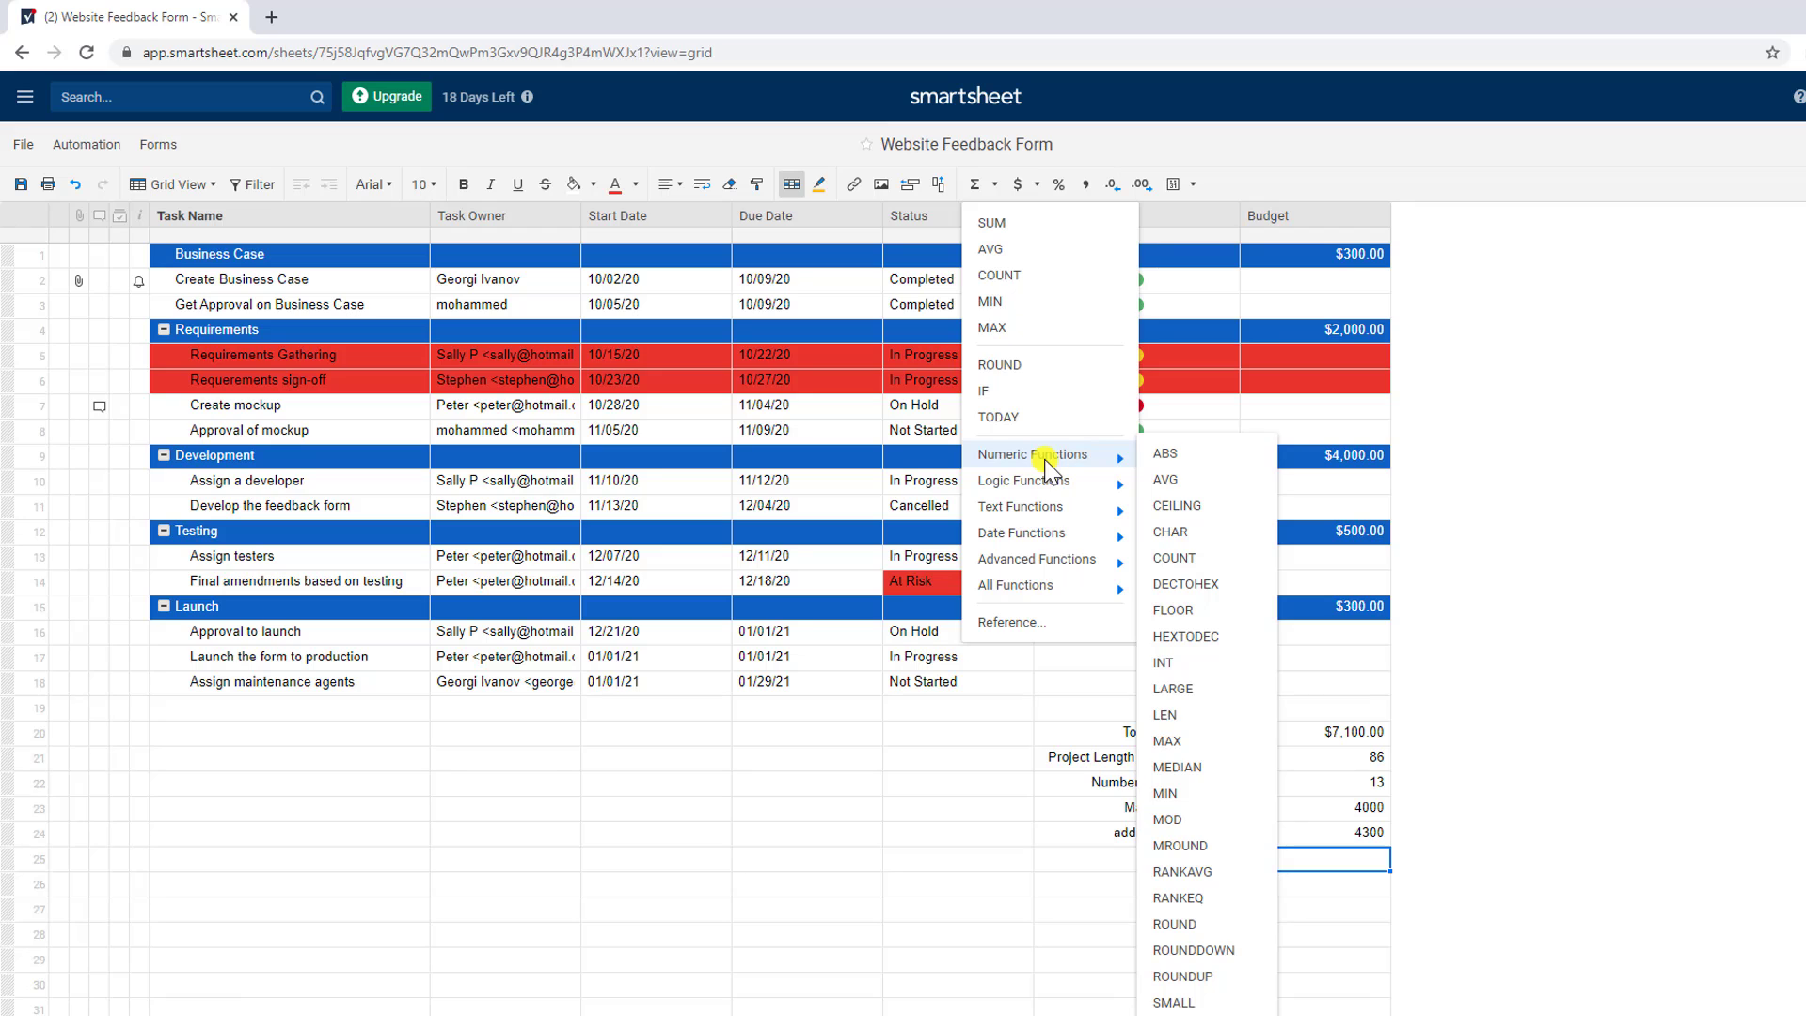
# Try to enter a ROUND formula in the Budget cell of row 25.
pyautogui.click(1224, 923)
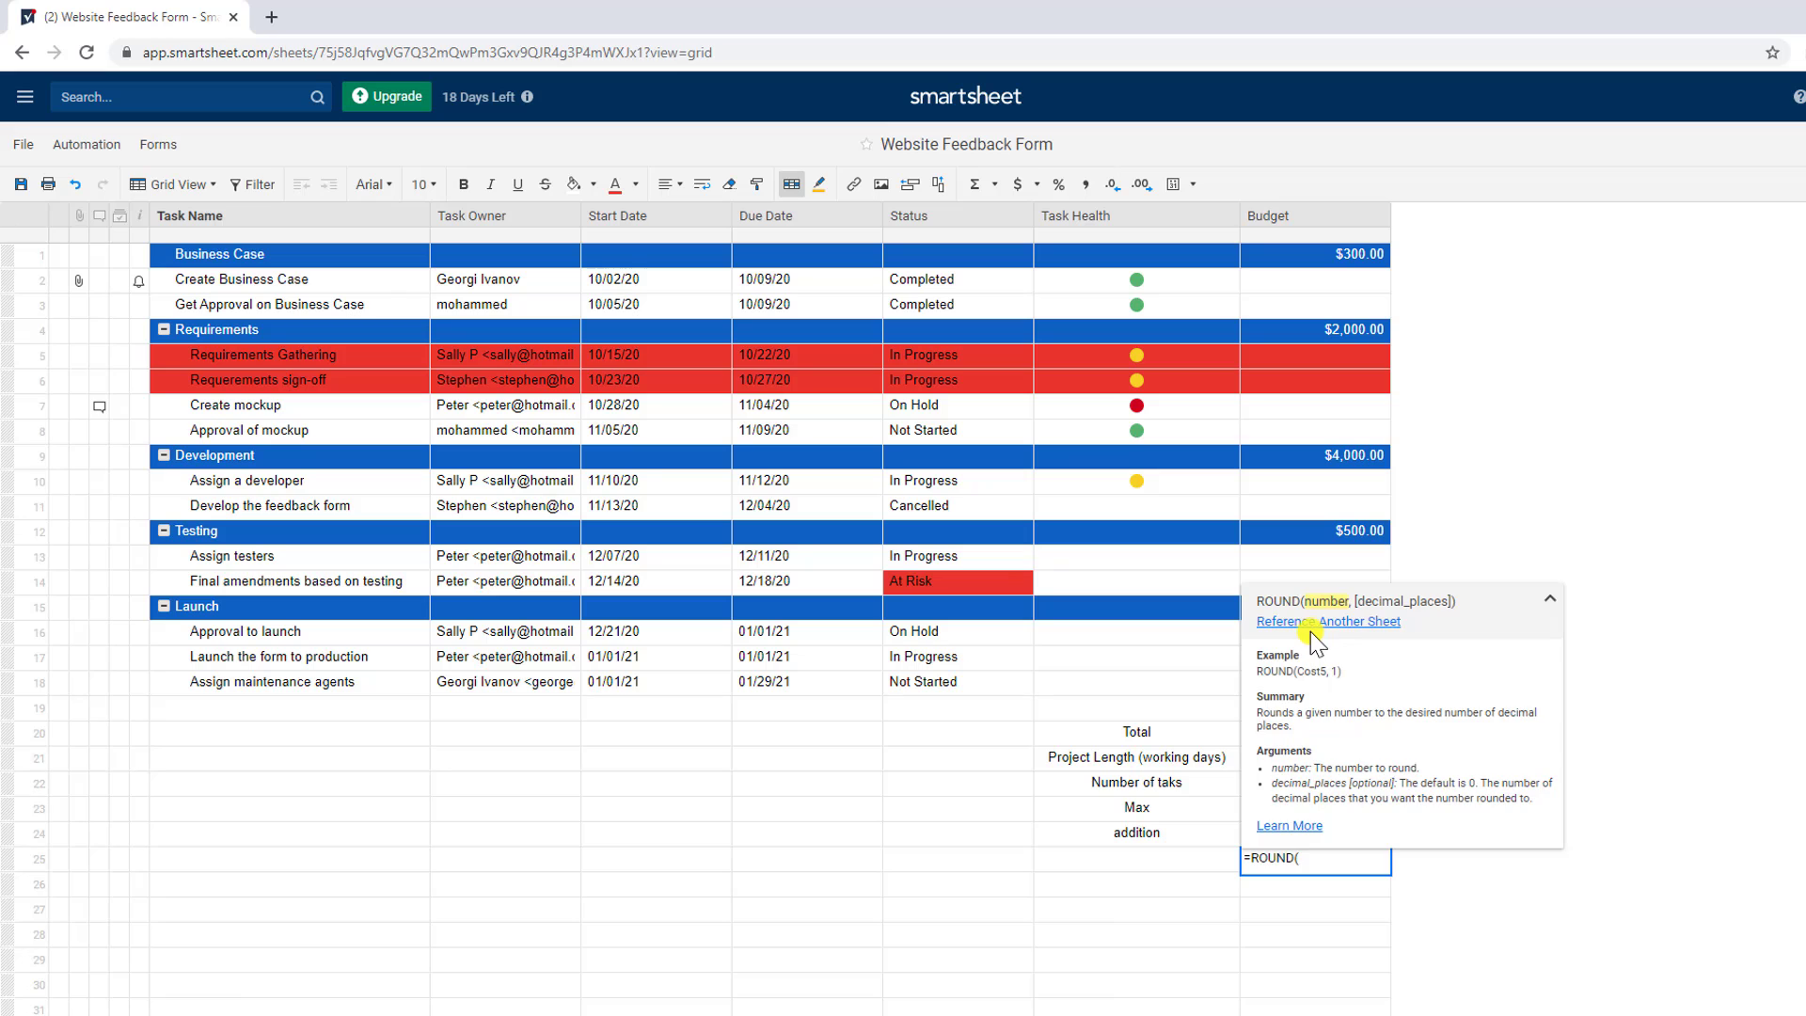
pyautogui.click(1136, 656)
pyautogui.press('BackSpace')
pyautogui.press('BackSpace')
pyautogui.press('BackSpace')
pyautogui.press('BackSpace')
pyautogui.press('BackSpace')
pyautogui.press('BackSpace')
pyautogui.press('BackSpace')
pyautogui.press('BackSpace')
pyautogui.press('BackSpace')
pyautogui.press('BackSpace')
pyautogui.press('BackSpace')
pyautogui.press('BackSpace')
pyautogui.press('BackSpace')
pyautogui.press('BackSpace')
pyautogui.press('BackSpace')
pyautogui.press('BackSpace')
pyautogui.press('BackSpace')
pyautogui.press('BackSpace')
pyautogui.press('BackSpace')
pyautogui.press('BackSpace')
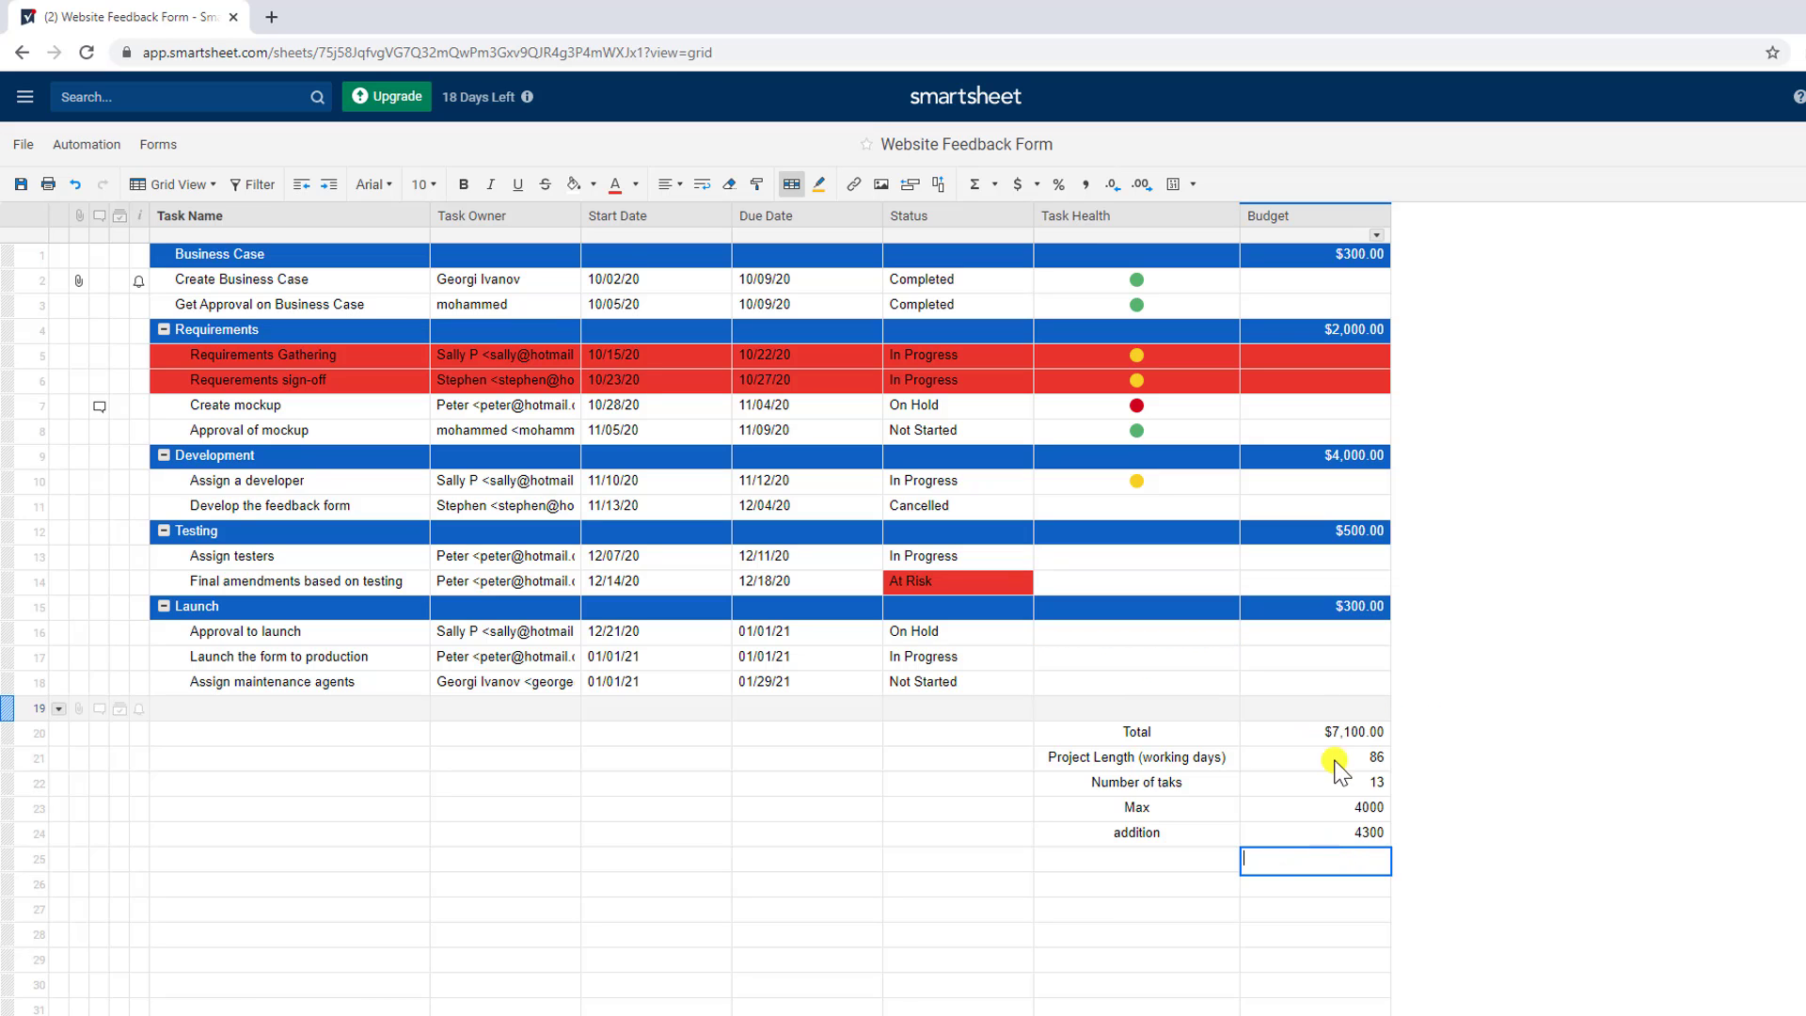
pyautogui.write('=ROUND(')
pyautogui.click(1258, 907)
pyautogui.press('BackSpace')
pyautogui.press('BackSpace')
pyautogui.press('BackSpace')
pyautogui.press('BackSpace')
pyautogui.press('BackSpace')
pyautogui.press('BackSpace')
pyautogui.press('BackSpace')
pyautogui.press('BackSpace')
pyautogui.press('BackSpace')
pyautogui.press('BackSpace')
pyautogui.press('BackSpace')
pyautogui.press('BackSpace')
pyautogui.press('BackSpace')
pyautogui.press('BackSpace')
pyautogui.press('BackSpace')
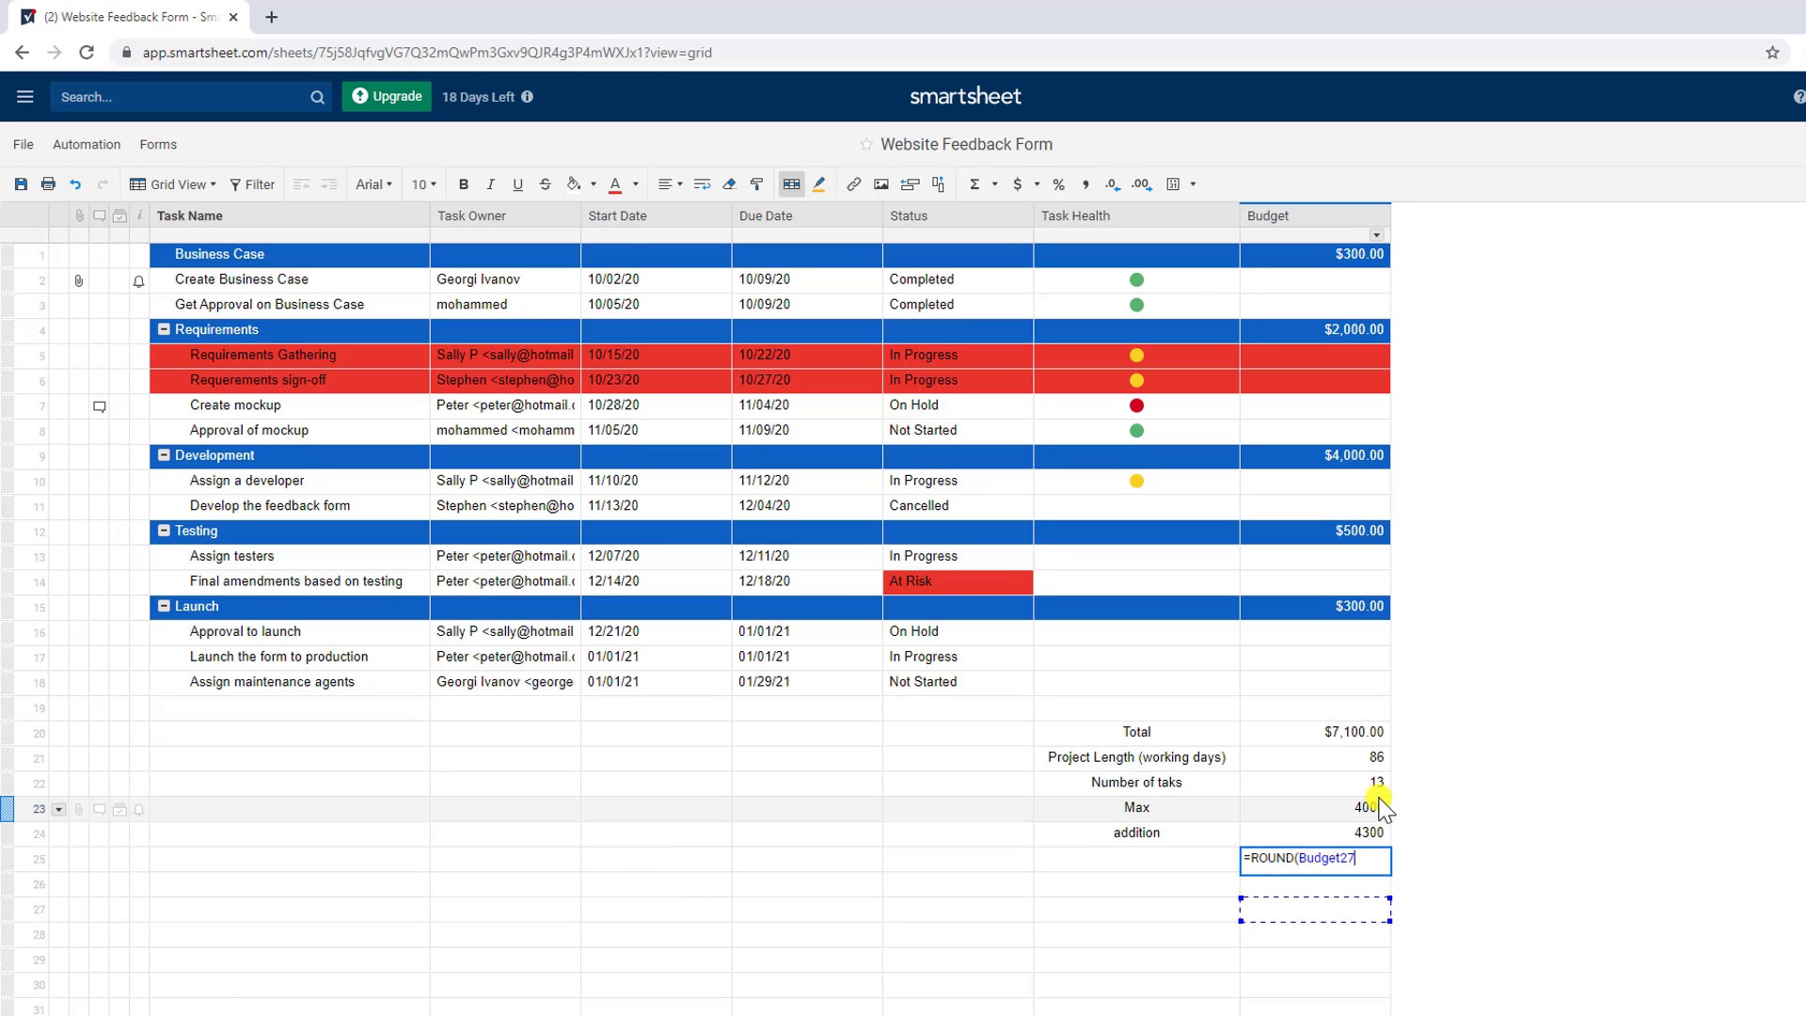